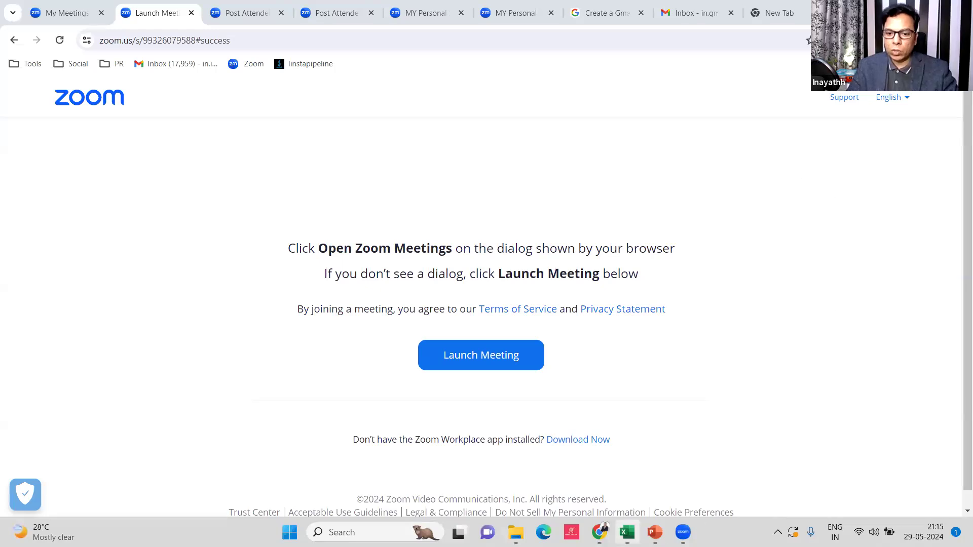
# Glance at the course presentation, come back to Chrome, and open a new Google tab
pyautogui.moveTo(655, 532)
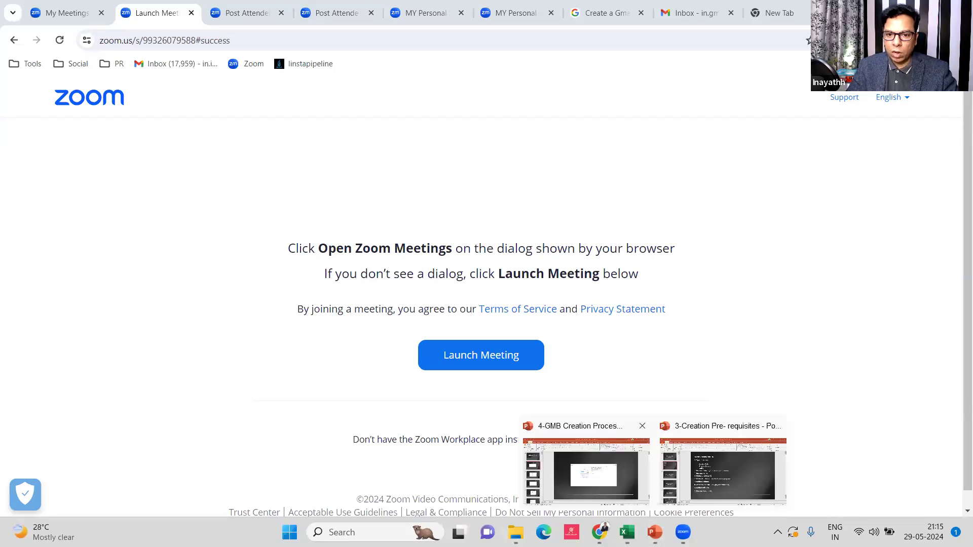
pyautogui.click(586, 471)
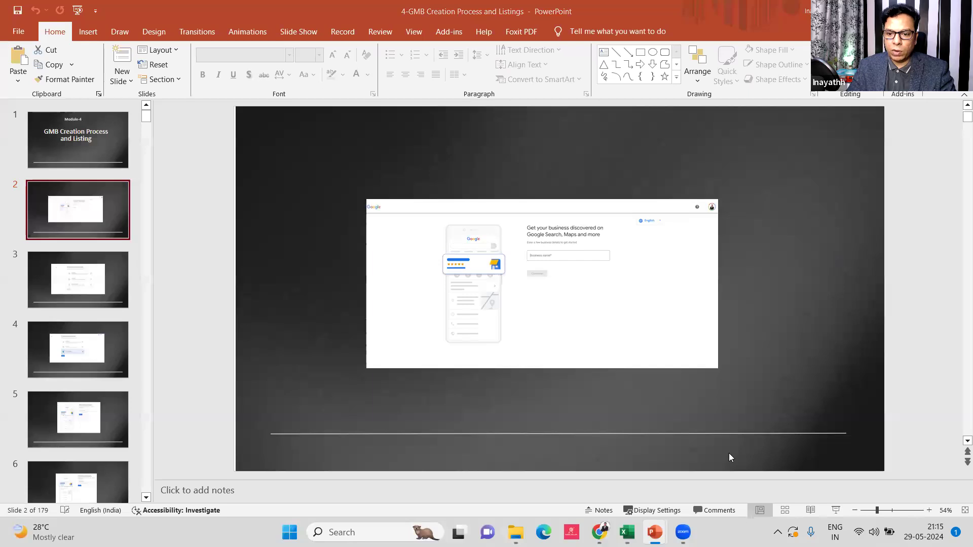
pyautogui.click(600, 532)
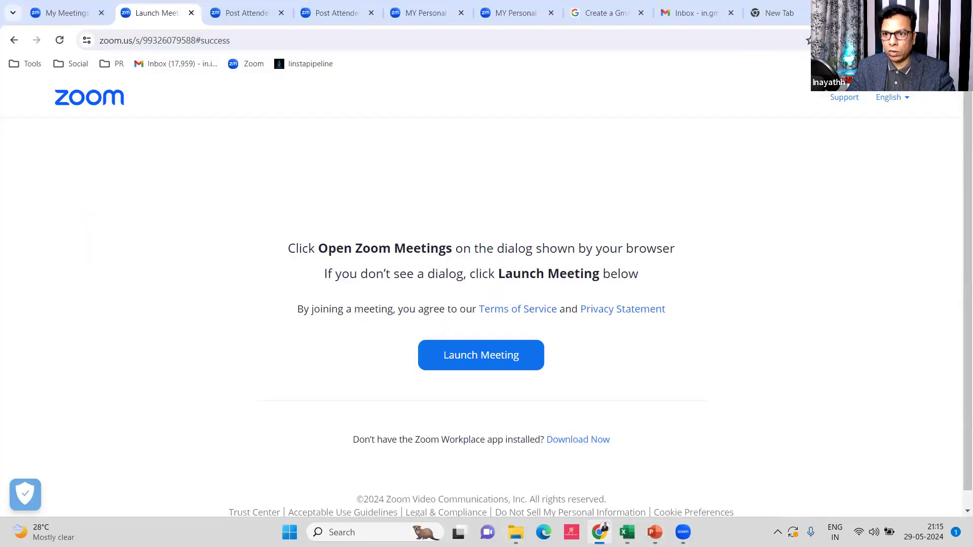
pyautogui.hotkey('ctrl', 't')
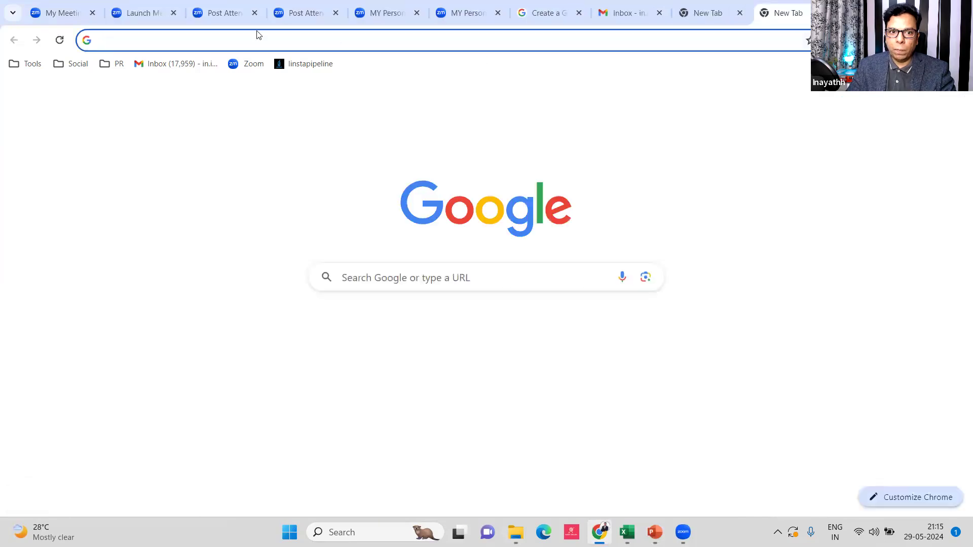
# Search Google for 'my business'
pyautogui.click(252, 46)
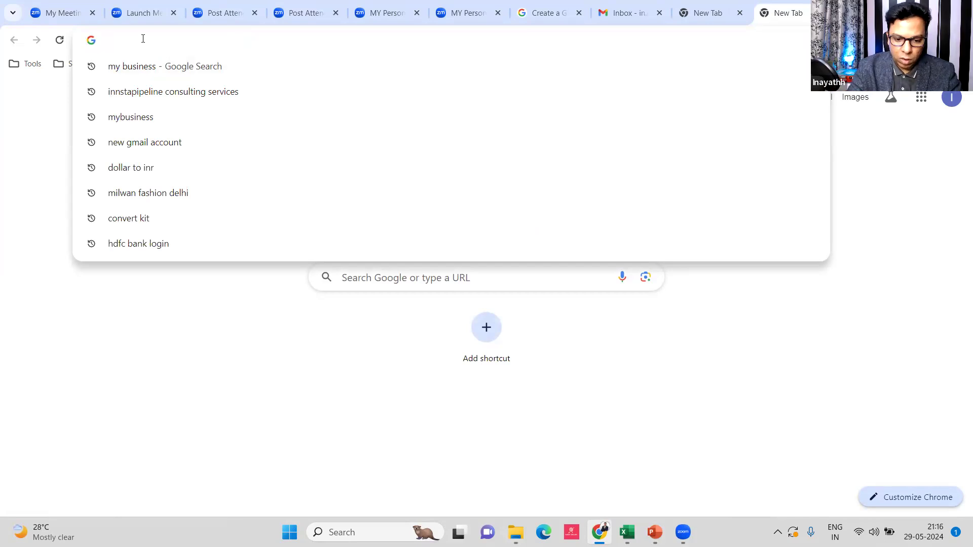
pyautogui.write('my business')
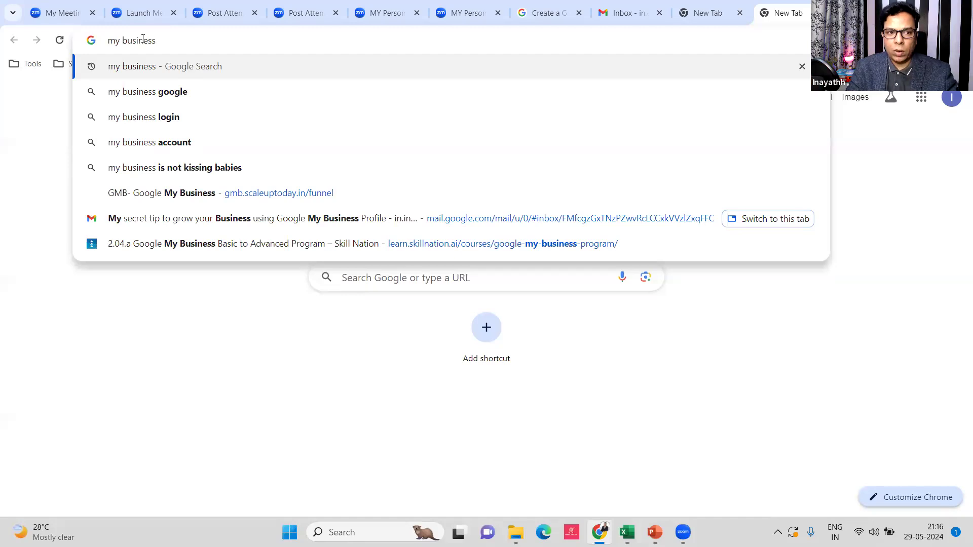
pyautogui.press('Return')
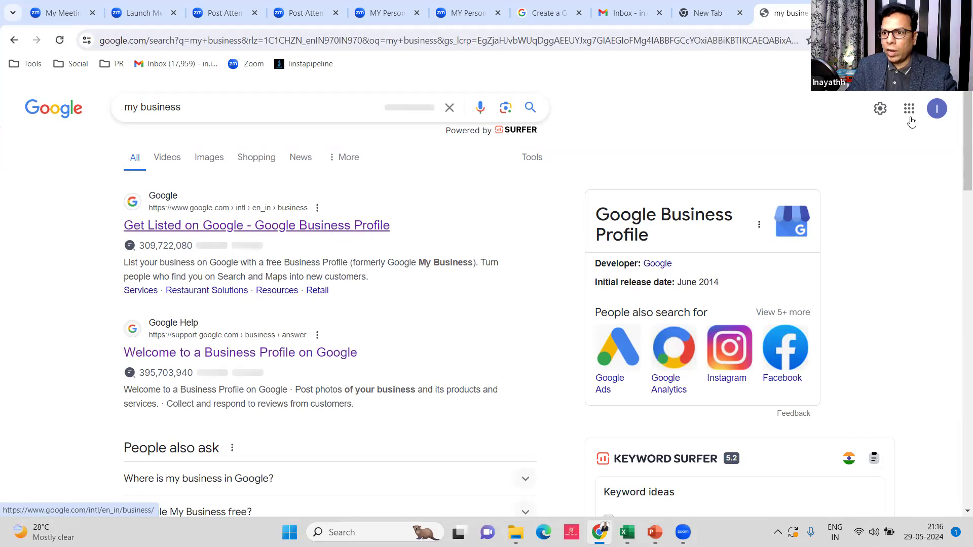
# Check the signed-in Google account, then open the Google Business Profile result
pyautogui.click(937, 108)
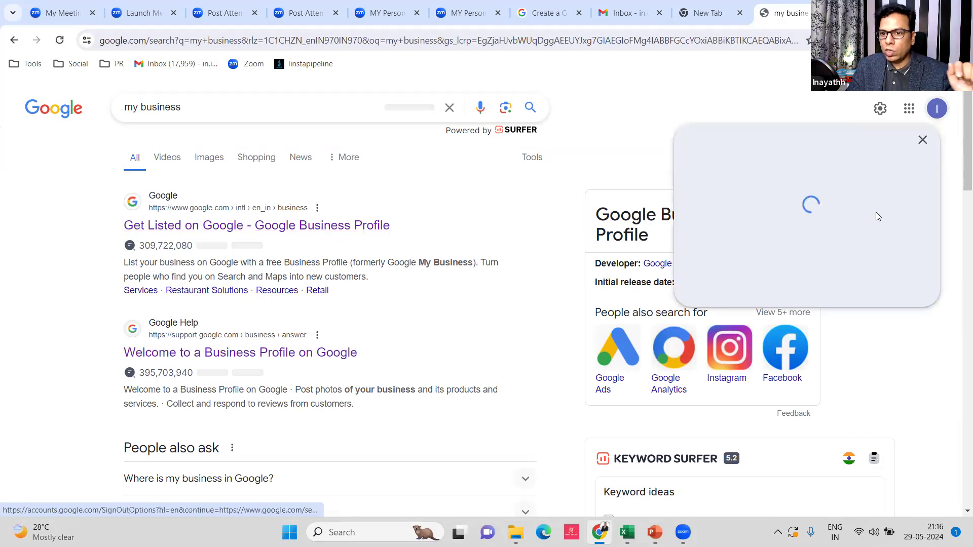
pyautogui.click(810, 304)
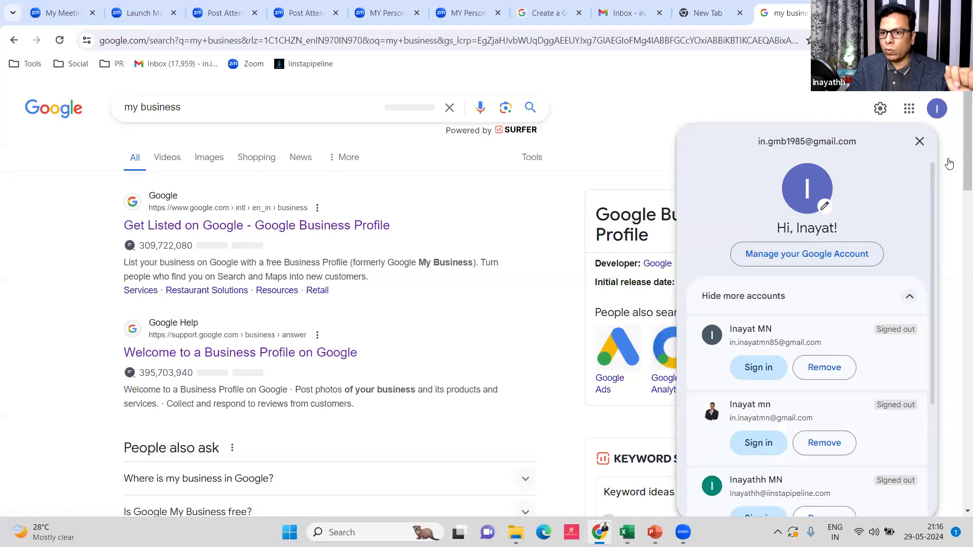
pyautogui.click(682, 102)
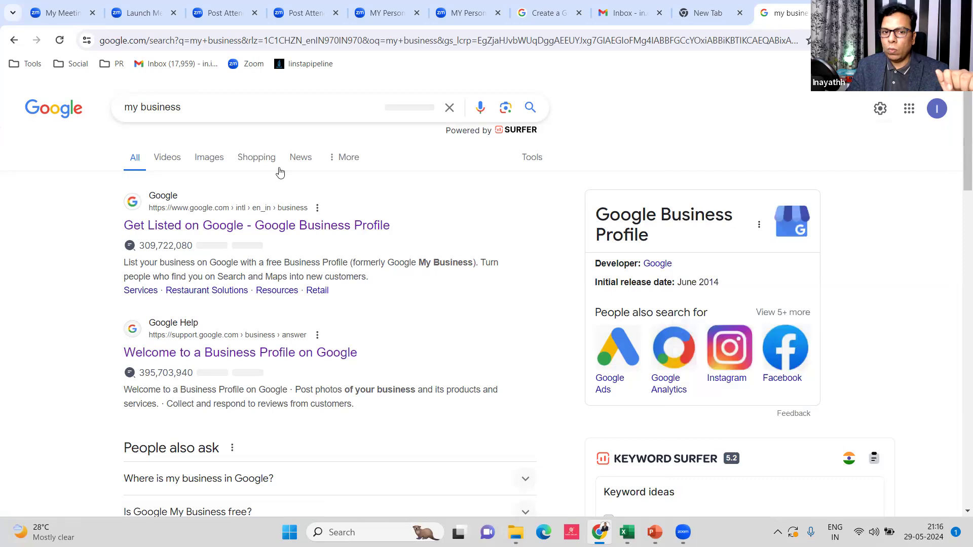
pyautogui.click(274, 227)
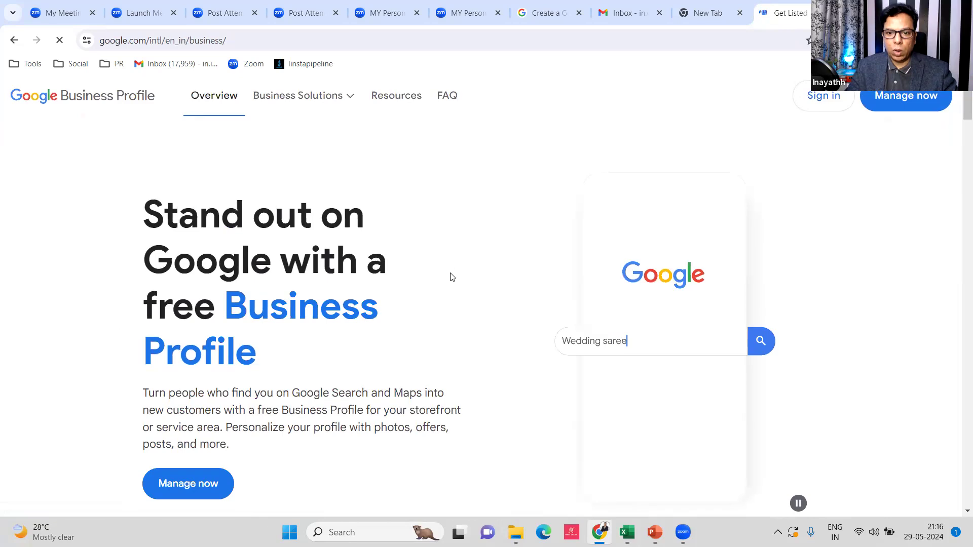
# Browse the Business Profile landing page, then sign in to start a new profile
pyautogui.scroll(-5, 451, 277)
pyautogui.scroll(5, 451, 277)
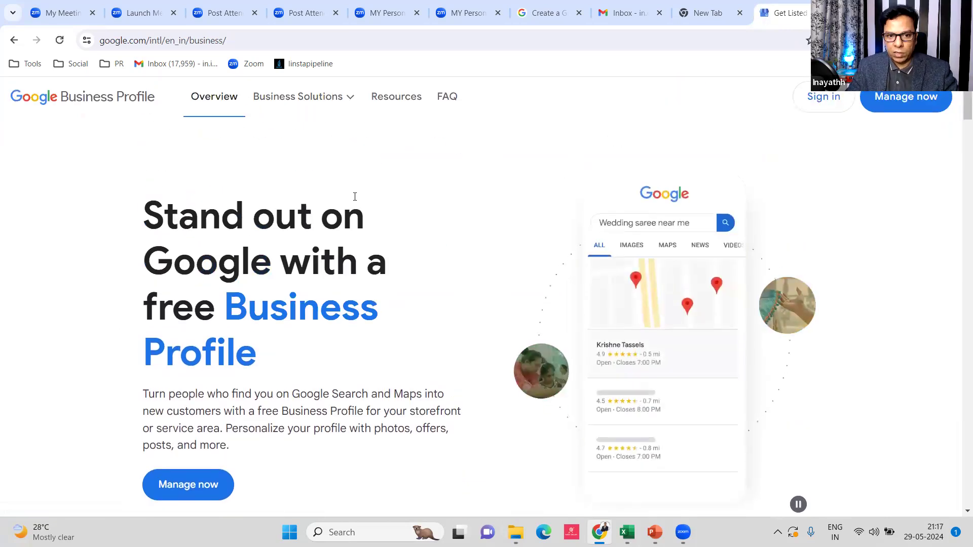
pyautogui.scroll(-3, 420, 215)
pyautogui.scroll(-20, 420, 215)
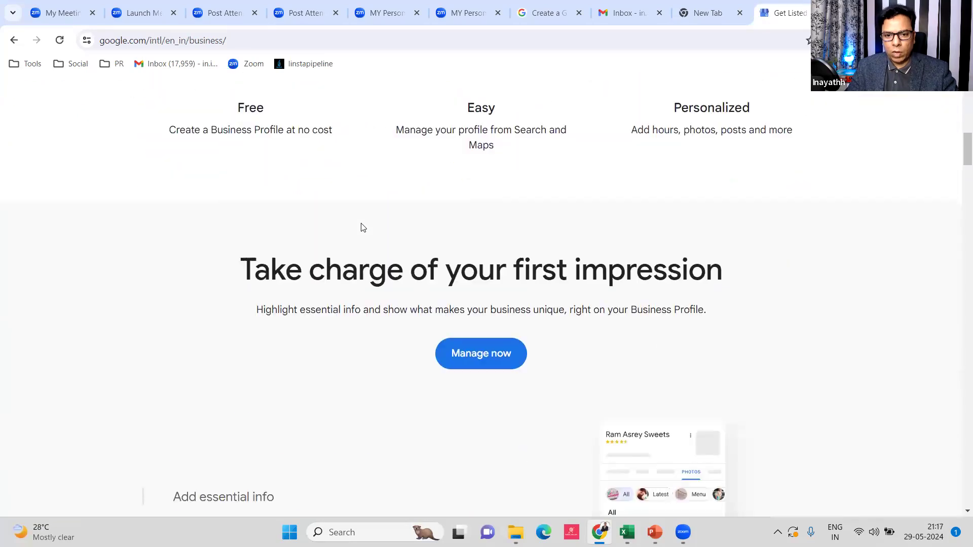
pyautogui.scroll(-10, 363, 225)
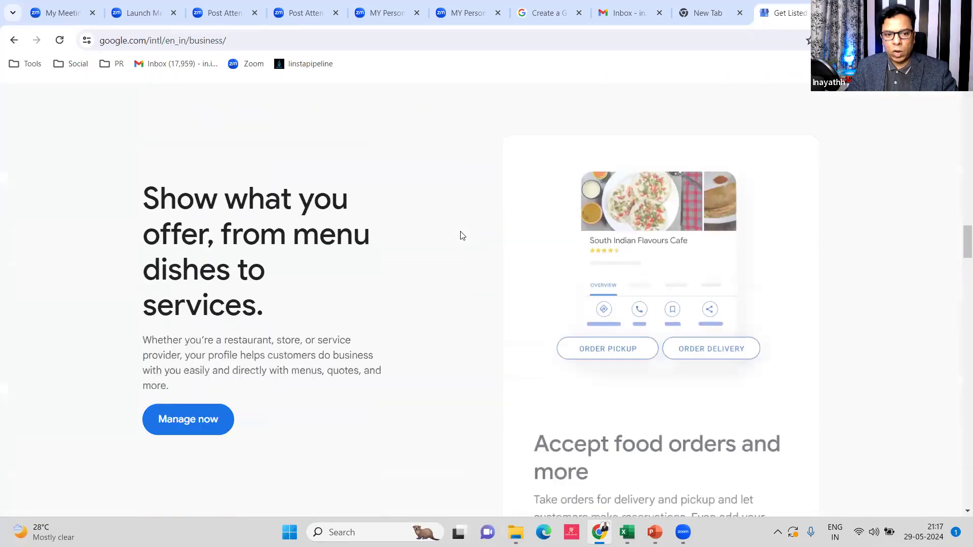
pyautogui.scroll(20, 326, 204)
pyautogui.scroll(8, 326, 205)
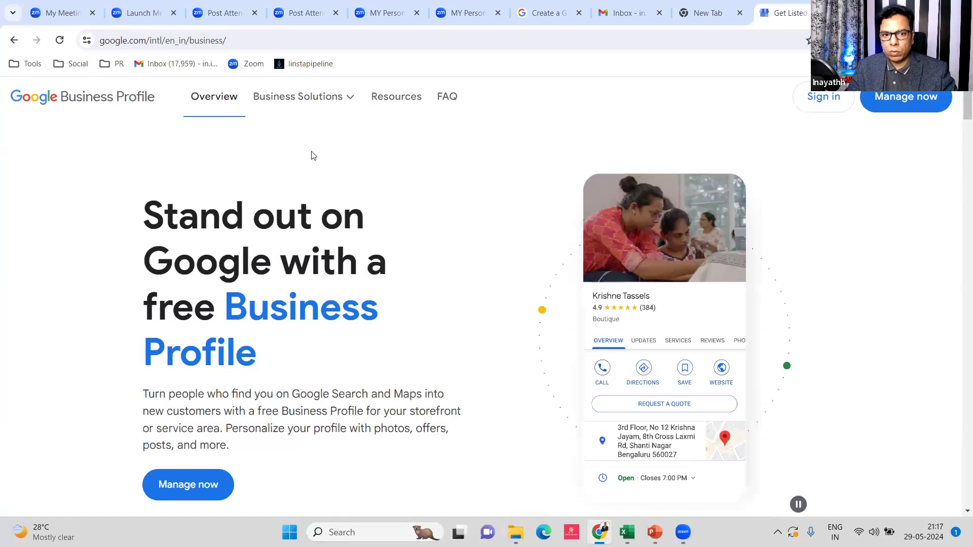
pyautogui.click(813, 102)
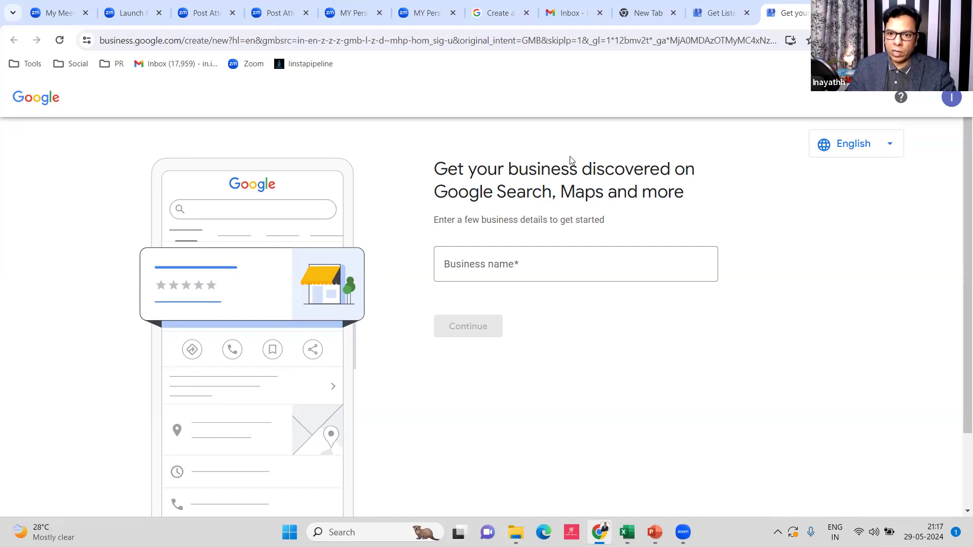
# Name the business 'Inayat Consulting Services', create it, then switch to the PowerPoint deck
pyautogui.click(534, 262)
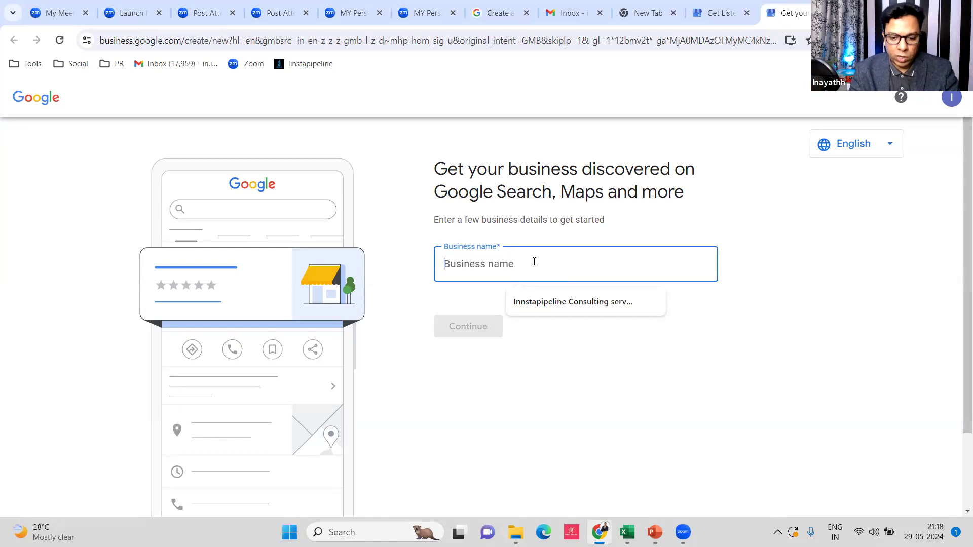
pyautogui.write('Inayat')
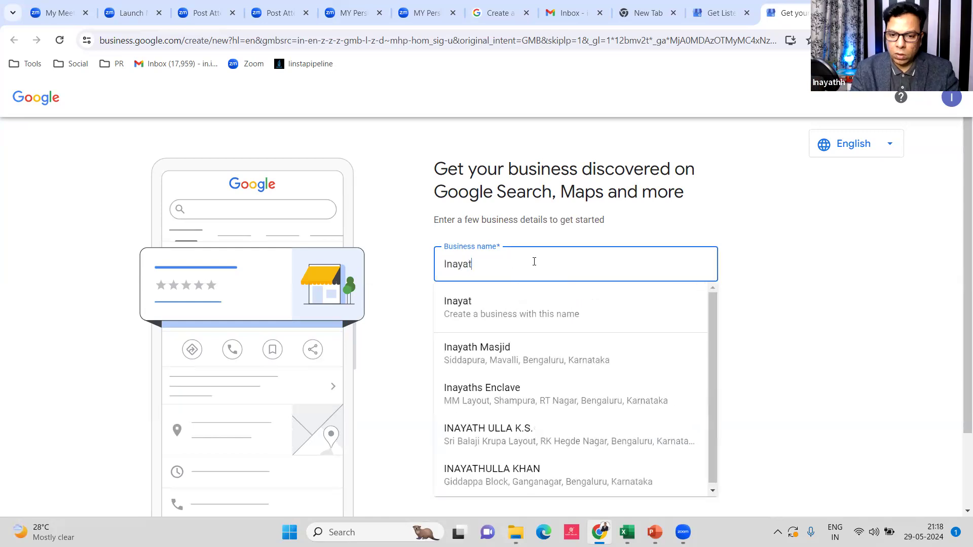
pyautogui.press('BackSpace')
pyautogui.press('BackSpace')
pyautogui.press('BackSpace')
pyautogui.press('BackSpace')
pyautogui.press('BackSpace')
pyautogui.press('BackSpace')
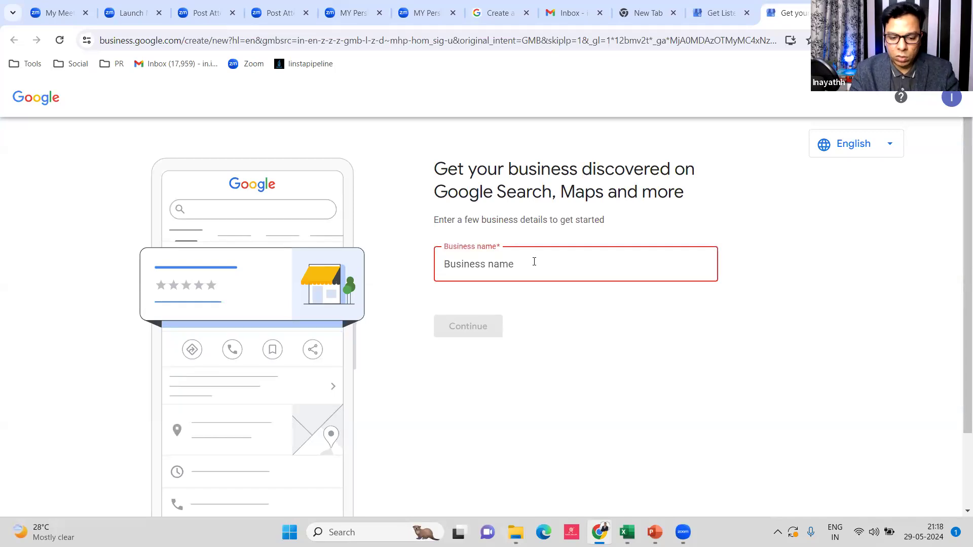
pyautogui.write('INayat')
pyautogui.hotkey('ctrl', 'a')
pyautogui.click(534, 262)
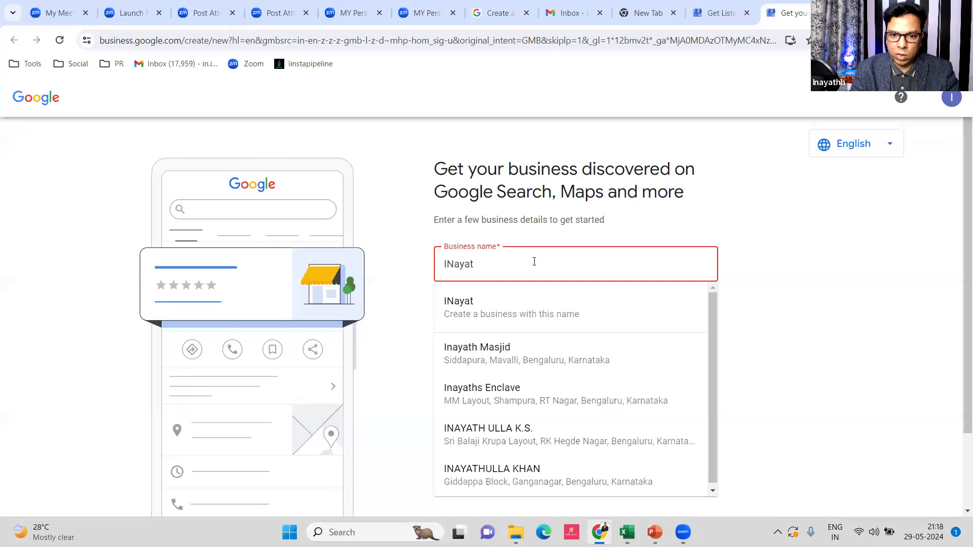
pyautogui.hotkey('ctrl', 'a')
pyautogui.press('BackSpace')
pyautogui.write('Inayat')
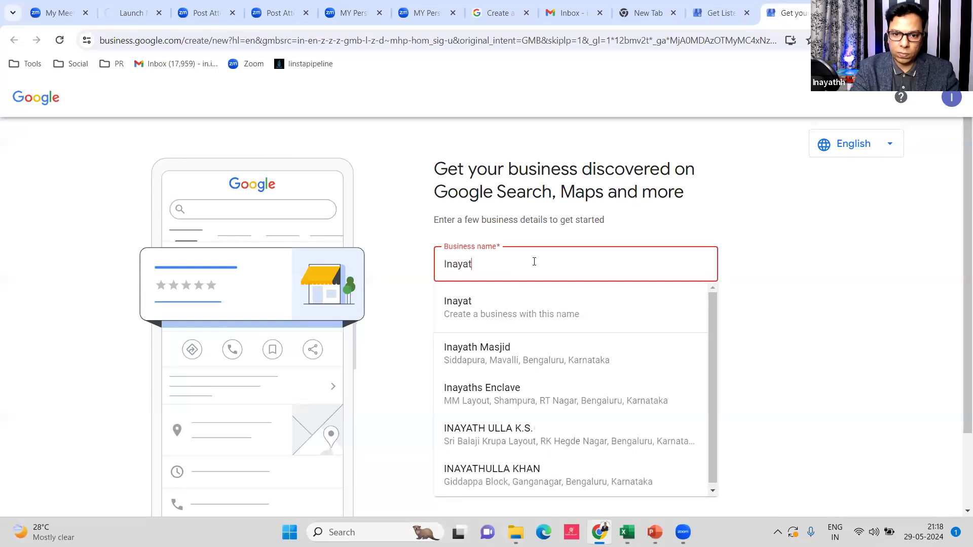
pyautogui.write(' Consulting Services')
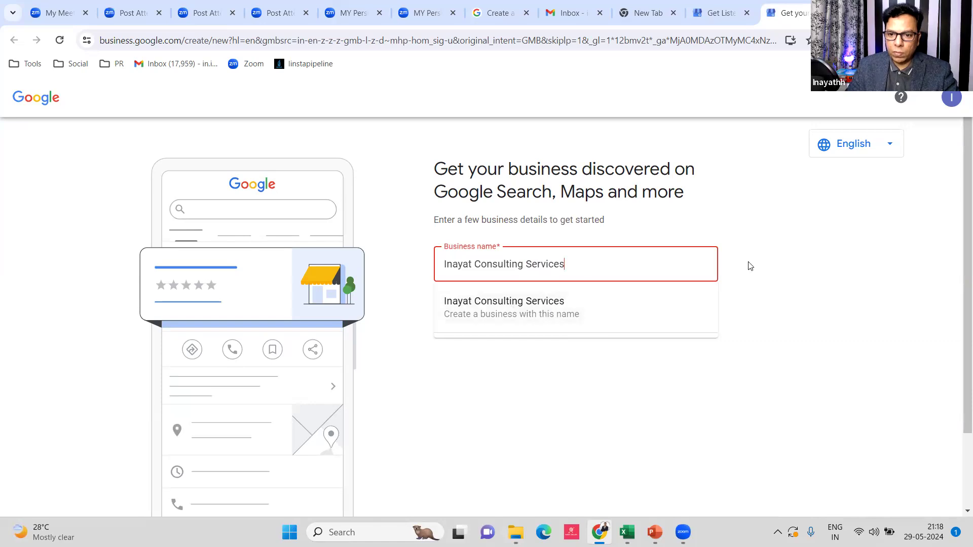
pyautogui.click(505, 310)
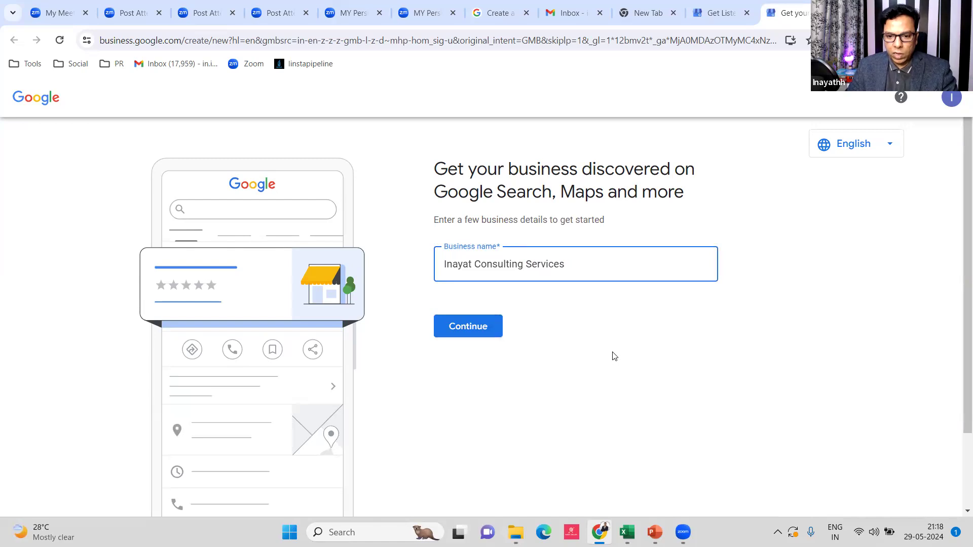
pyautogui.click(654, 532)
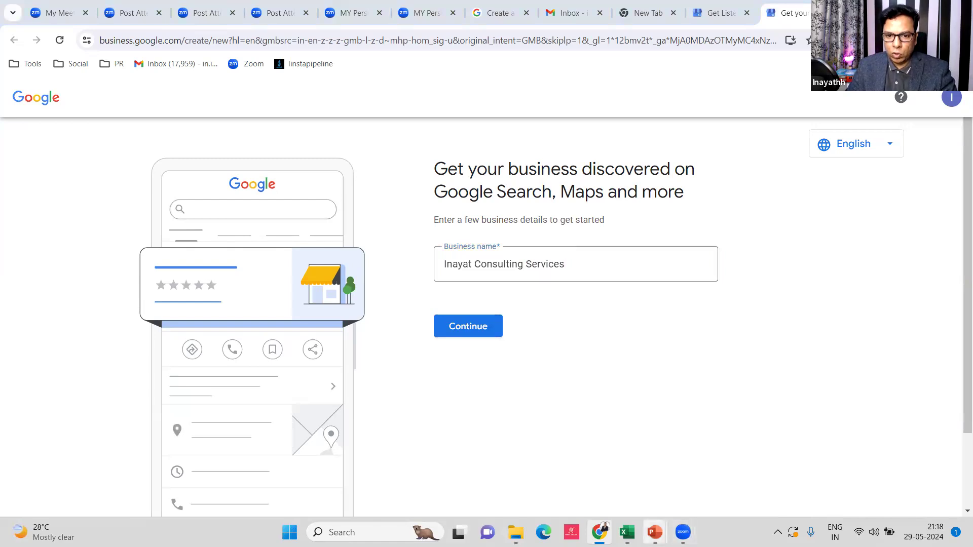
pyautogui.click(660, 526)
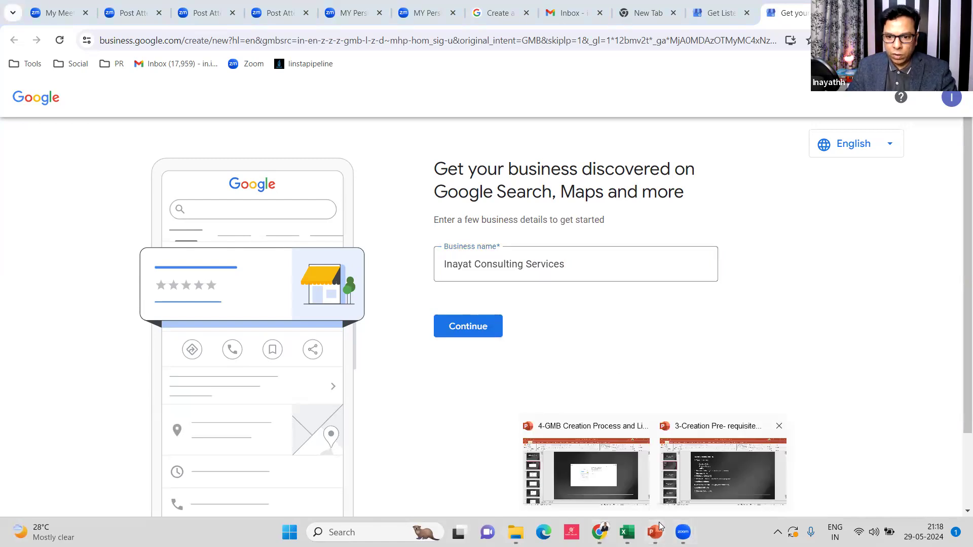
pyautogui.click(641, 469)
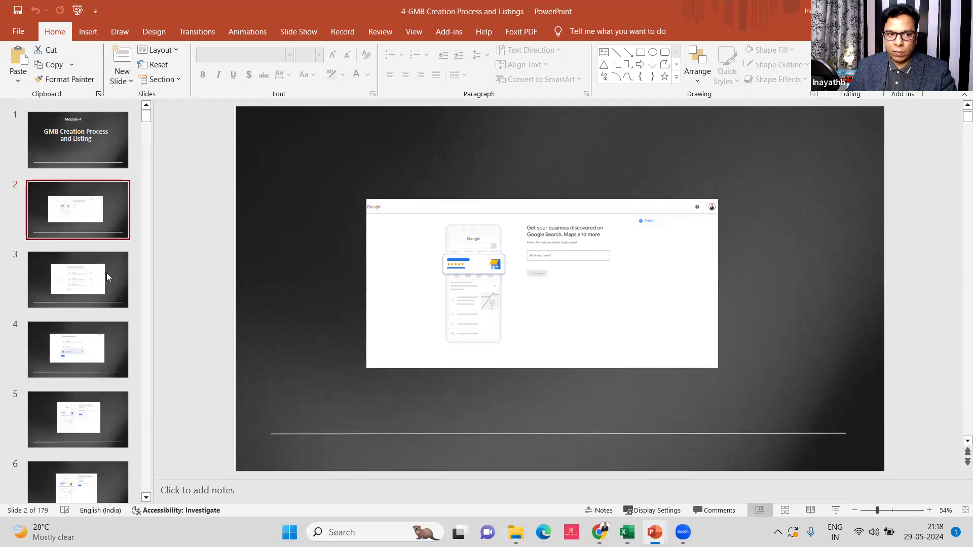
pyautogui.click(91, 283)
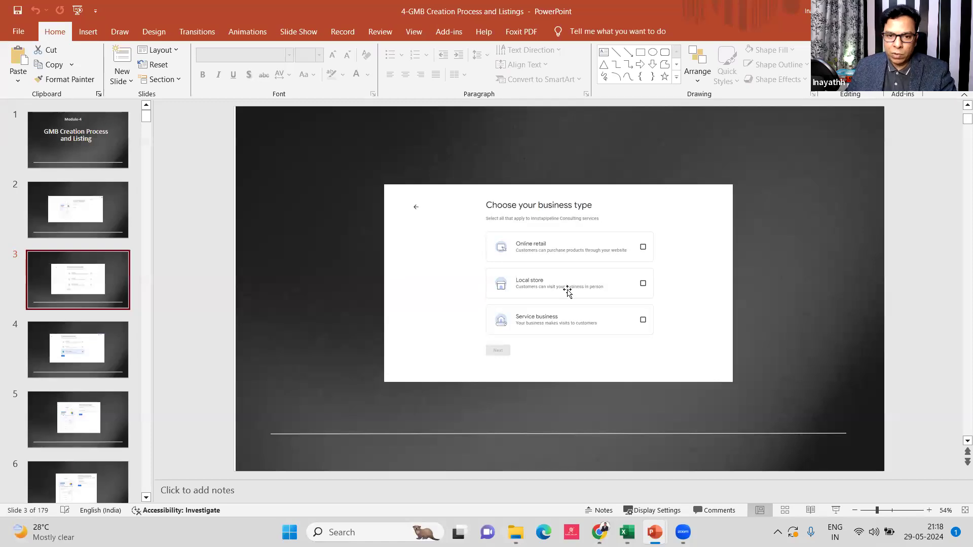
pyautogui.hotkey('alt', 'Tab')
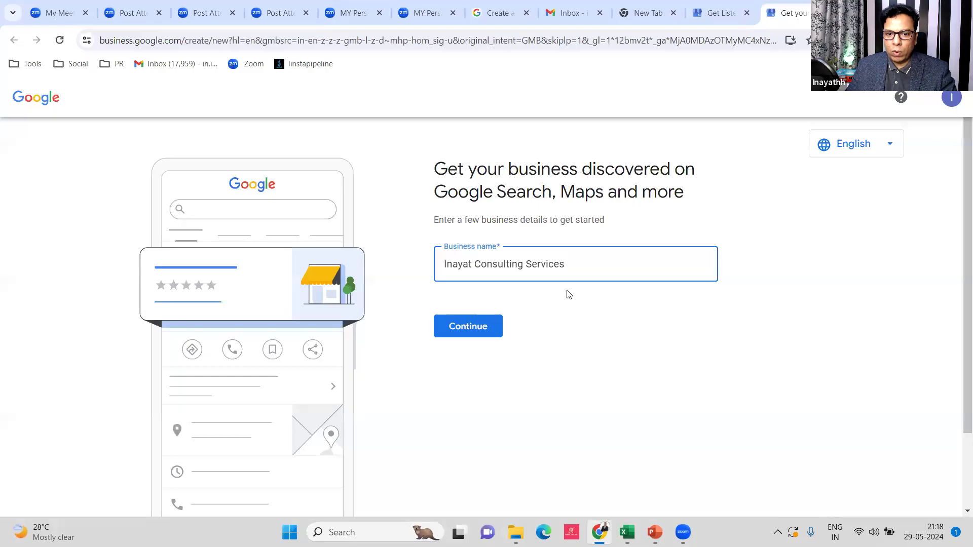
# Continue past the business name to the 'Choose your business type' page
pyautogui.click(483, 332)
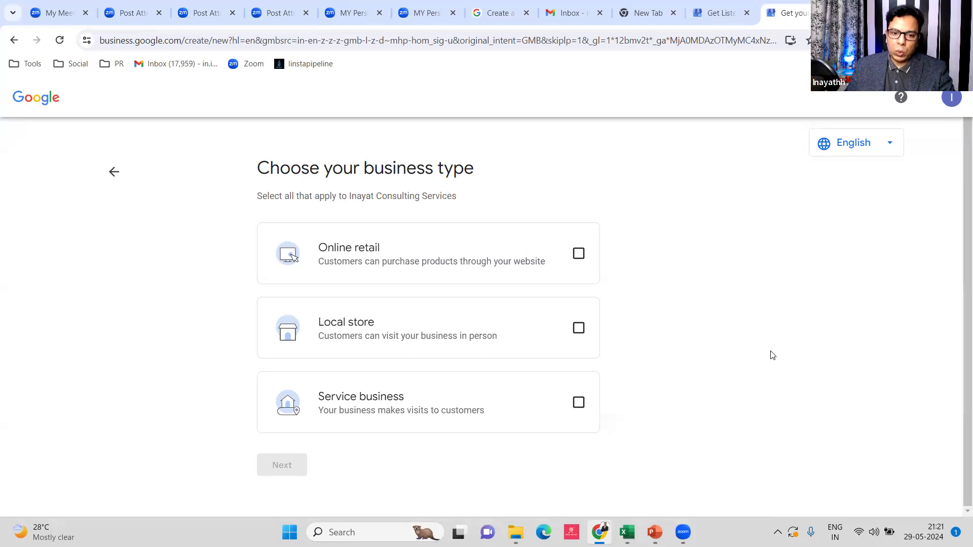
# Choose Service business, advance to the category step, and return to the PowerPoint deck
pyautogui.click(577, 405)
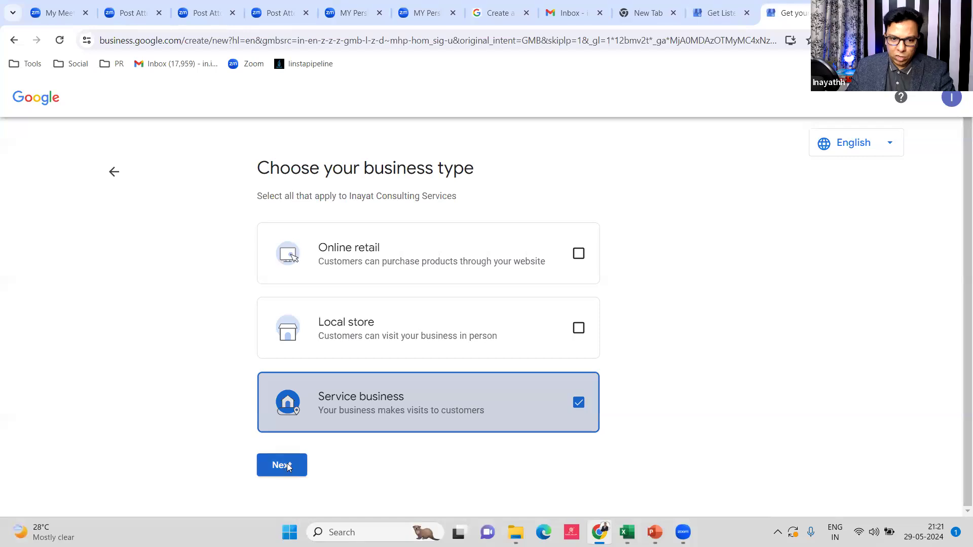
pyautogui.click(287, 465)
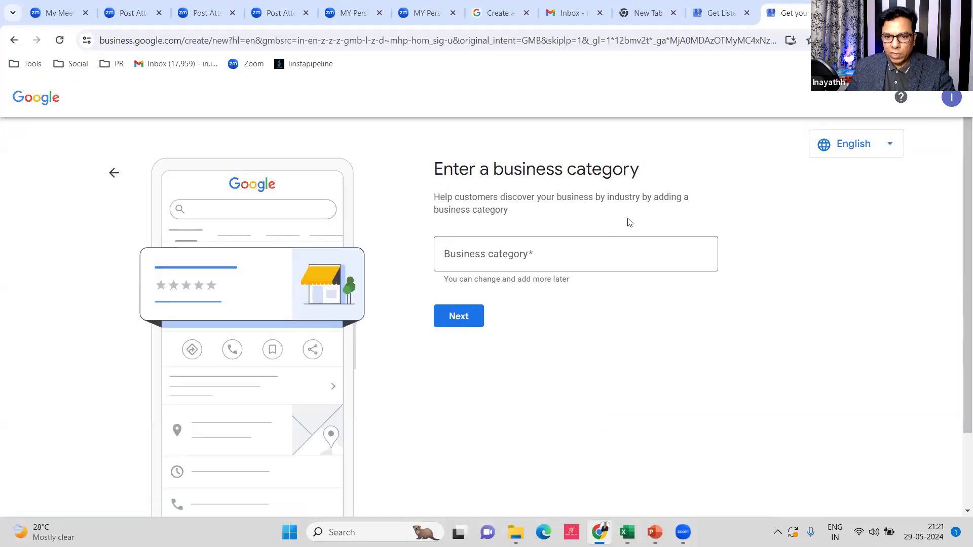
pyautogui.hotkey('alt', 'Tab')
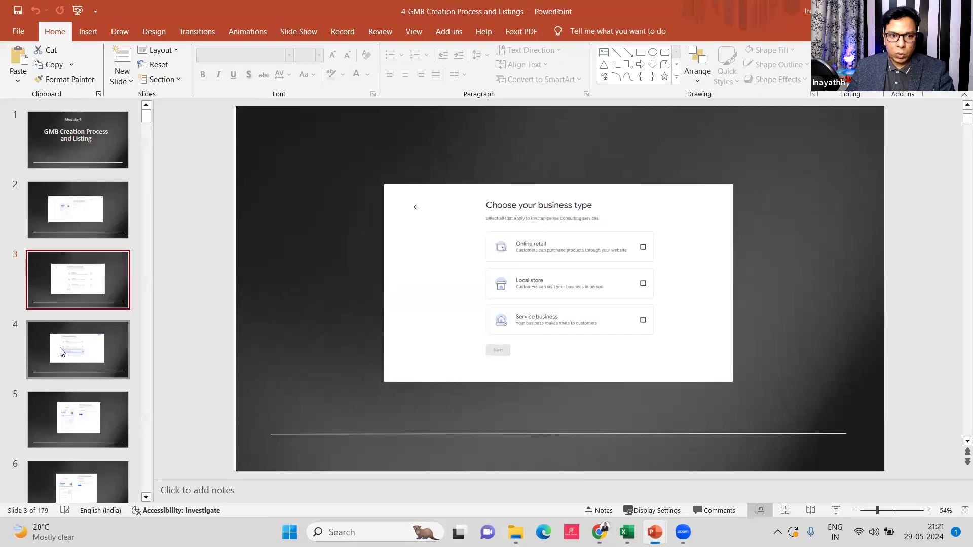
# Review slides 4 and 5 on business type and category, then return to the category field
pyautogui.click(69, 335)
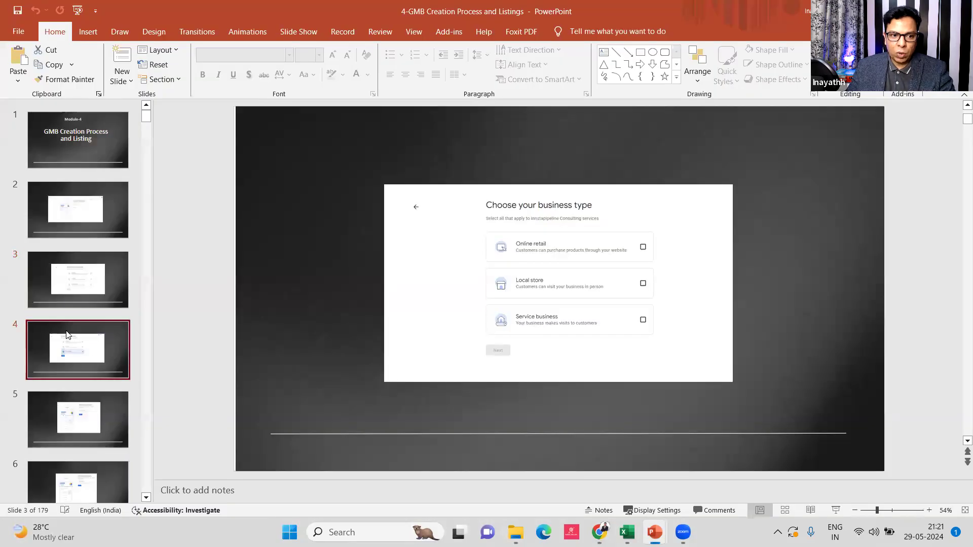
pyautogui.click(67, 425)
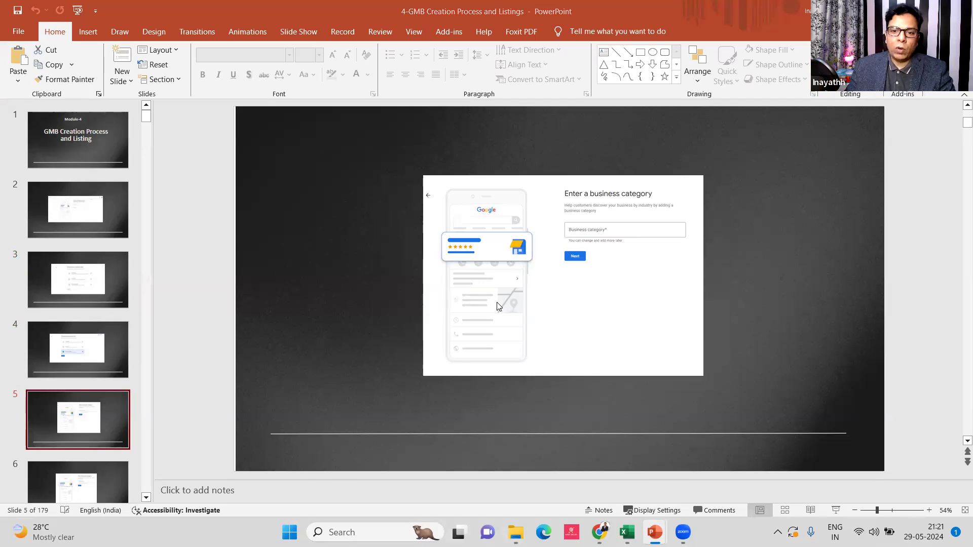
pyautogui.hotkey('alt', 'Tab')
pyautogui.click(530, 250)
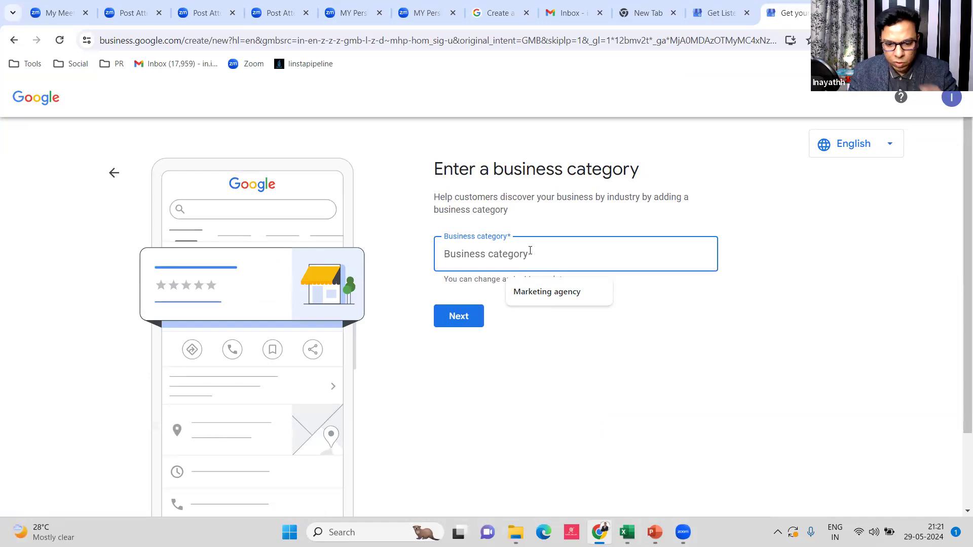
# Try sample categories 'dental', 'plub' and 'doctor' in the Business category field
pyautogui.write('dental')
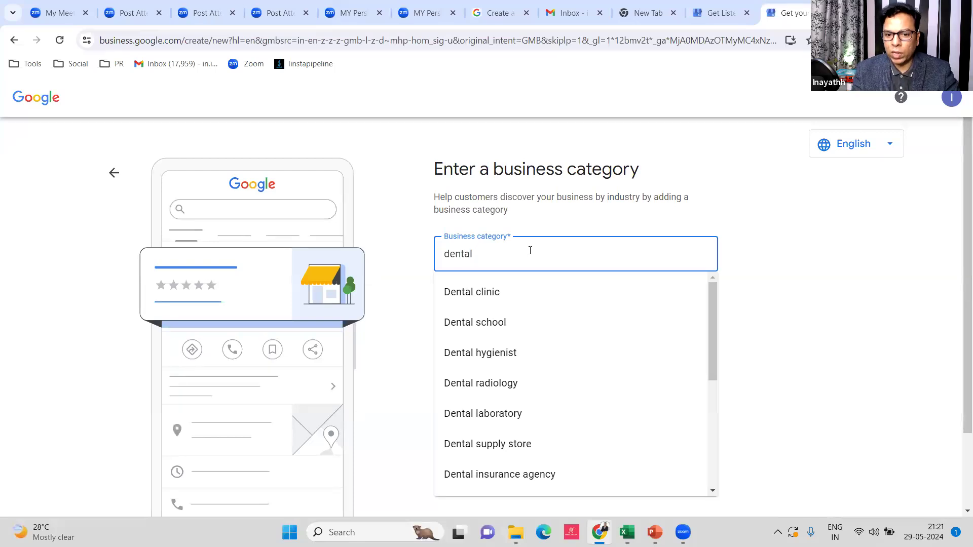
pyautogui.scroll(-1, 495, 282)
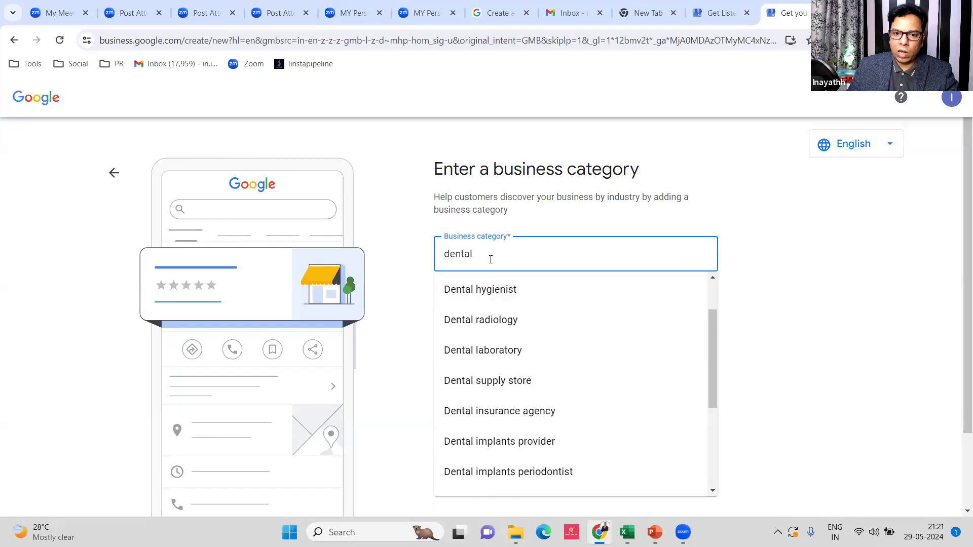
pyautogui.press('BackSpace')
pyautogui.press('BackSpace')
pyautogui.press('BackSpace')
pyautogui.press('BackSpace')
pyautogui.press('BackSpace')
pyautogui.press('BackSpace')
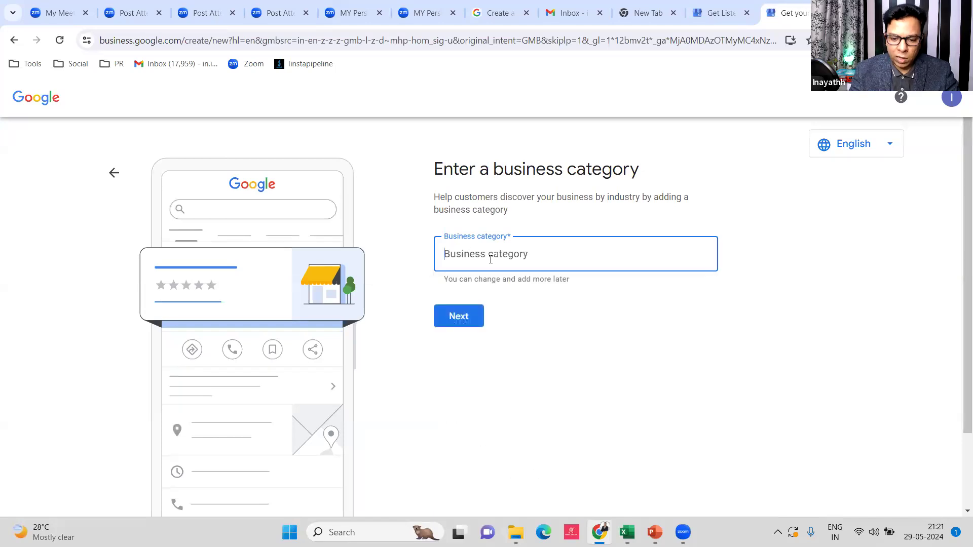
pyautogui.write('plub')
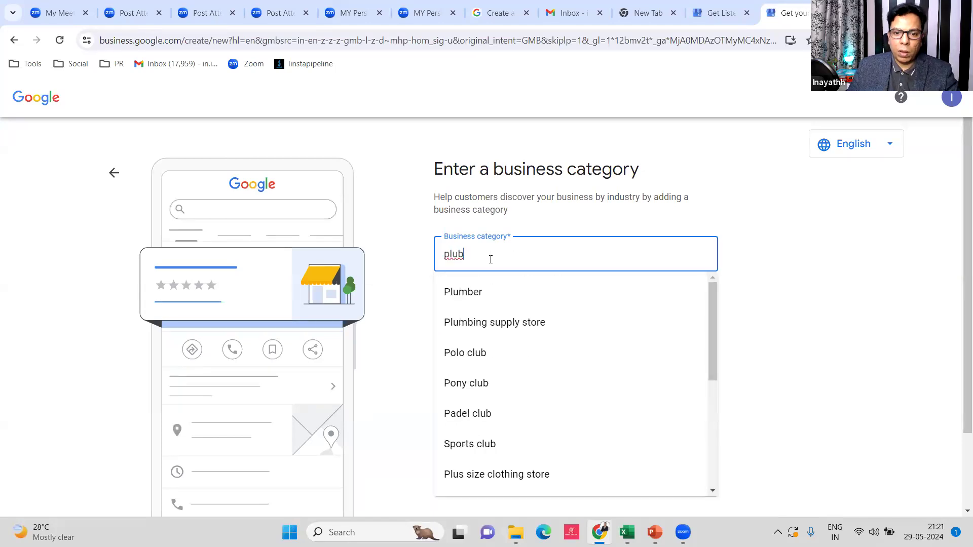
pyautogui.press('BackSpace')
pyautogui.press('BackSpace')
pyautogui.press('BackSpace')
pyautogui.press('BackSpace')
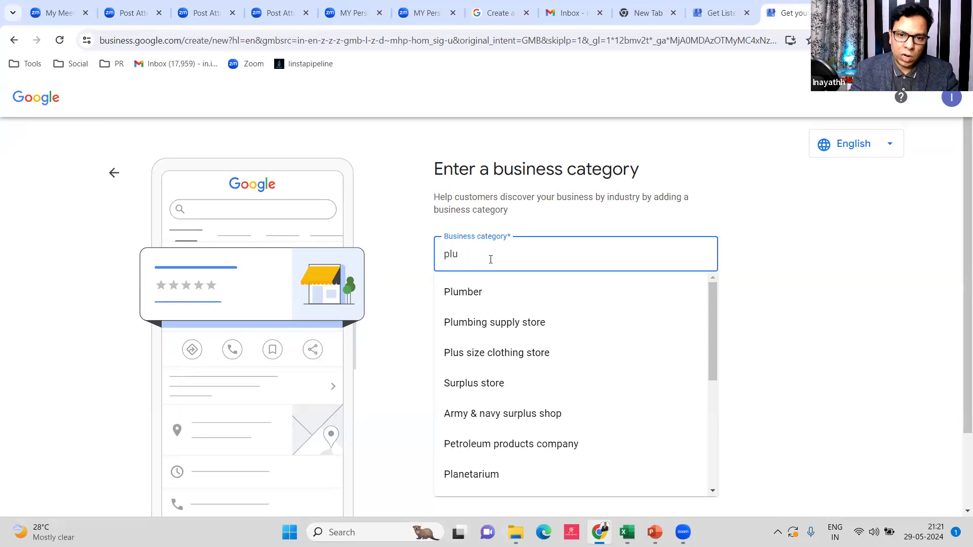
pyautogui.write('doctor')
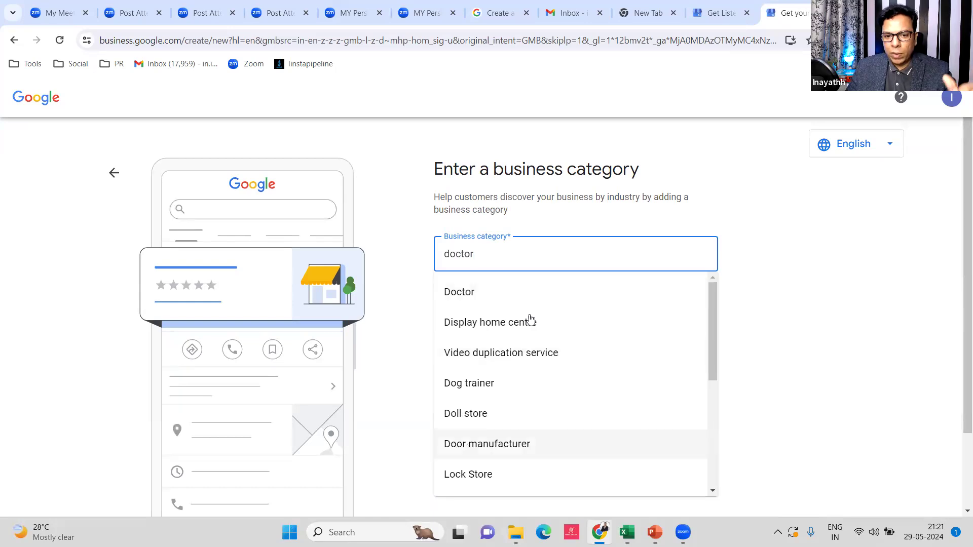
pyautogui.scroll(-5, 528, 318)
pyautogui.scroll(5, 533, 375)
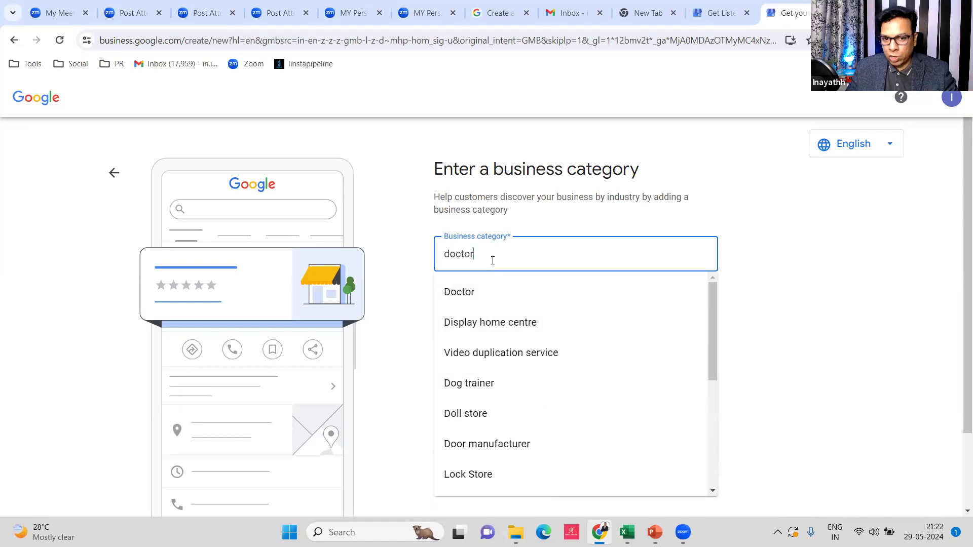
pyautogui.press('BackSpace')
pyautogui.press('BackSpace')
pyautogui.press('BackSpace')
pyautogui.press('BackSpace')
pyautogui.press('BackSpace')
pyautogui.press('BackSpace')
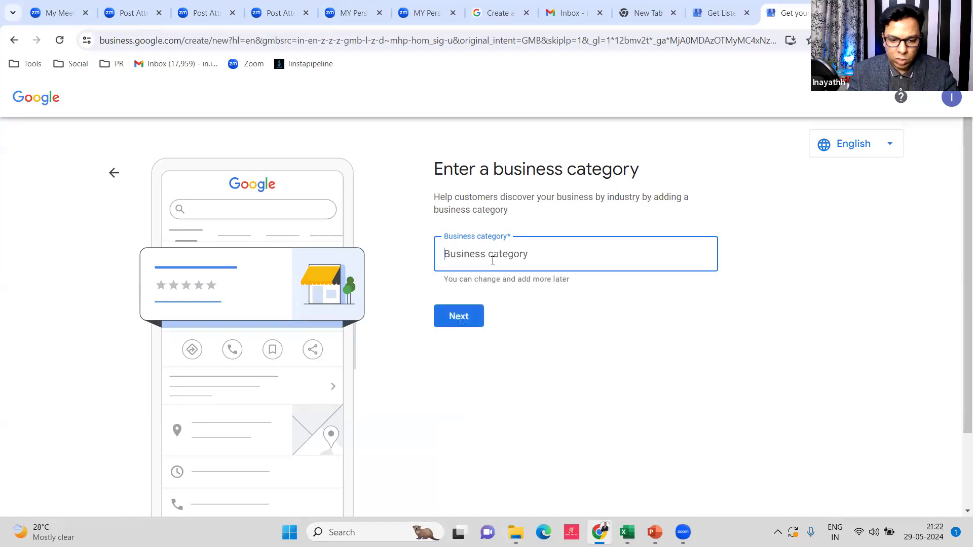
# Select Marketing agency as the category and continue to the service area step
pyautogui.write('mar')
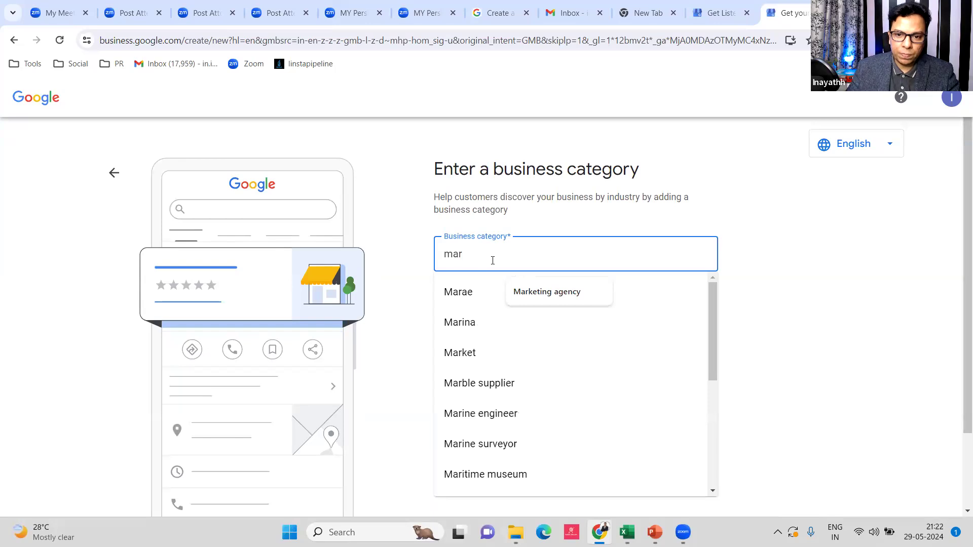
pyautogui.click(557, 294)
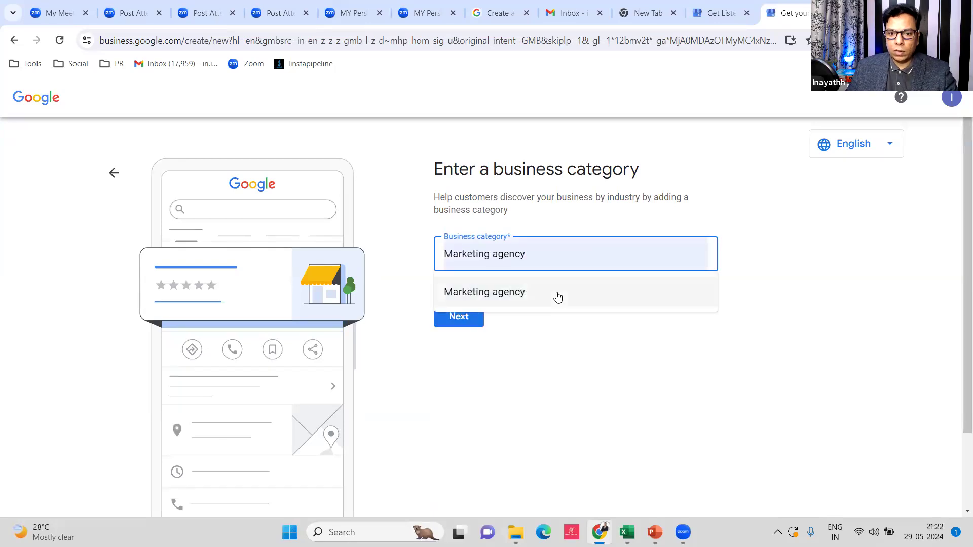
pyautogui.click(471, 295)
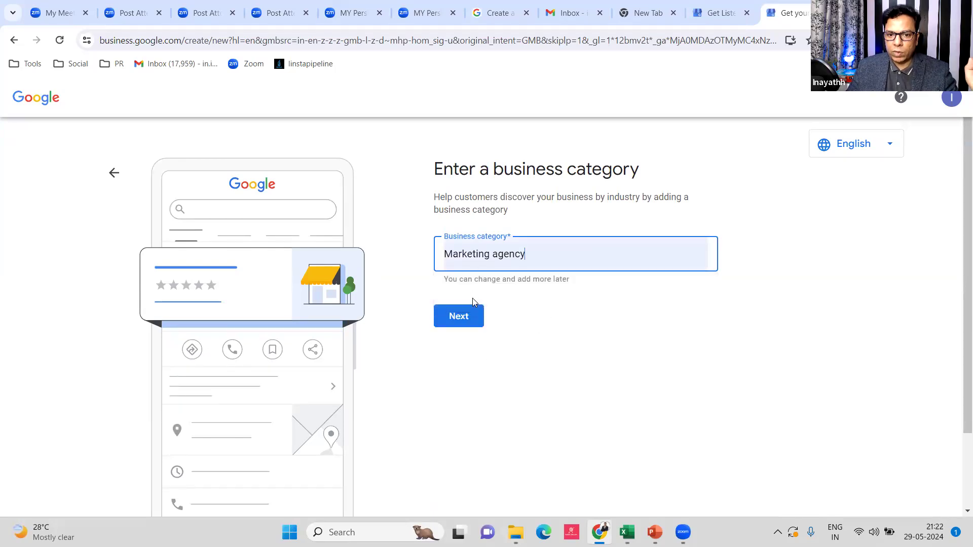
pyautogui.click(463, 321)
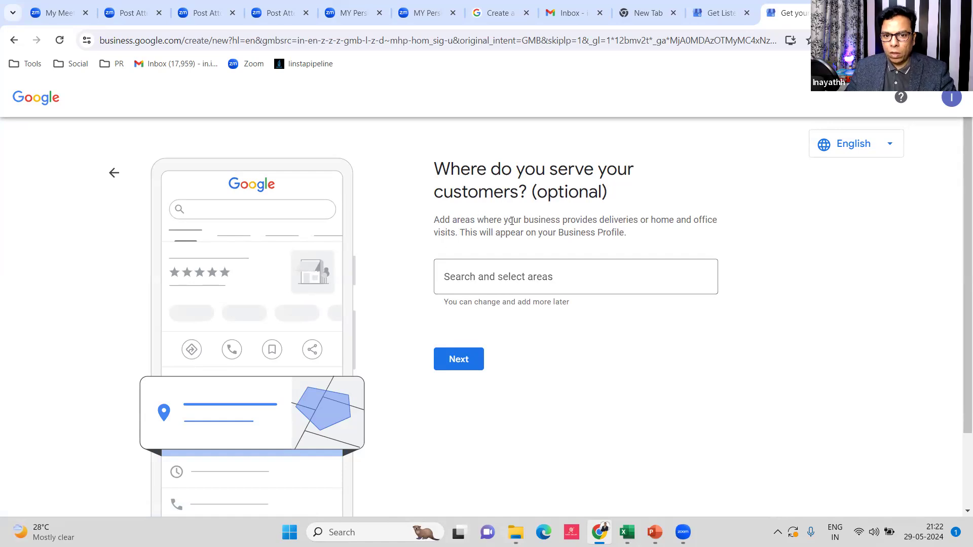
# Search 'india', add India as the only service area, and continue to contact details
pyautogui.click(552, 277)
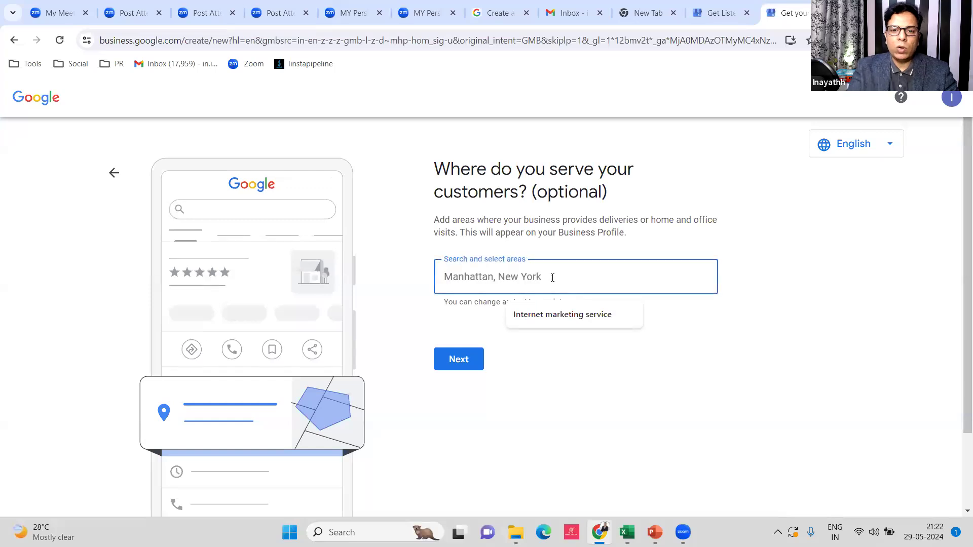
pyautogui.write('india')
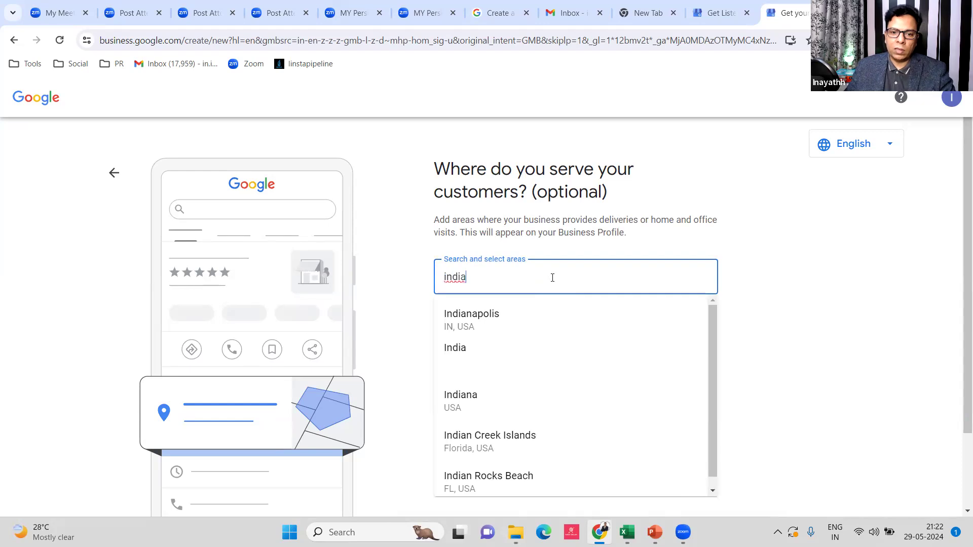
pyautogui.click(450, 358)
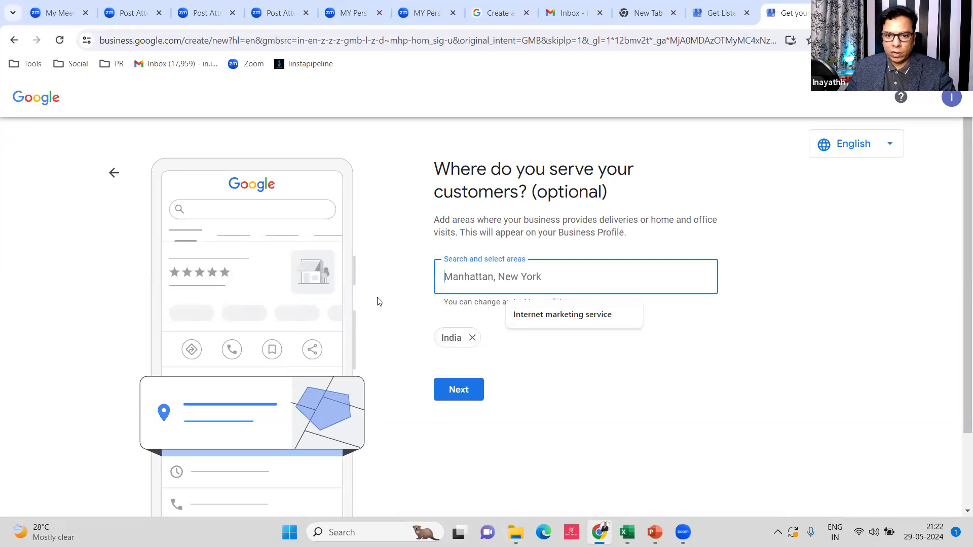
pyautogui.click(379, 302)
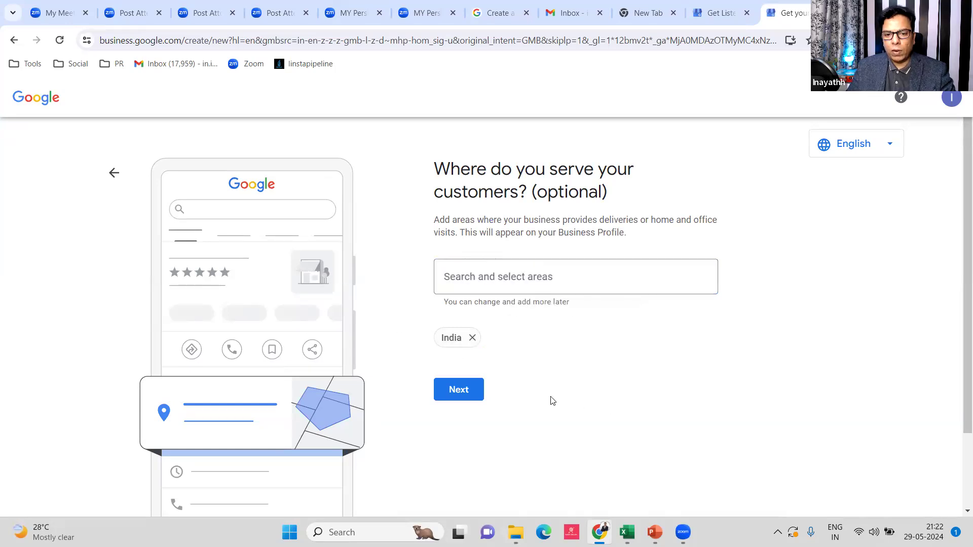
pyautogui.click(460, 399)
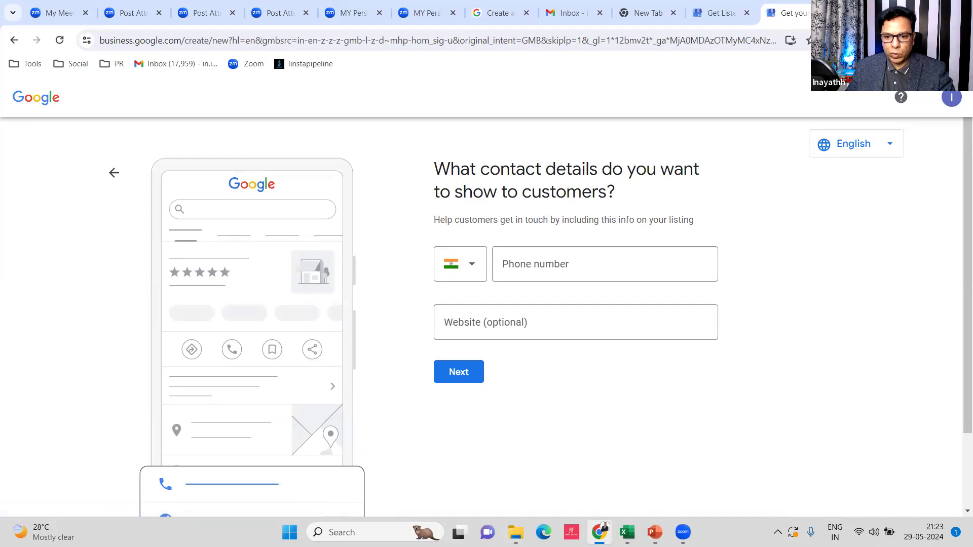
# Step through the tutorial deck to the contact details slide, then return to the profile form
pyautogui.moveTo(654, 532)
pyautogui.click(570, 466)
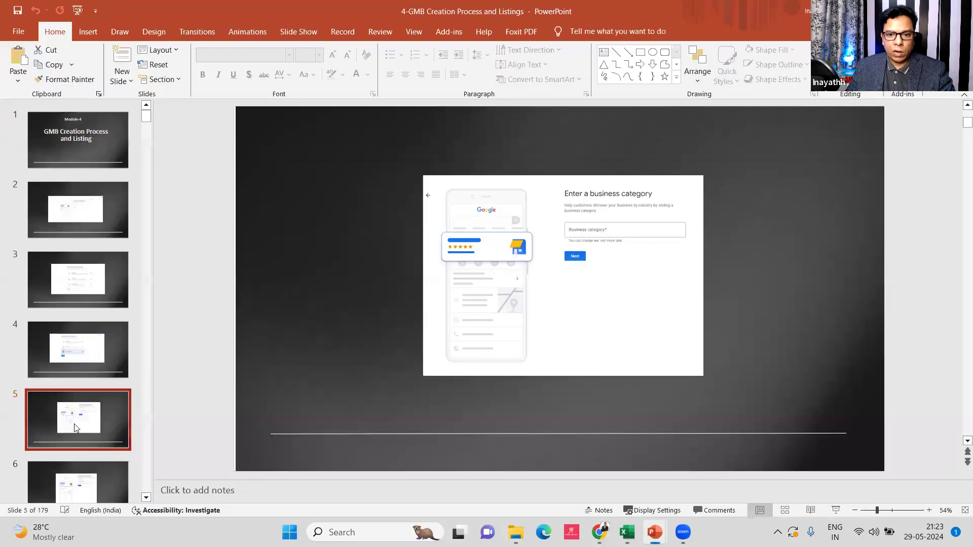
pyautogui.press('Down')
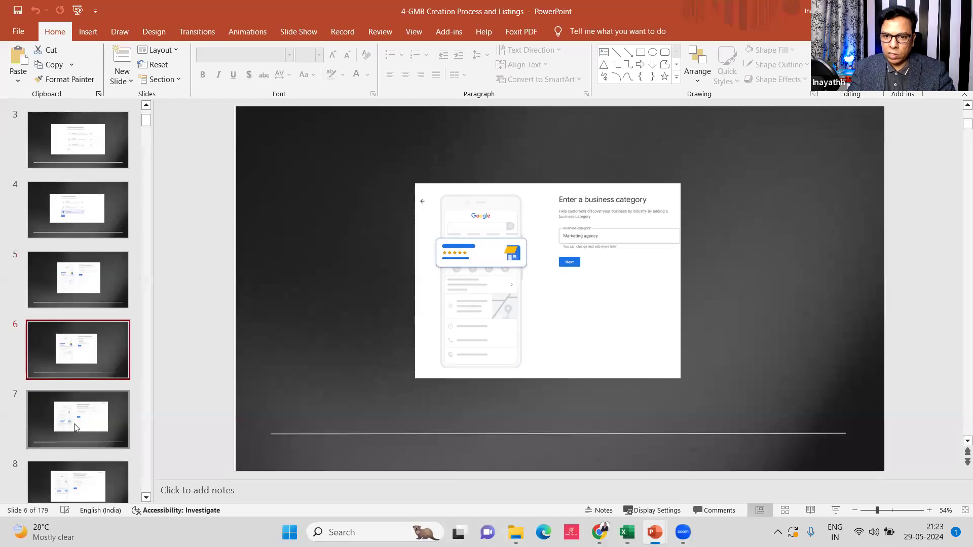
pyautogui.press('Down')
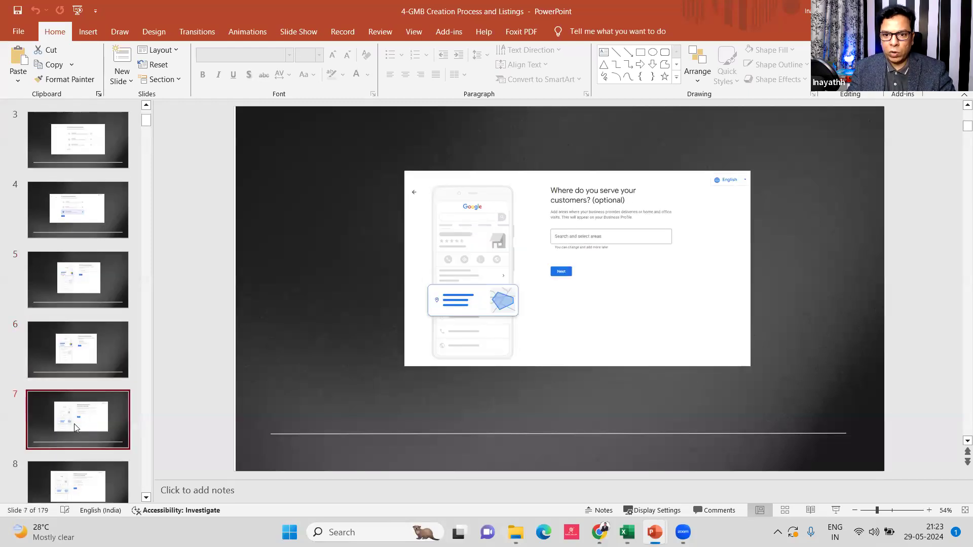
pyautogui.press('Down')
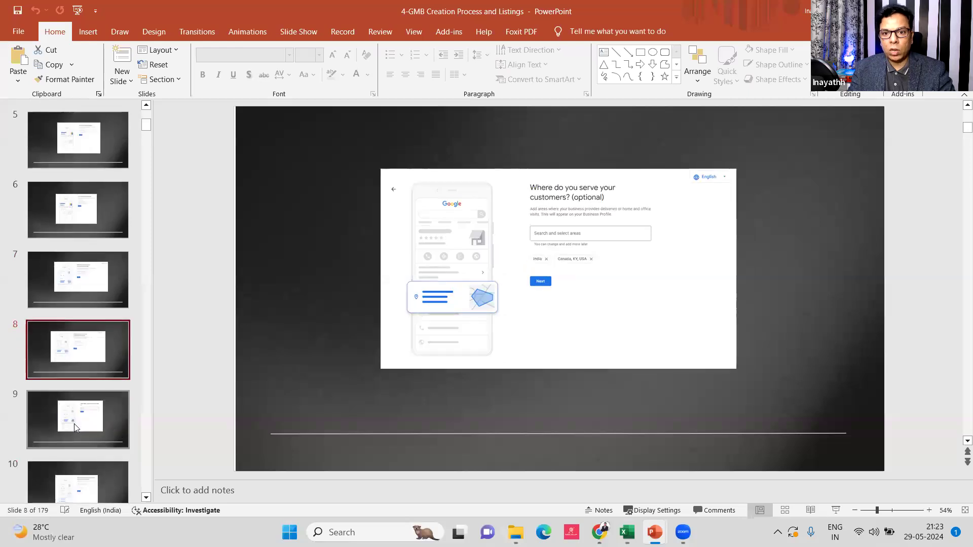
pyautogui.press('Down')
pyautogui.press('Down')
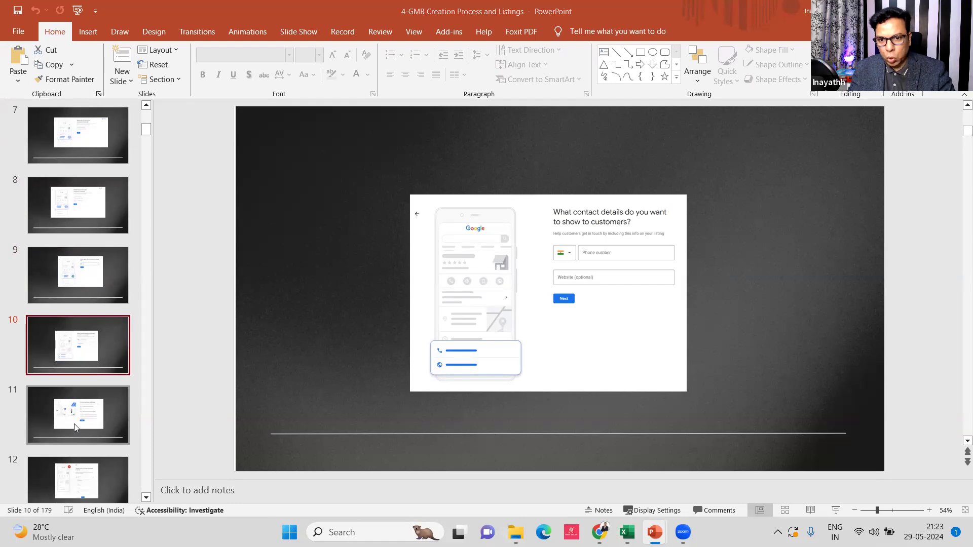
pyautogui.hotkey('alt', 'Tab')
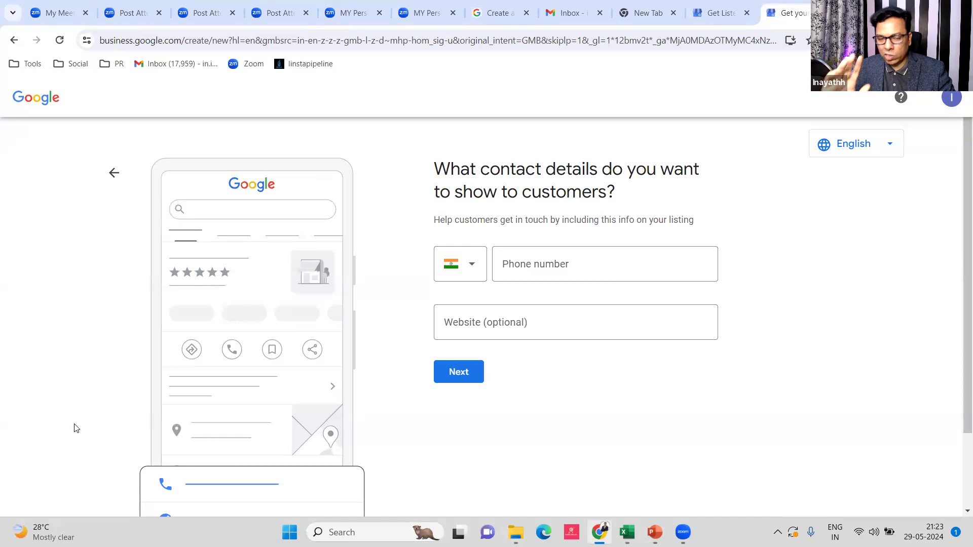
# Enter the business phone number with India's country code, completing it from the autofill suggestion
pyautogui.click(564, 258)
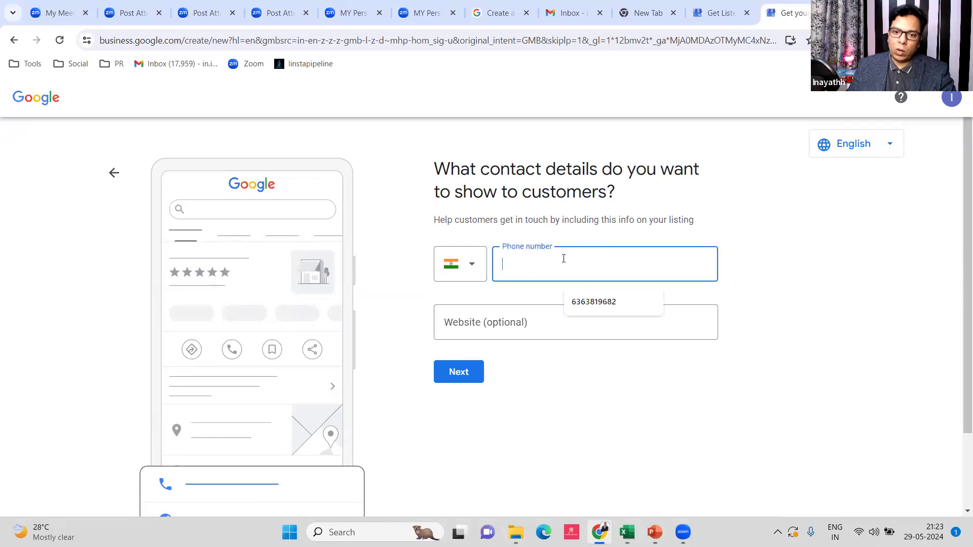
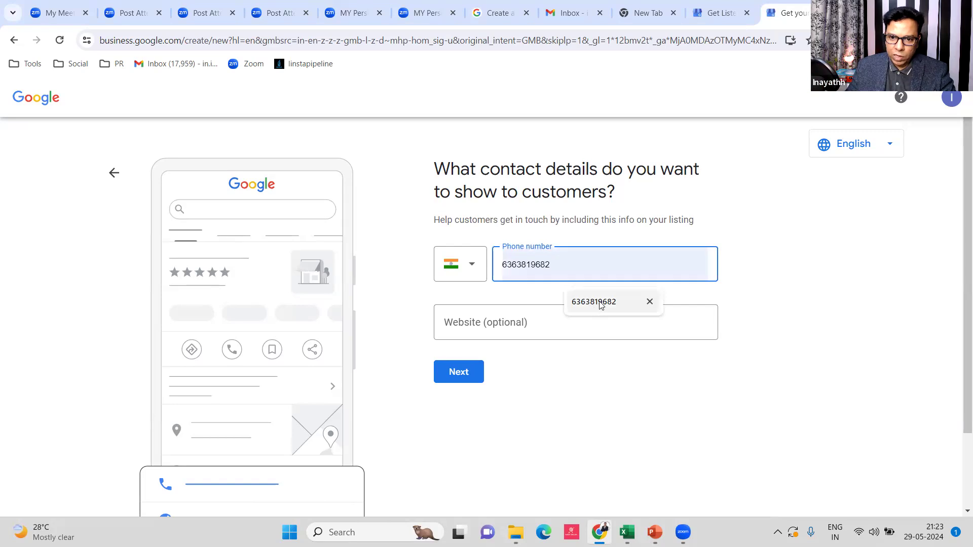
pyautogui.click(599, 303)
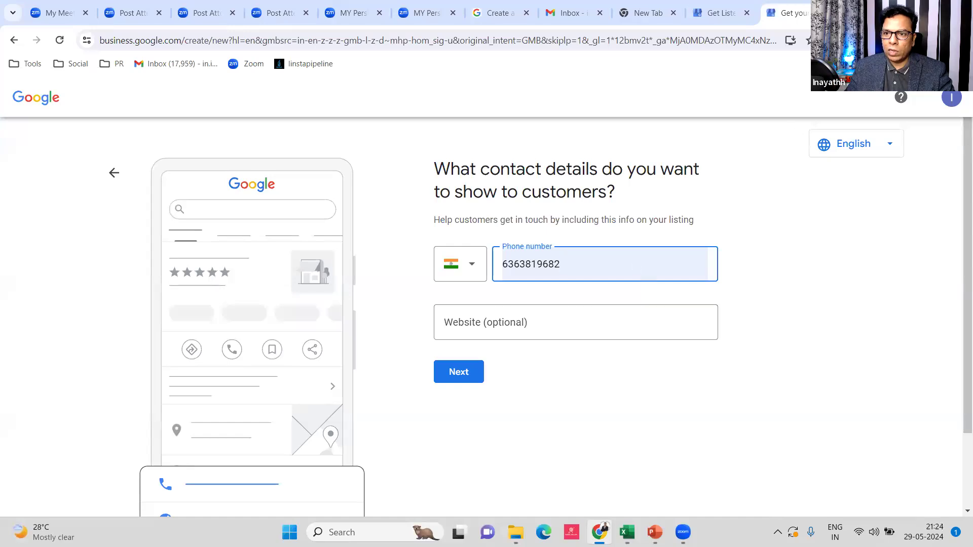
# Load gmb.scaleuptoday.in/funnel in a new tab and select its full address
pyautogui.hotkey('ctrl', 't')
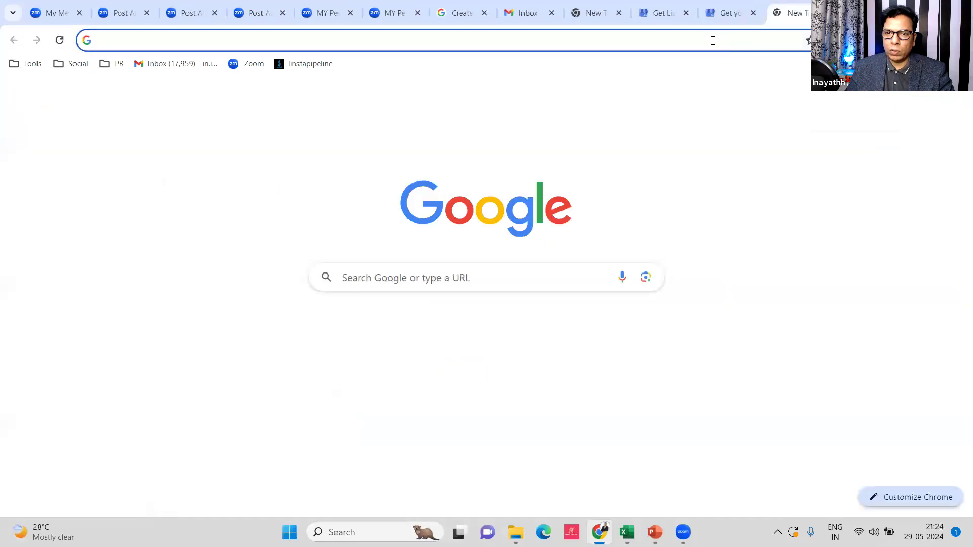
pyautogui.click(713, 40)
pyautogui.write('gm')
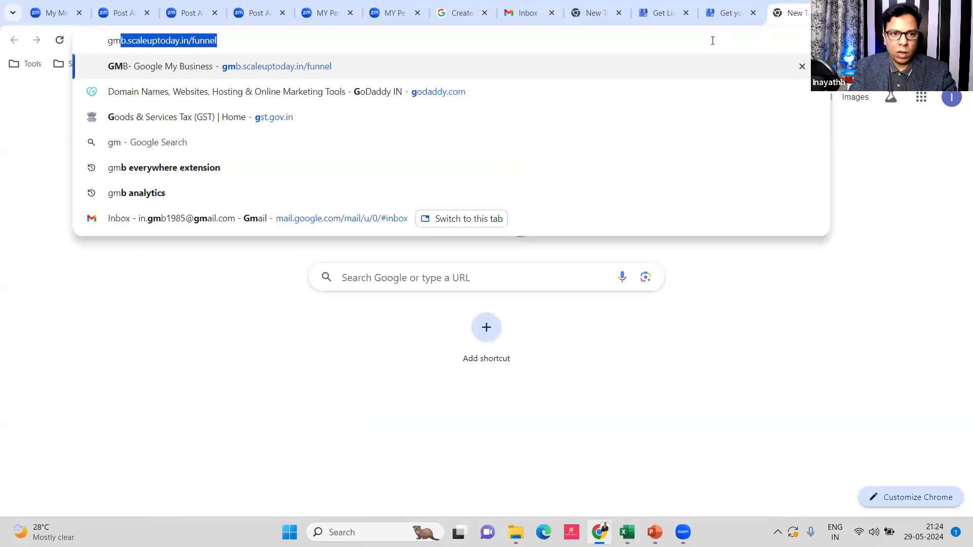
pyautogui.press('Return')
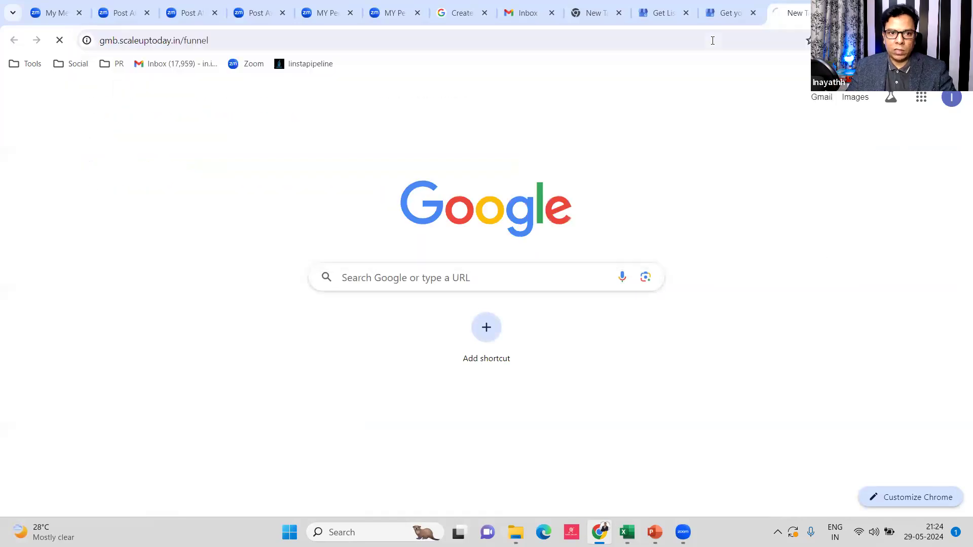
pyautogui.click(230, 40)
pyautogui.doubleClick(231, 40)
pyautogui.click(247, 39)
pyautogui.tripleClick(247, 39)
pyautogui.hotkey('ctrl', 'c')
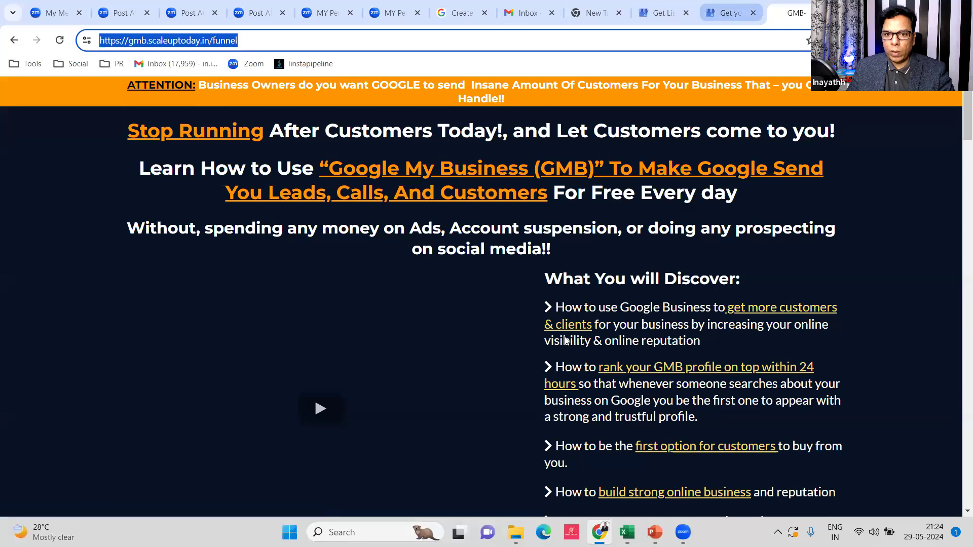
pyautogui.click(724, 15)
pyautogui.click(510, 324)
pyautogui.hotkey('ctrl', 'v')
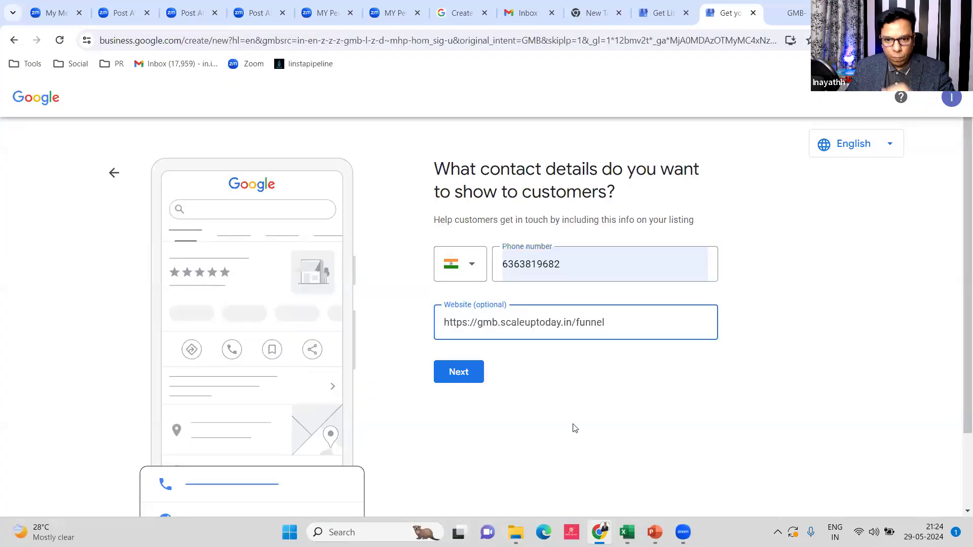
pyautogui.click(458, 373)
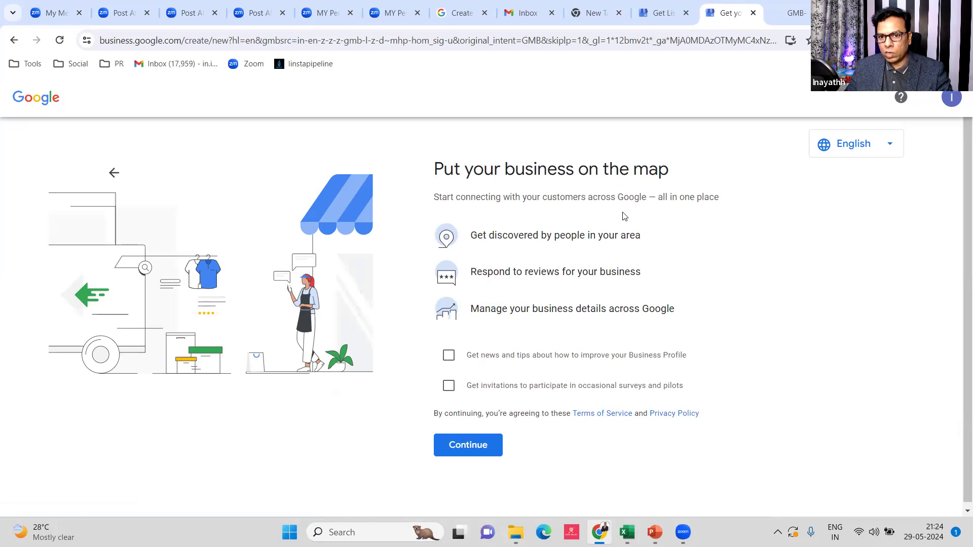
# Opt in to Business Profile news and tips and survey invitations, then continue to verification
pyautogui.scroll(-1, 702, 218)
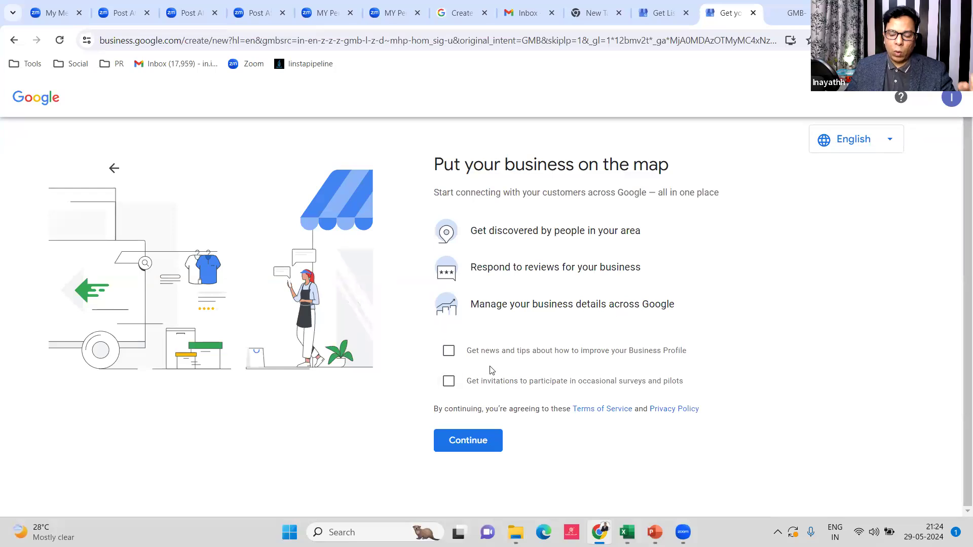
pyautogui.click(446, 355)
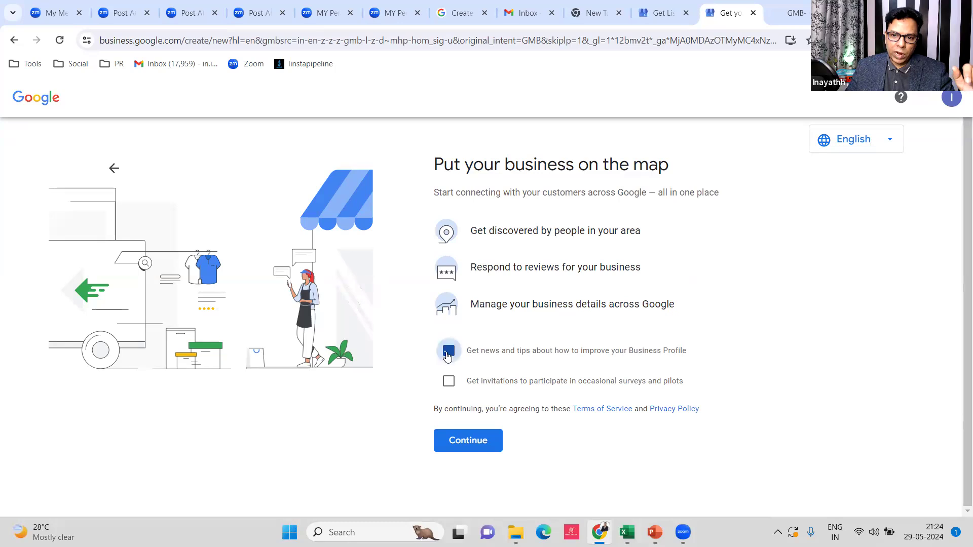
pyautogui.click(448, 382)
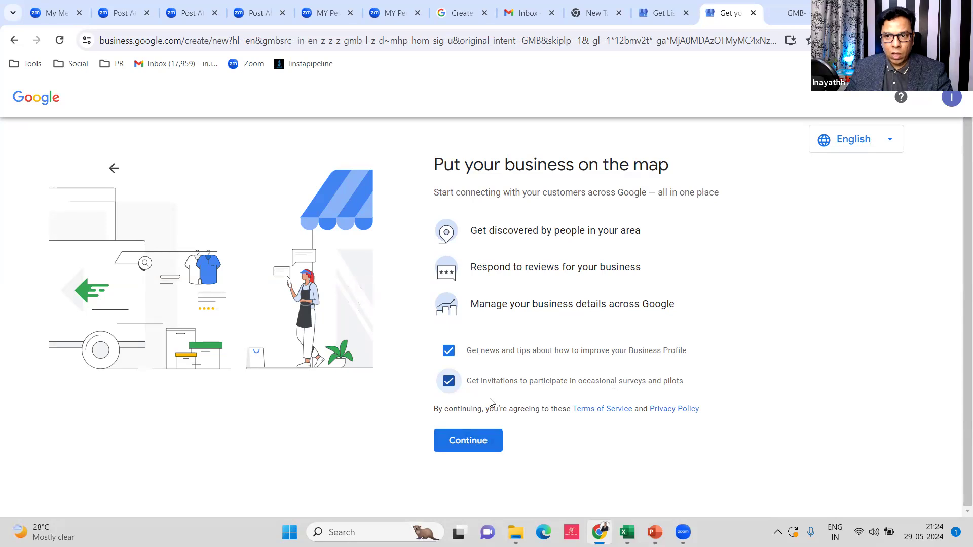
pyautogui.click(468, 443)
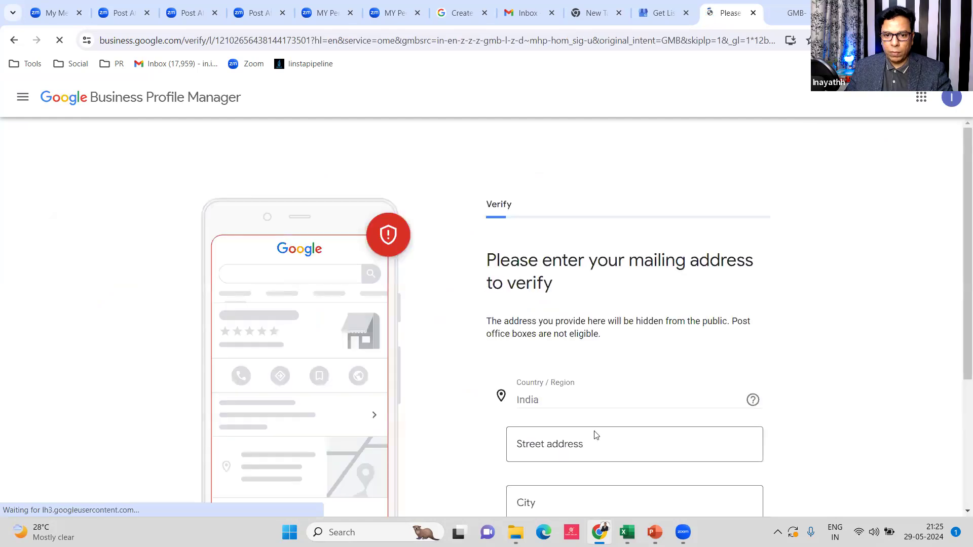
# Bring the GMB PowerPoint deck forward and move to slide 11
pyautogui.scroll(-3, 578, 399)
pyautogui.moveTo(655, 530)
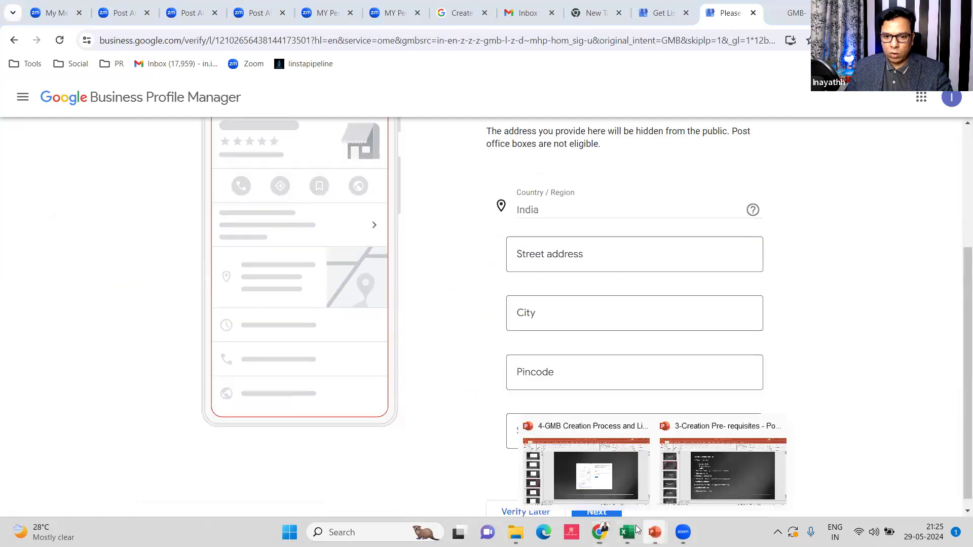
pyautogui.click(587, 474)
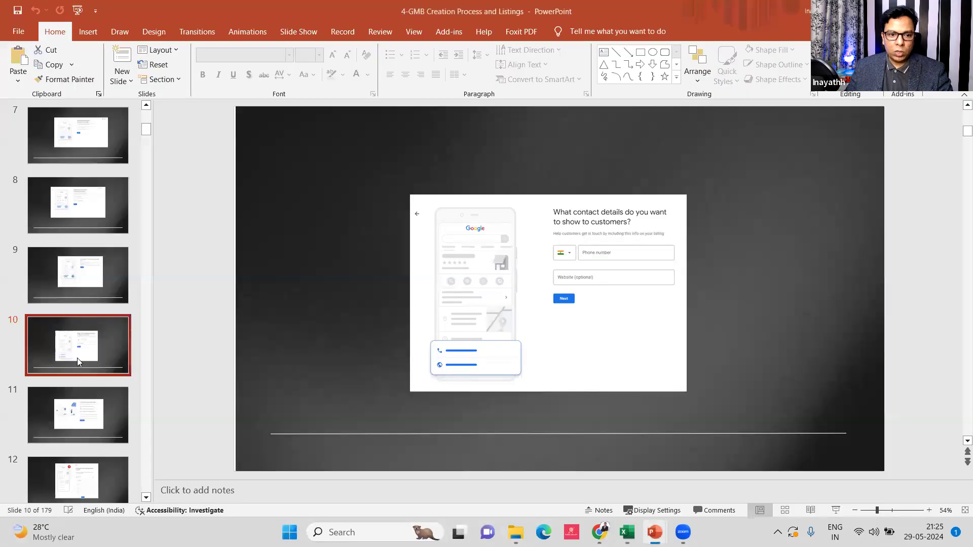
pyautogui.press('Down')
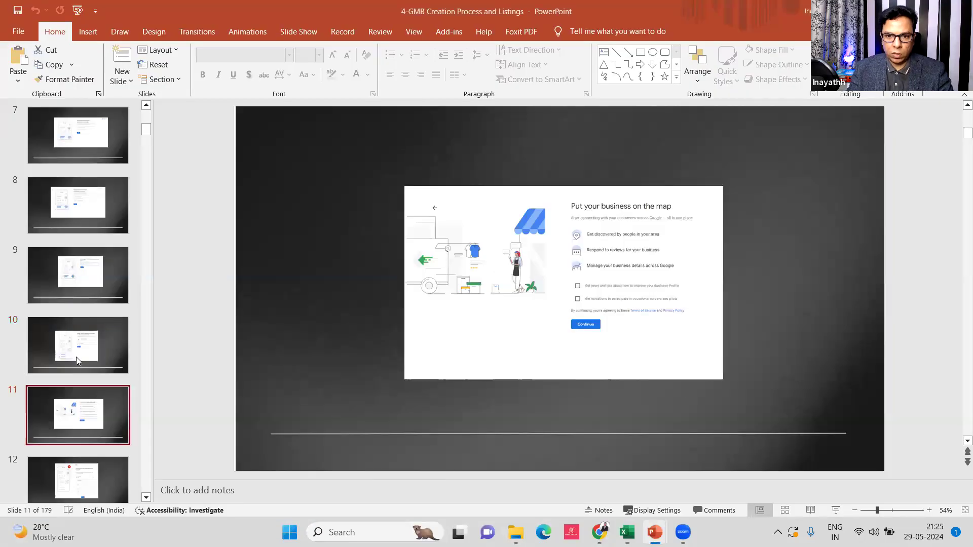
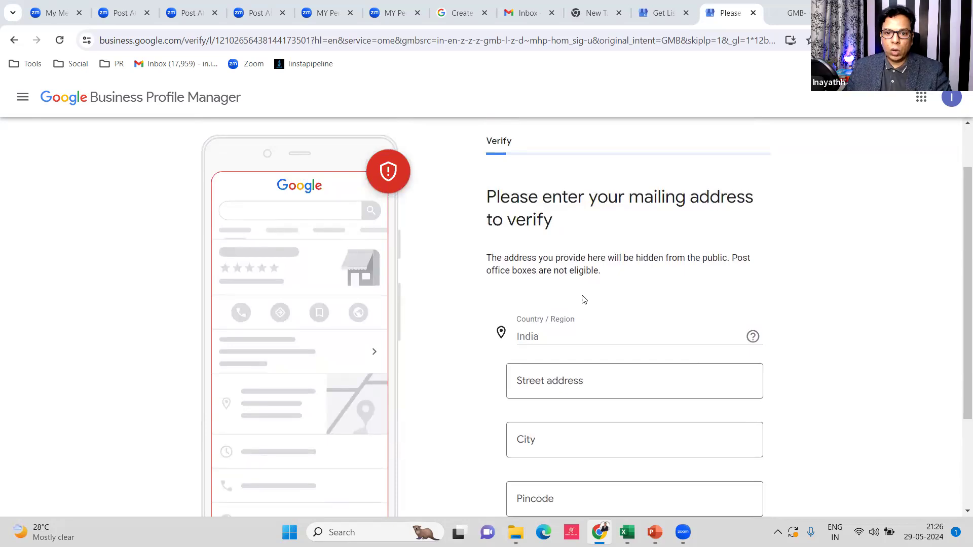
# Choose Verify Later for verification and skip the Add your services page
pyautogui.scroll(-3, 583, 300)
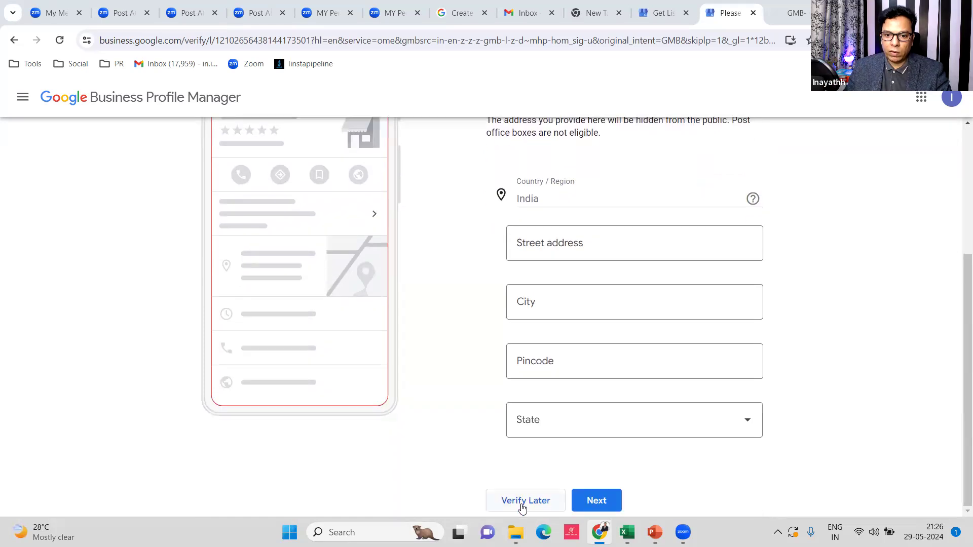
pyautogui.click(522, 504)
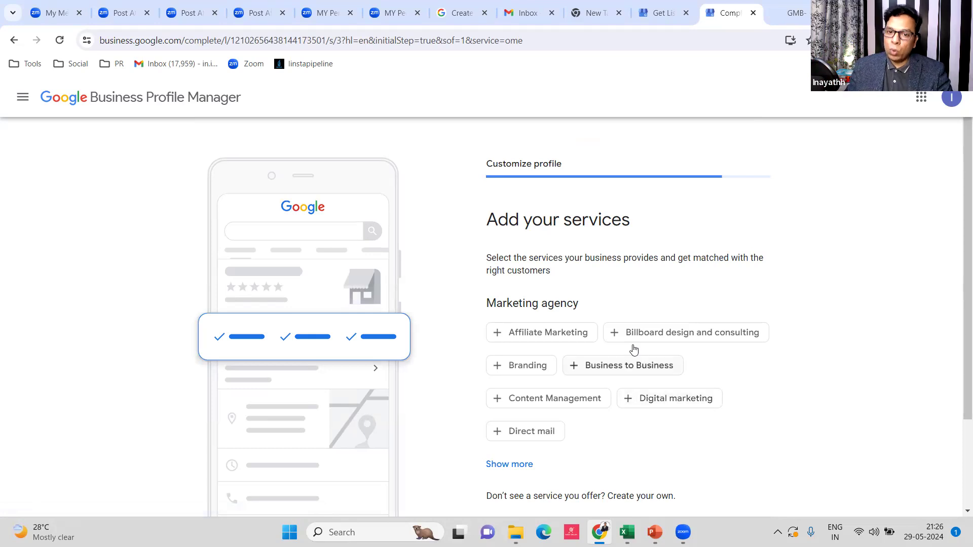
pyautogui.scroll(-3, 632, 347)
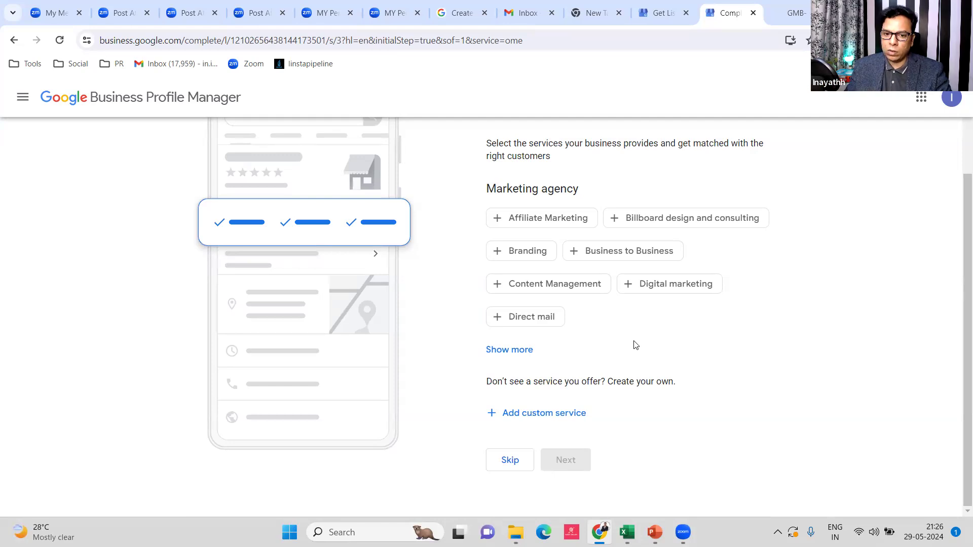
pyautogui.scroll(3, 593, 369)
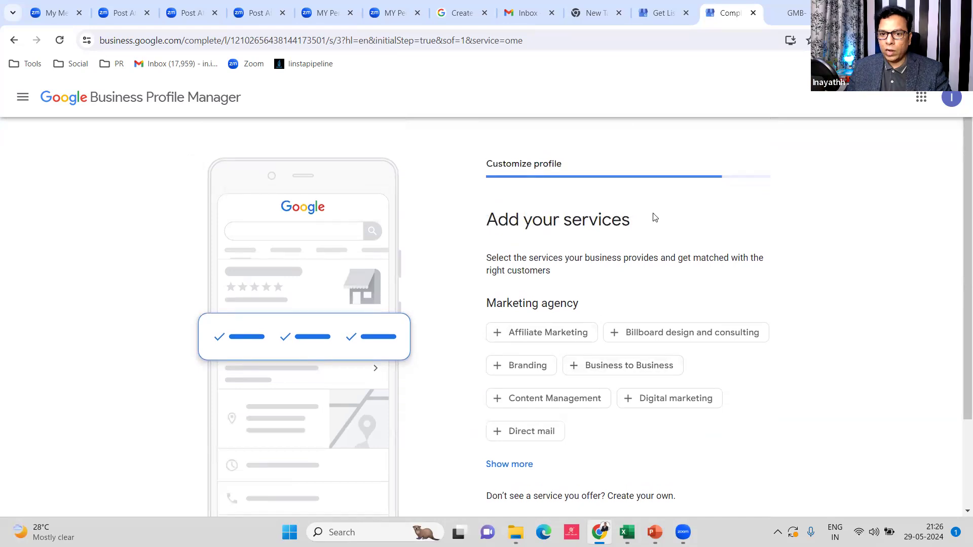
pyautogui.scroll(-3, 654, 218)
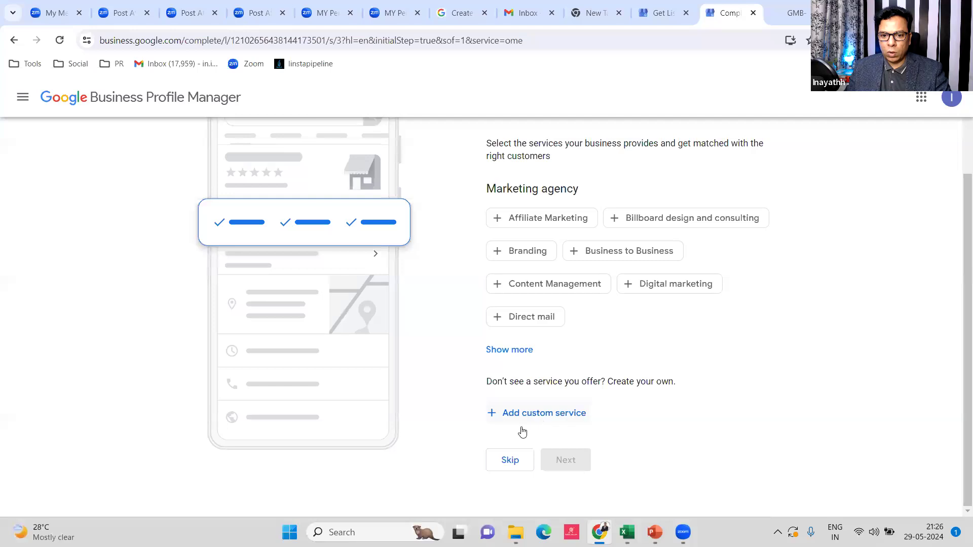
pyautogui.click(509, 462)
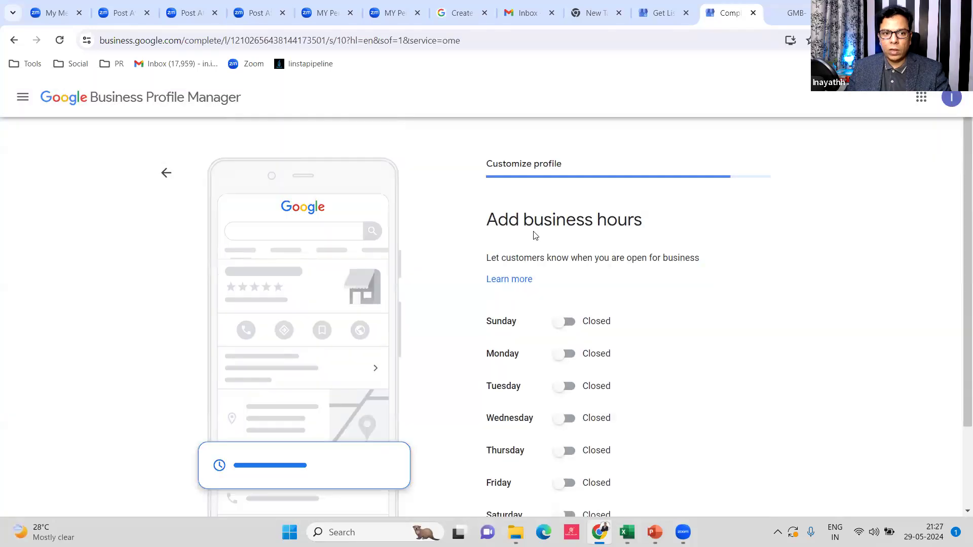
# Skip the business hours, description and photos pages
pyautogui.scroll(-2, 562, 354)
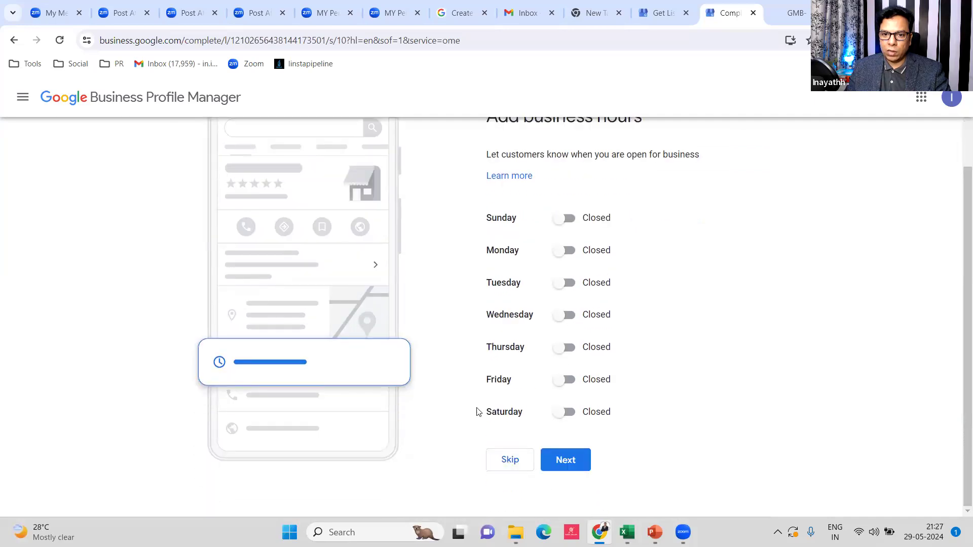
pyautogui.click(510, 460)
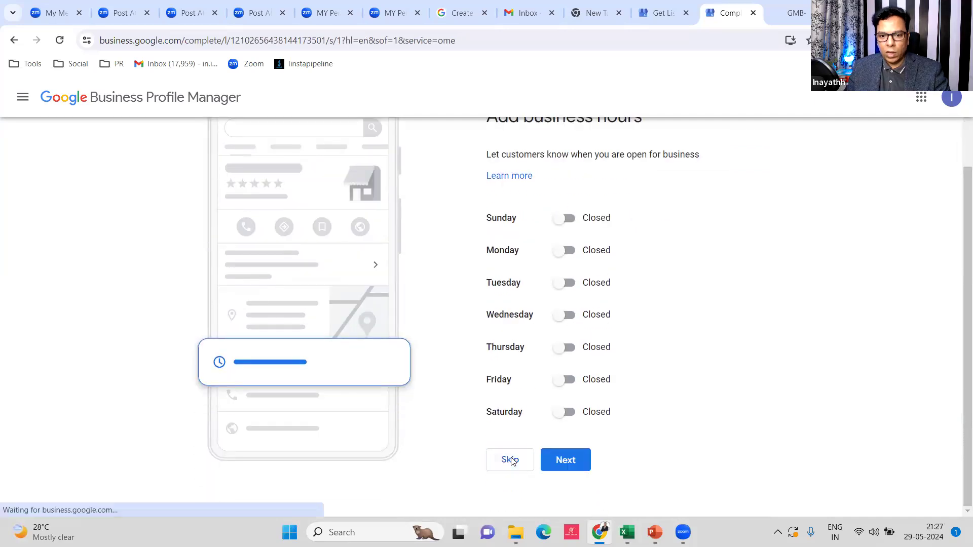
pyautogui.scroll(-3, 590, 272)
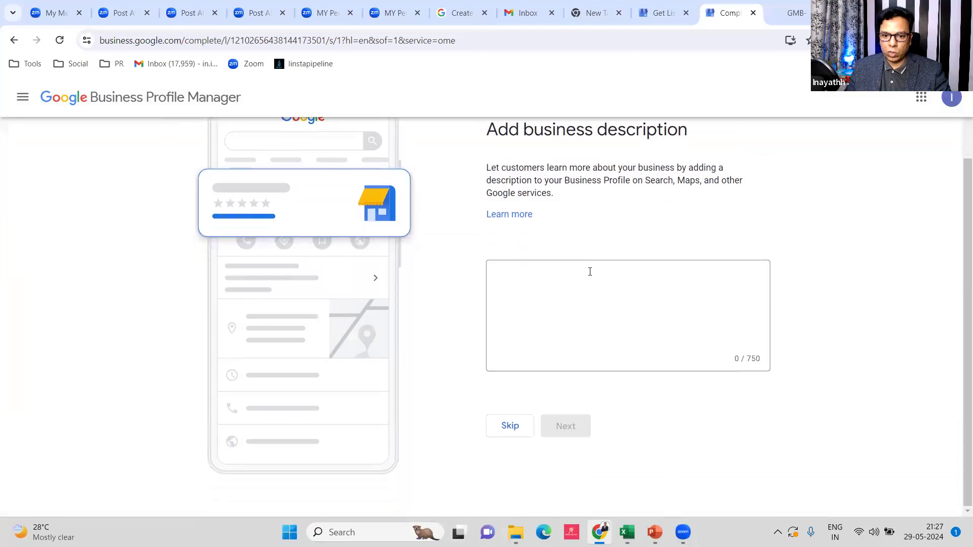
pyautogui.click(509, 430)
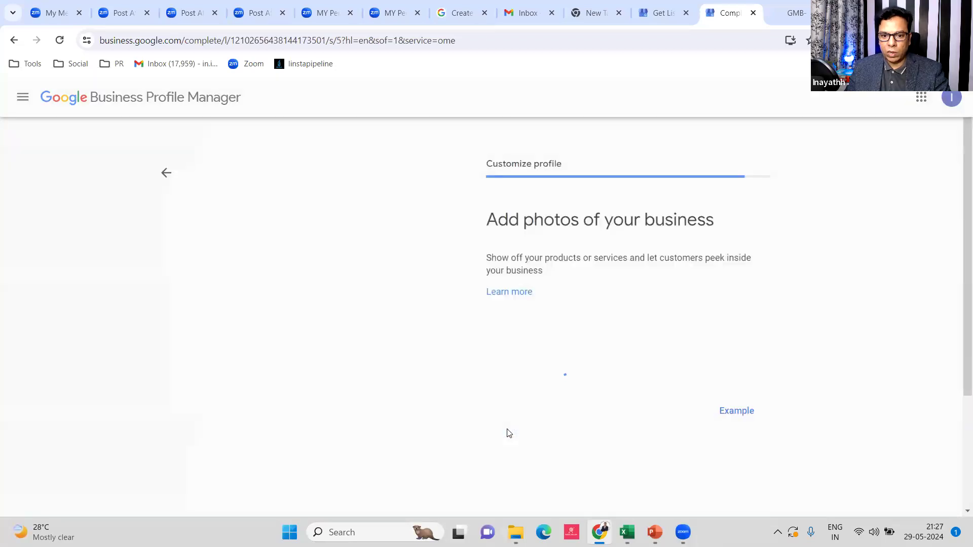
pyautogui.scroll(-3, 745, 293)
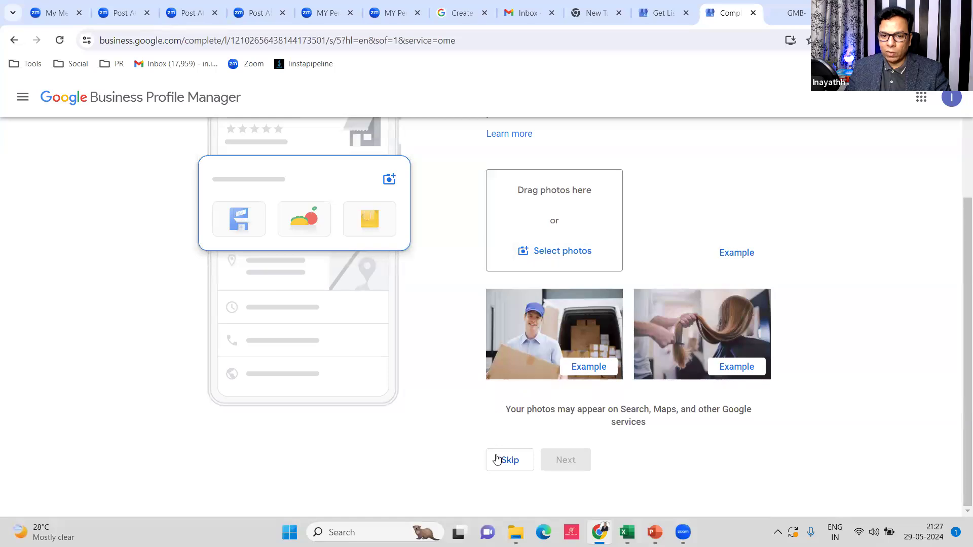
pyautogui.click(509, 462)
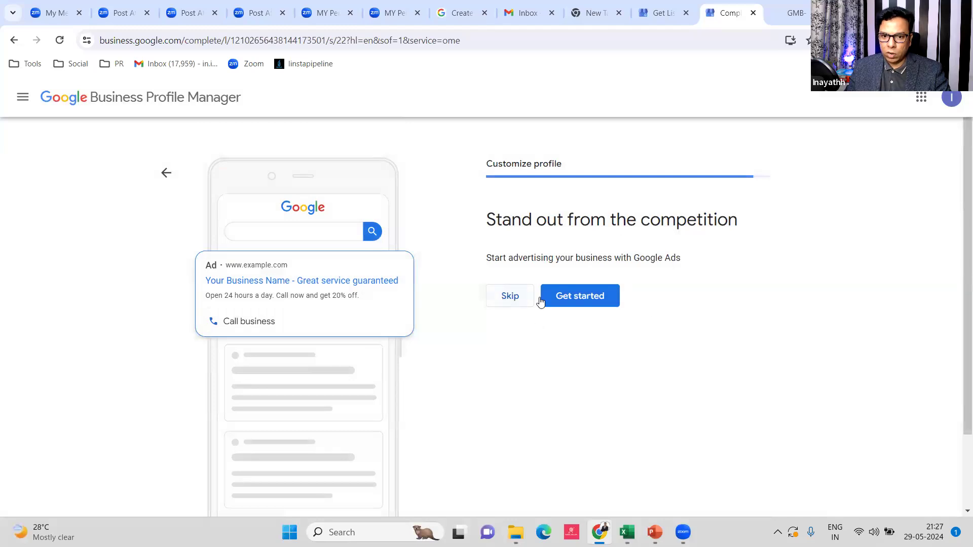
# Decline the Google Ads offer and the Google Workspace custom domain and email offer
pyautogui.click(517, 303)
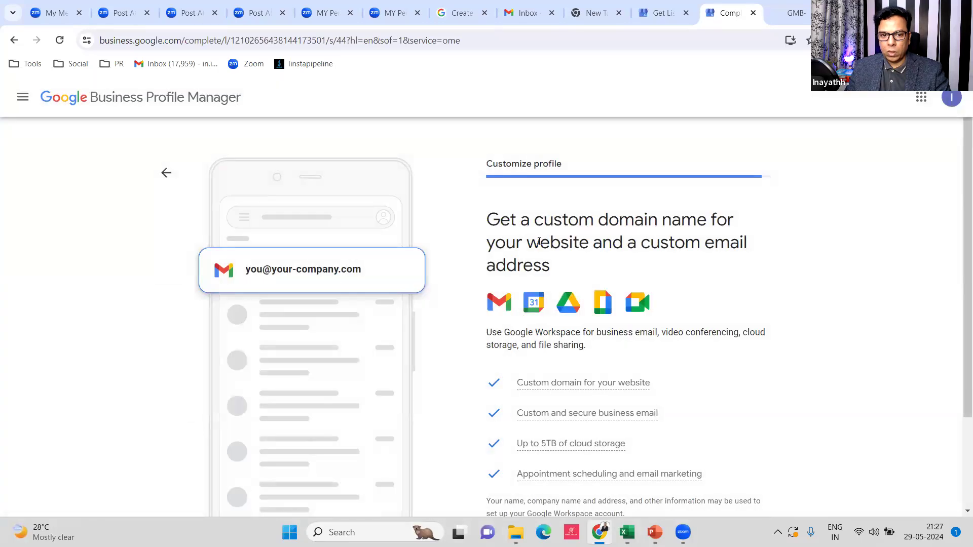
pyautogui.scroll(-2, 540, 242)
pyautogui.click(506, 438)
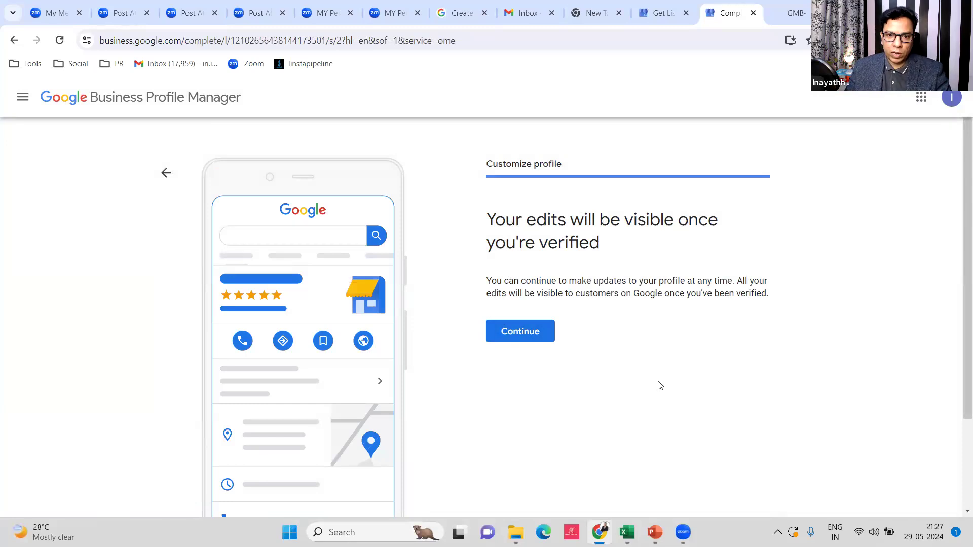
pyautogui.scroll(-2, 423, 295)
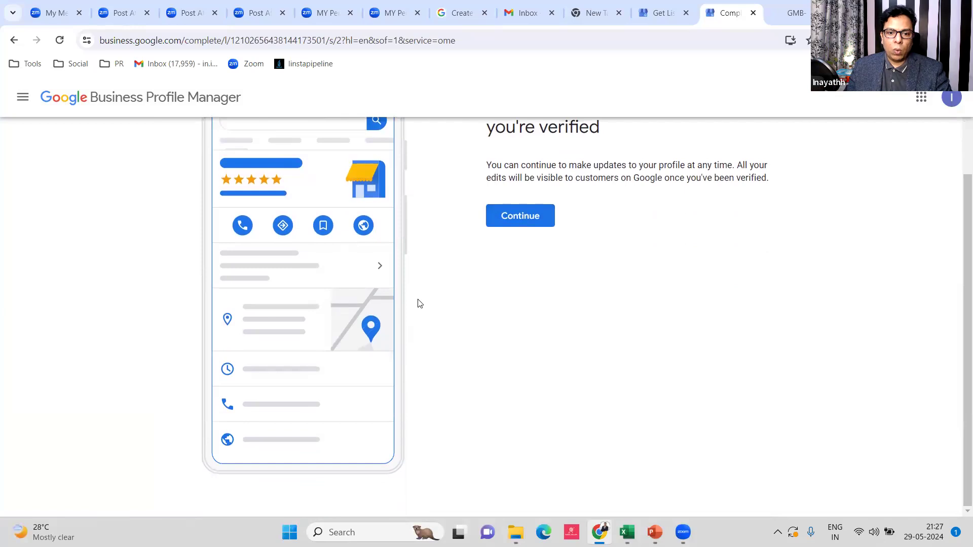
pyautogui.scroll(2, 317, 263)
pyautogui.click(166, 173)
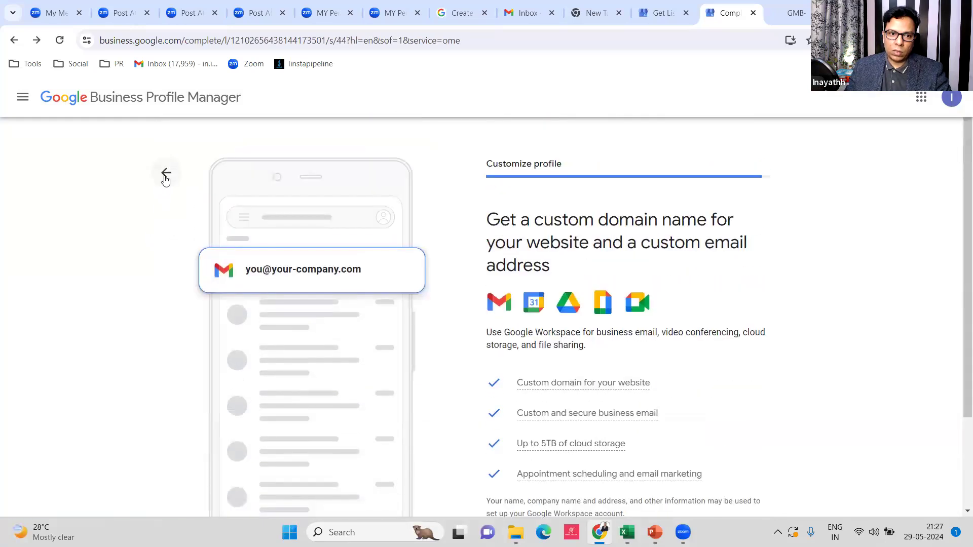
pyautogui.click(166, 173)
pyautogui.click(165, 177)
pyautogui.click(165, 177)
pyautogui.click(165, 175)
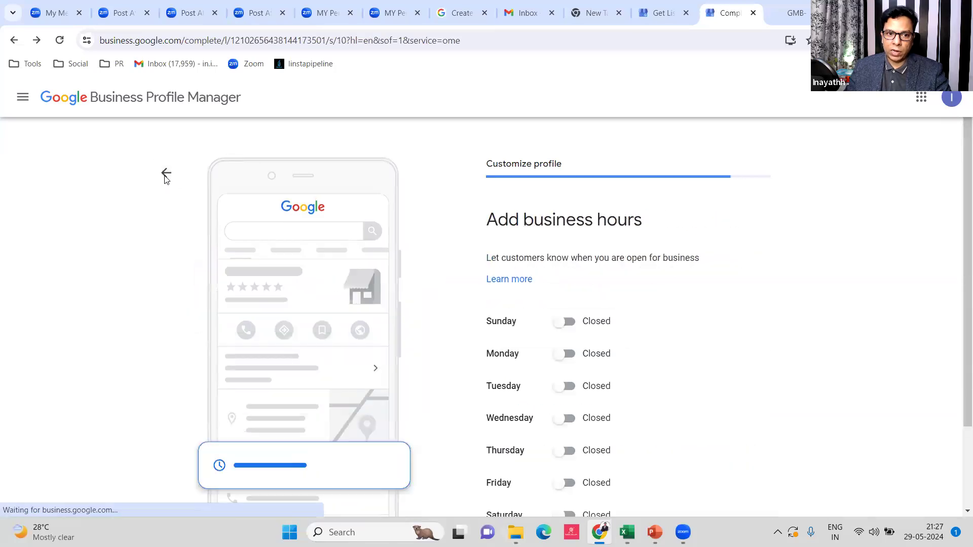
pyautogui.click(165, 175)
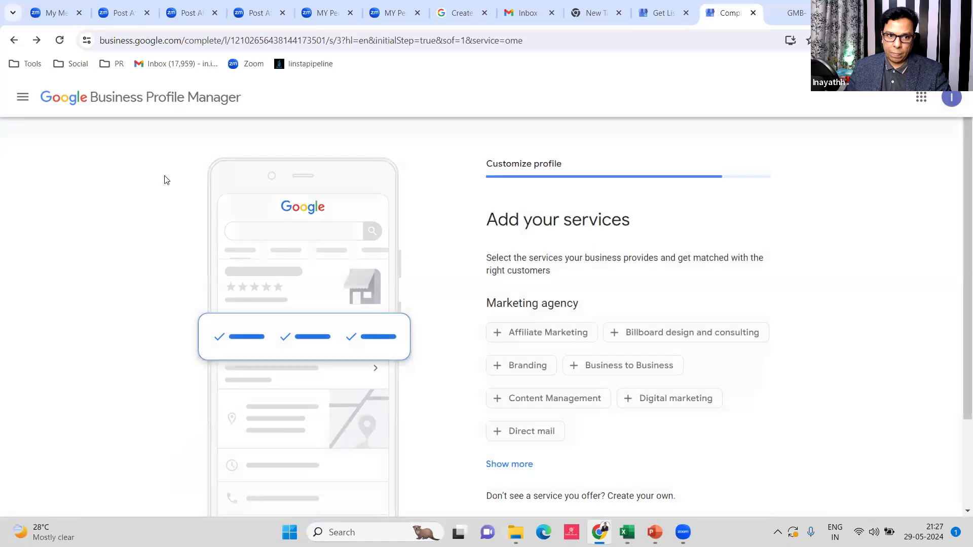
pyautogui.scroll(-2, 182, 224)
pyautogui.click(510, 460)
pyautogui.scroll(-2, 562, 373)
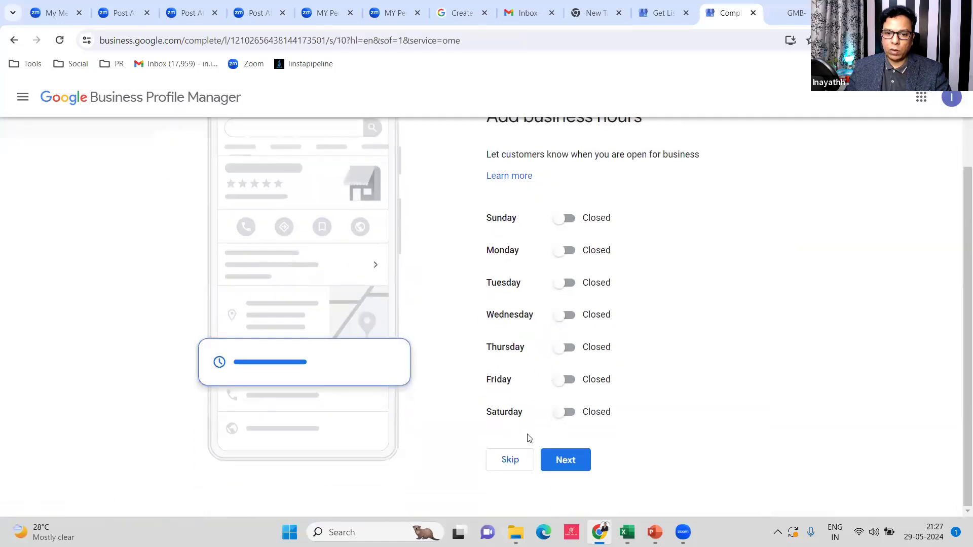
pyautogui.click(519, 462)
pyautogui.scroll(-2, 568, 383)
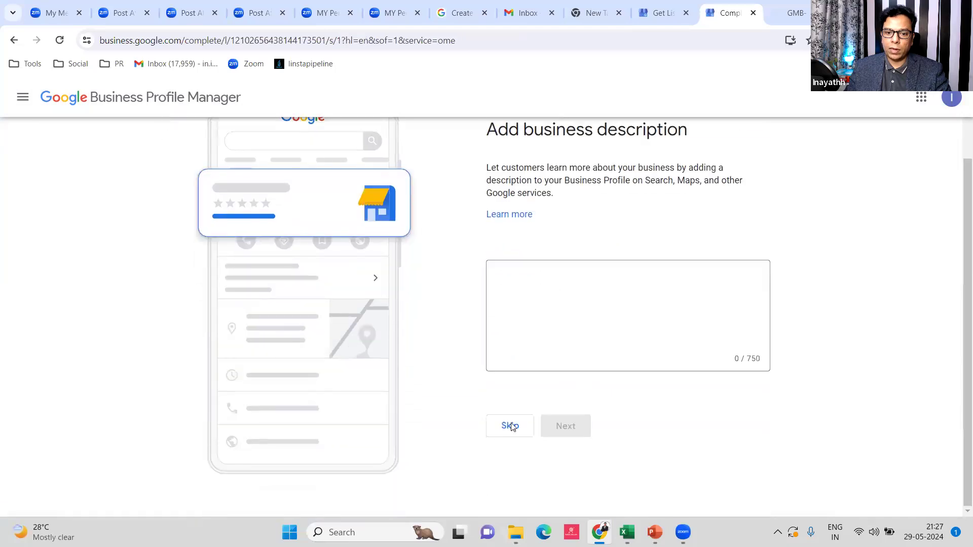
pyautogui.click(507, 425)
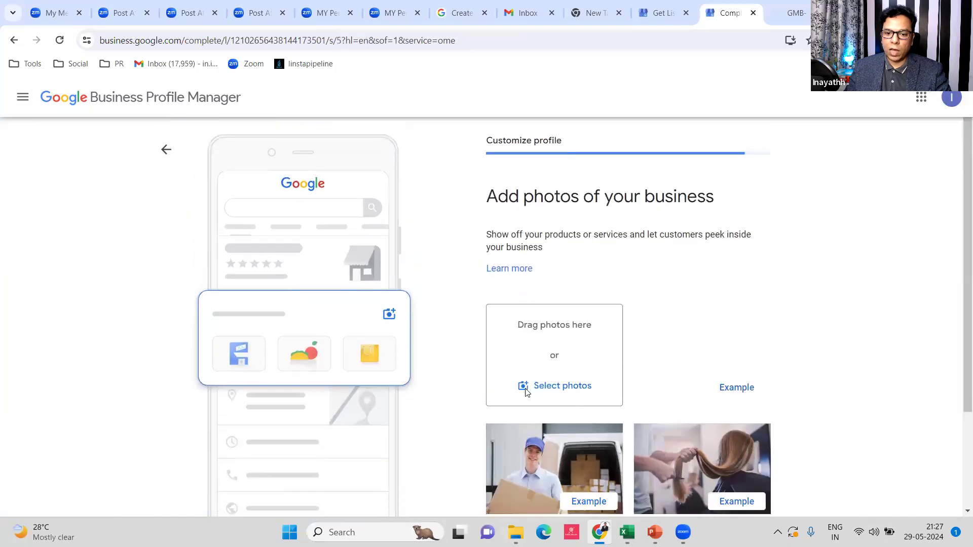
pyautogui.scroll(-3, 522, 388)
pyautogui.click(504, 461)
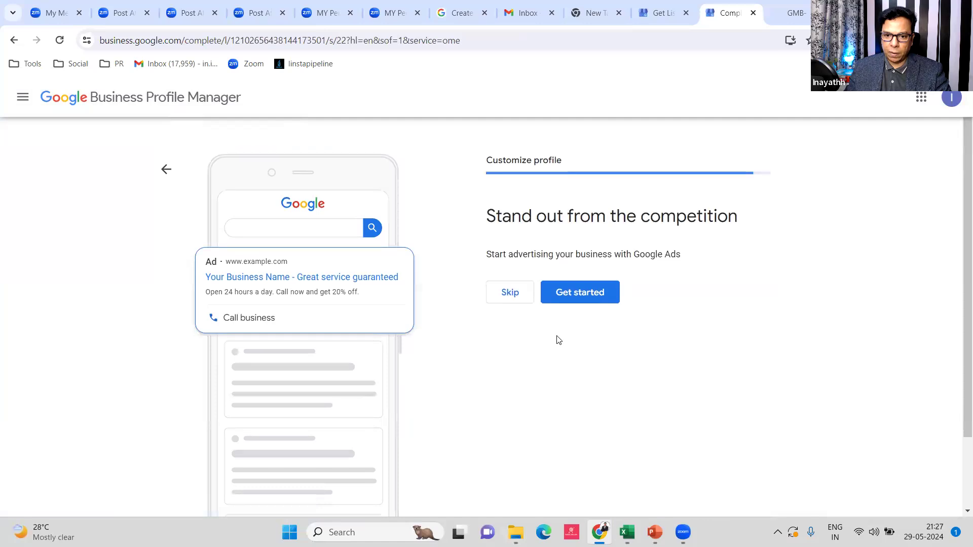
pyautogui.scroll(-2, 537, 279)
pyautogui.click(505, 205)
pyautogui.scroll(-2, 535, 278)
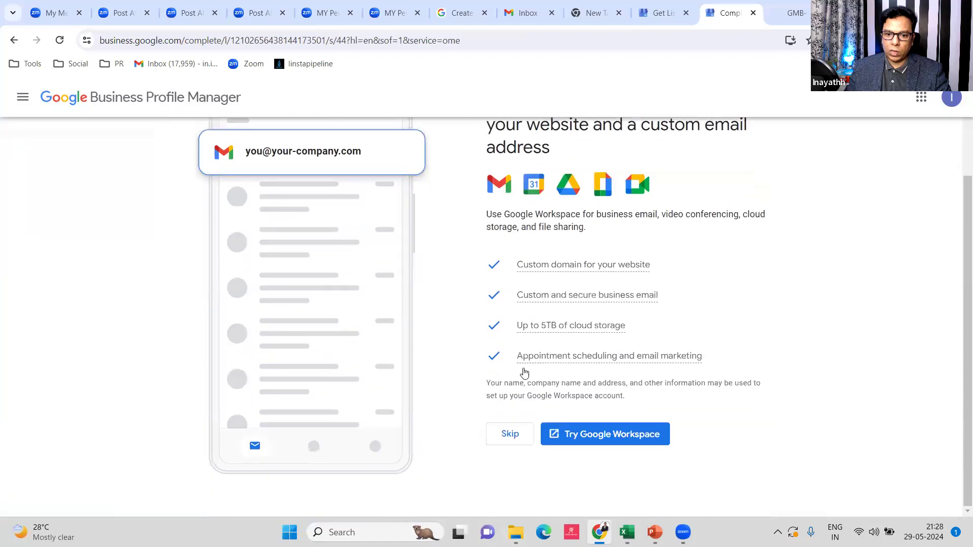
pyautogui.click(506, 431)
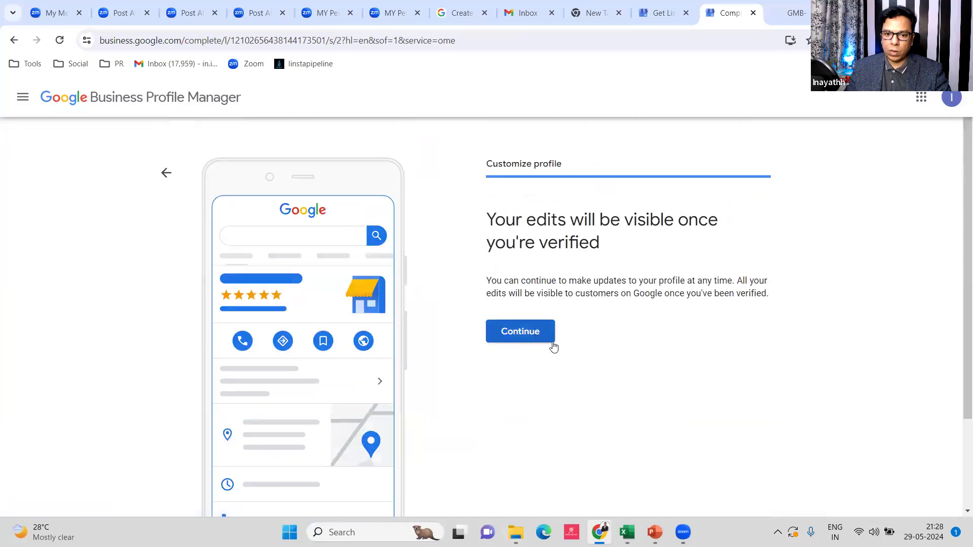
# Finish setup and open the Edit profile business information editor from the search panel
pyautogui.click(524, 340)
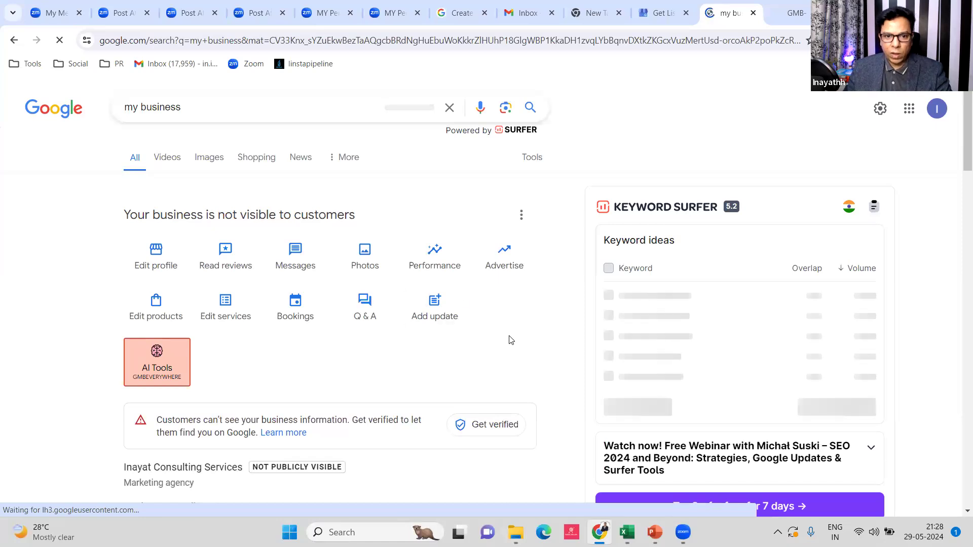
pyautogui.click(520, 215)
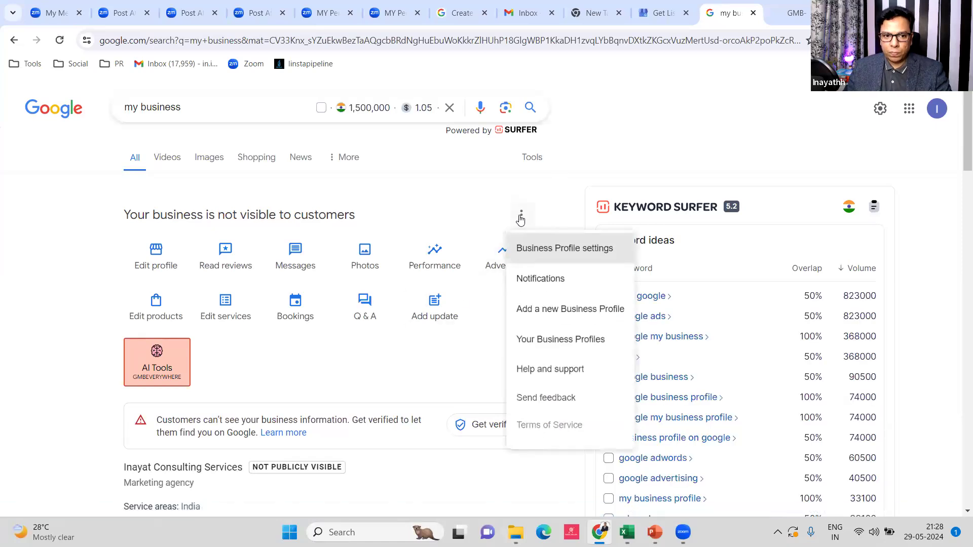
pyautogui.click(45, 248)
pyautogui.click(144, 262)
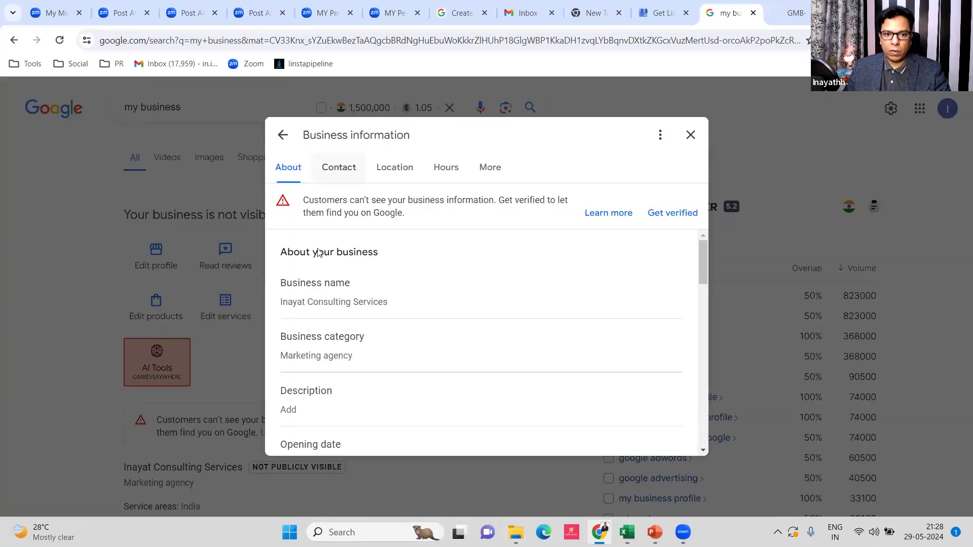
pyautogui.click(362, 286)
pyautogui.scroll(-2, 428, 279)
pyautogui.scroll(-6, 428, 283)
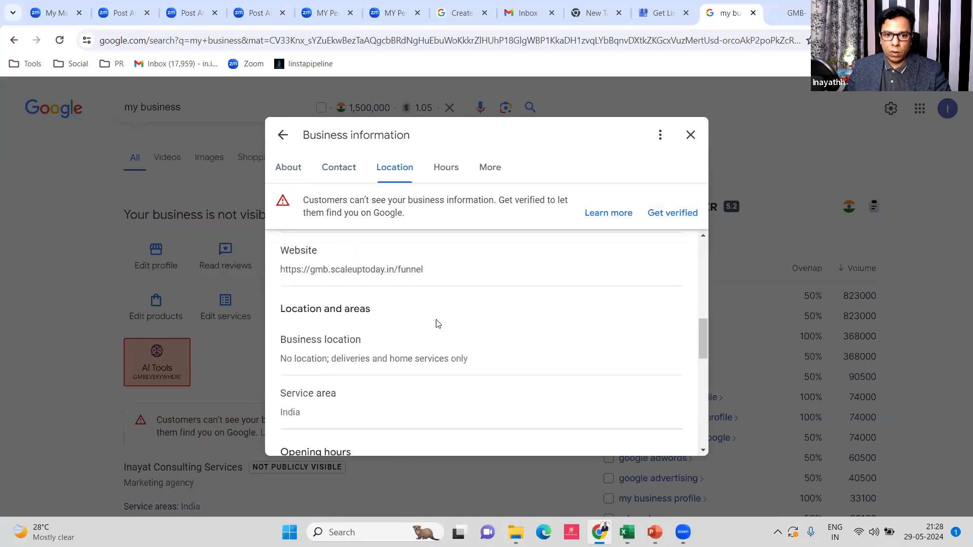
pyautogui.scroll(8, 438, 323)
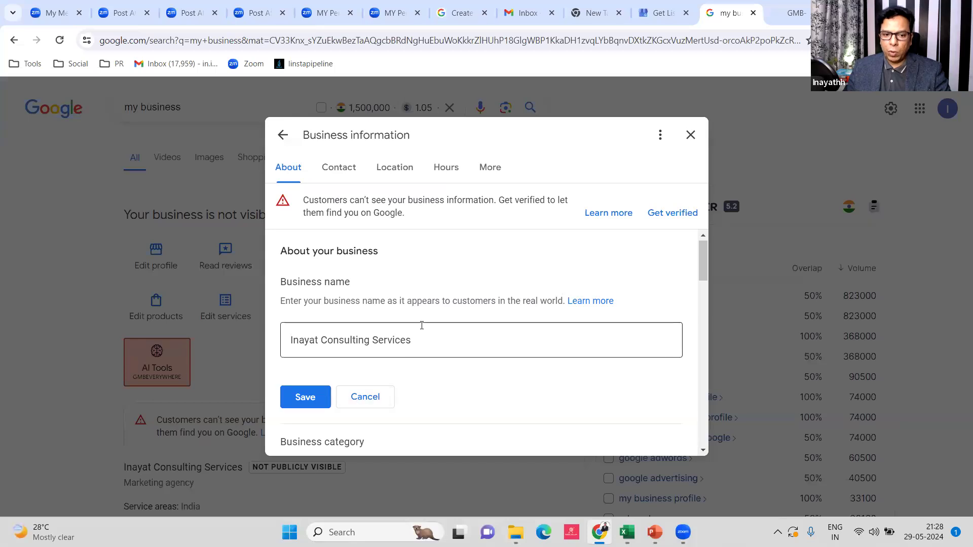
pyautogui.scroll(-3, 419, 325)
pyautogui.scroll(-1, 476, 294)
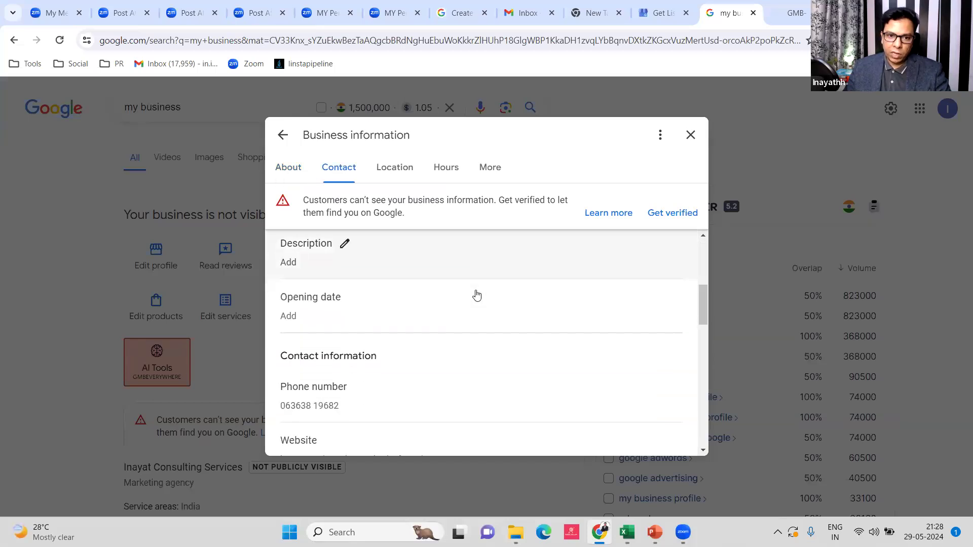
pyautogui.scroll(-2, 456, 291)
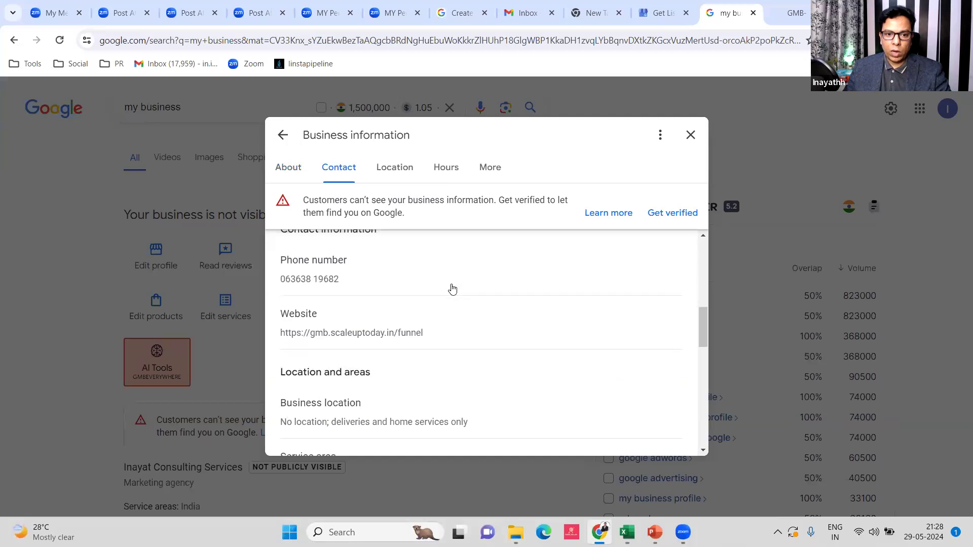
pyautogui.scroll(-1, 435, 412)
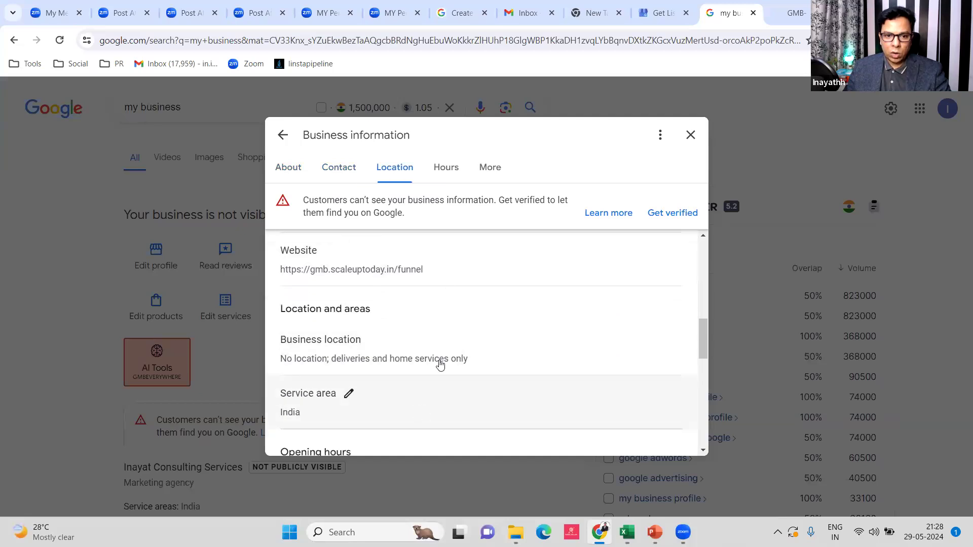
pyautogui.scroll(-1, 424, 374)
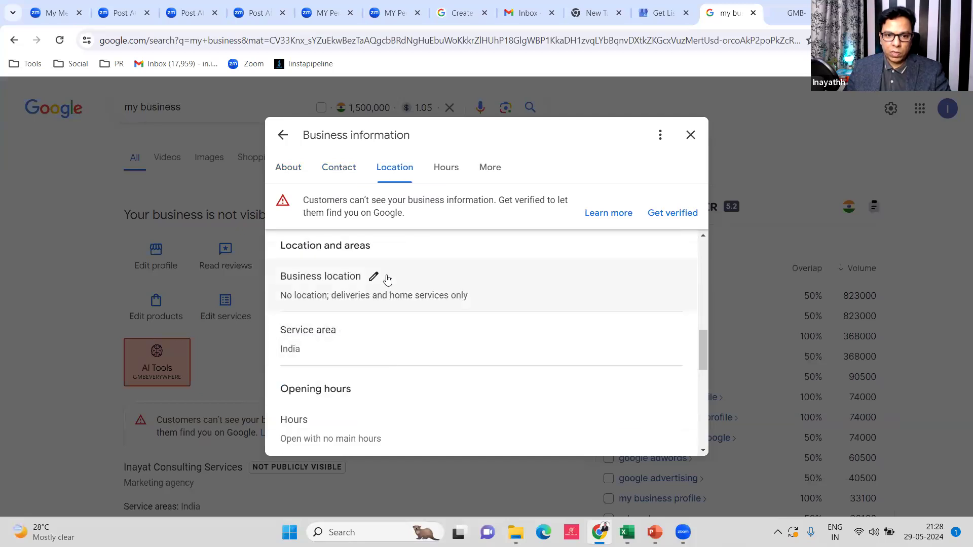
pyautogui.click(373, 277)
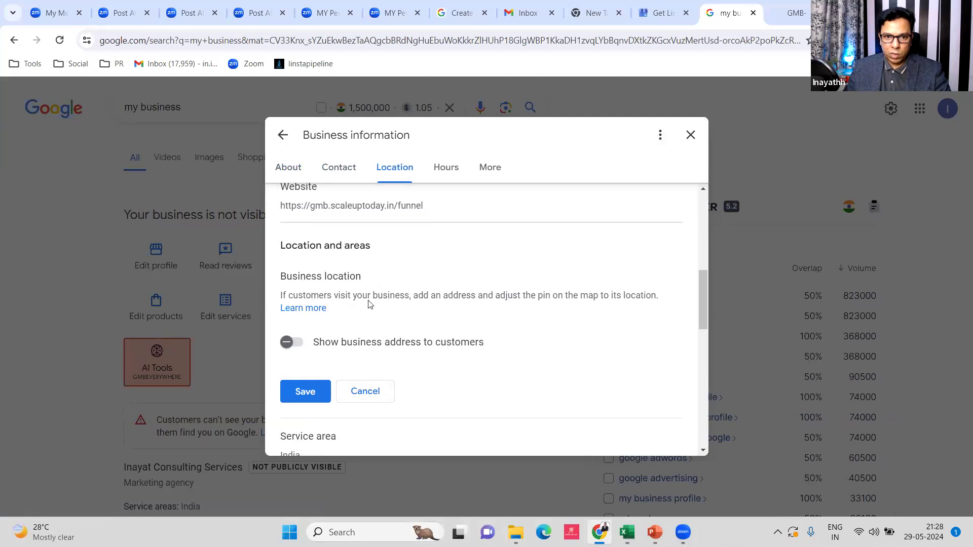
pyautogui.scroll(-3, 370, 303)
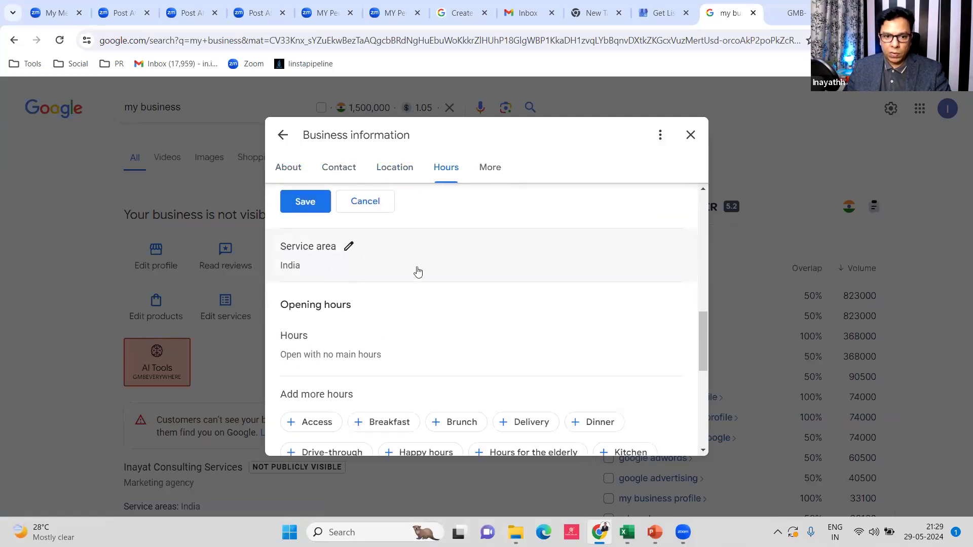
pyautogui.scroll(-1, 418, 272)
pyautogui.scroll(6, 418, 272)
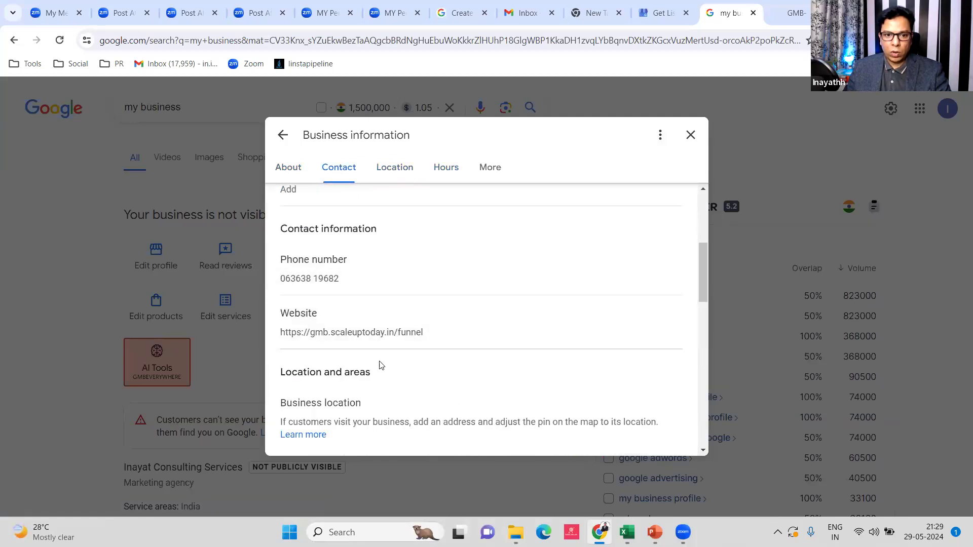
pyautogui.scroll(-2, 355, 299)
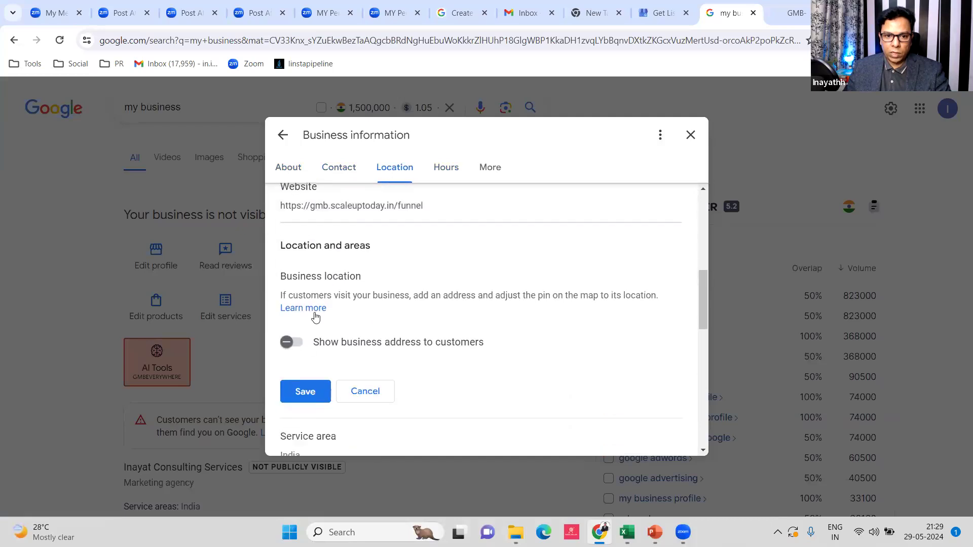
pyautogui.click(297, 343)
pyautogui.scroll(-1, 312, 342)
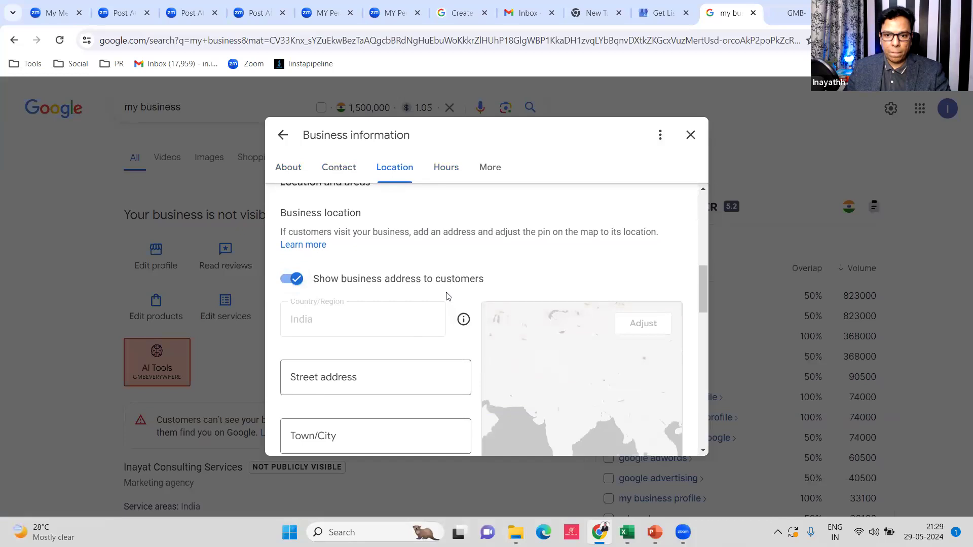
pyautogui.scroll(-3, 385, 287)
pyautogui.scroll(-2, 387, 288)
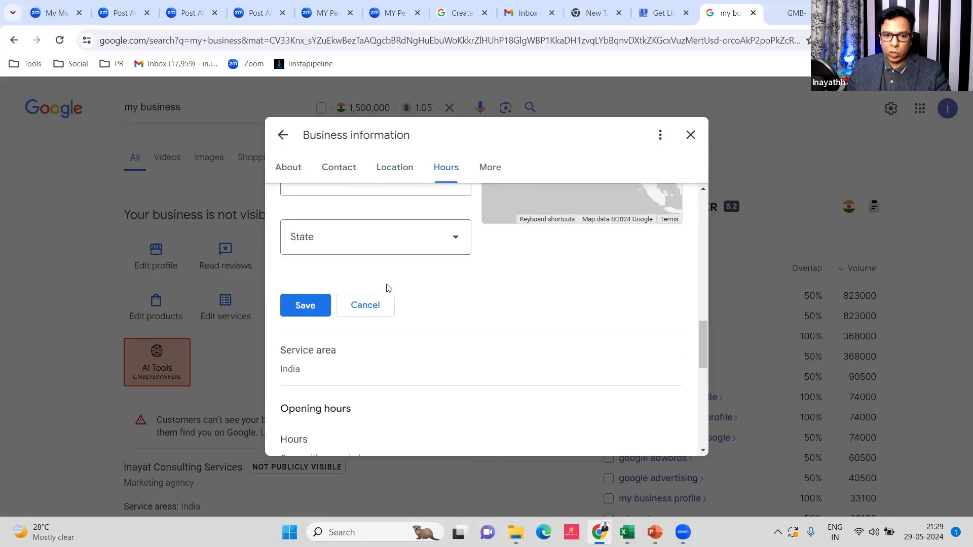
pyautogui.scroll(-1, 424, 321)
pyautogui.scroll(-1, 434, 289)
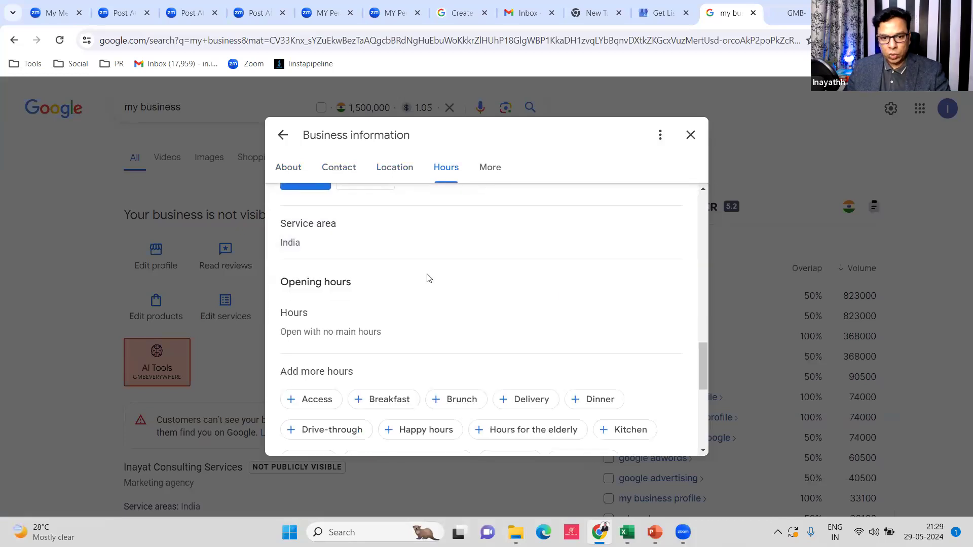
pyautogui.scroll(1, 428, 287)
pyautogui.scroll(-2, 428, 285)
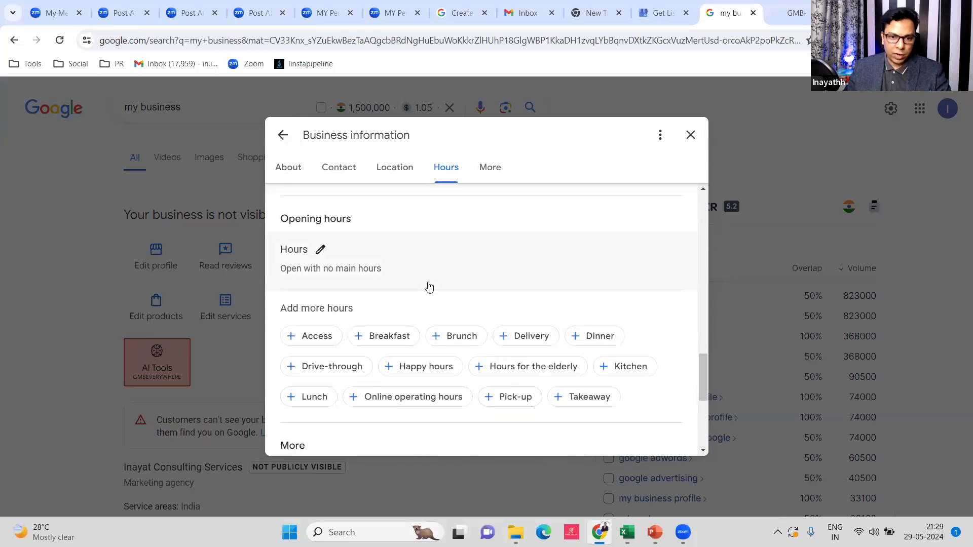
pyautogui.scroll(-1, 429, 287)
pyautogui.scroll(-3, 417, 310)
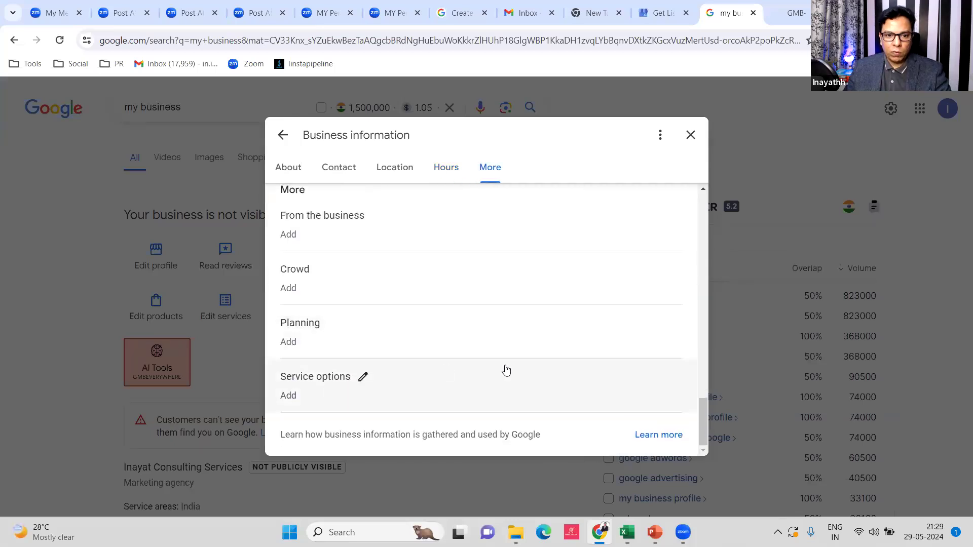
pyautogui.scroll(7, 552, 365)
pyautogui.scroll(4, 387, 237)
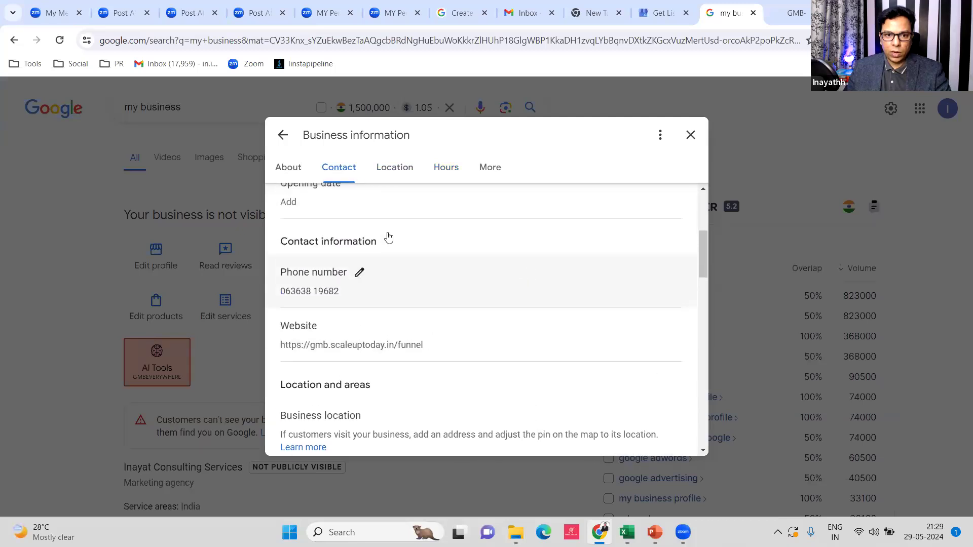
pyautogui.click(660, 136)
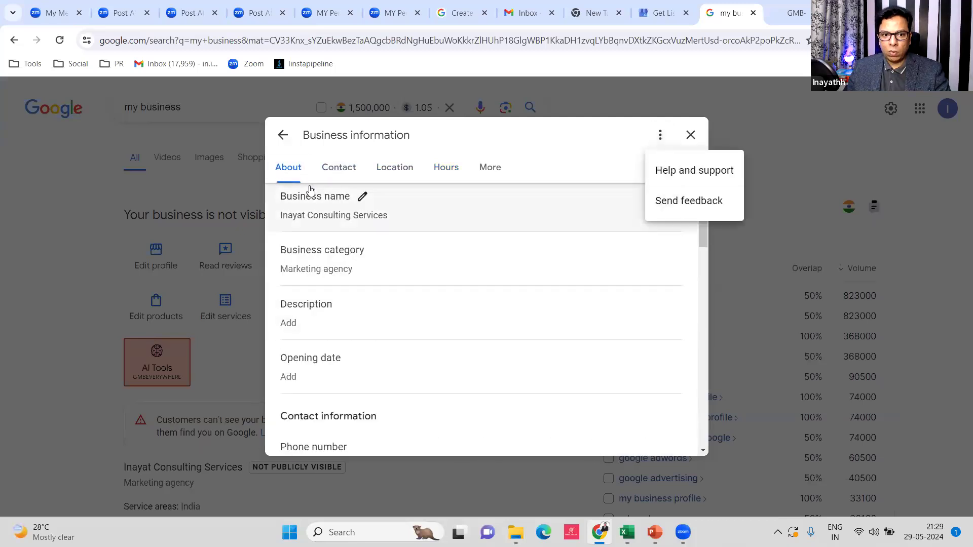
pyautogui.click(406, 175)
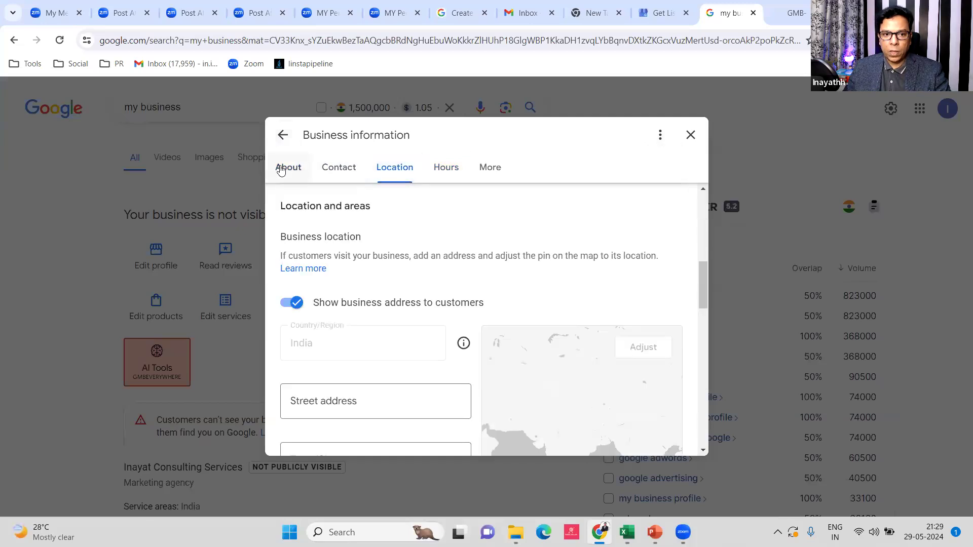
pyautogui.click(297, 172)
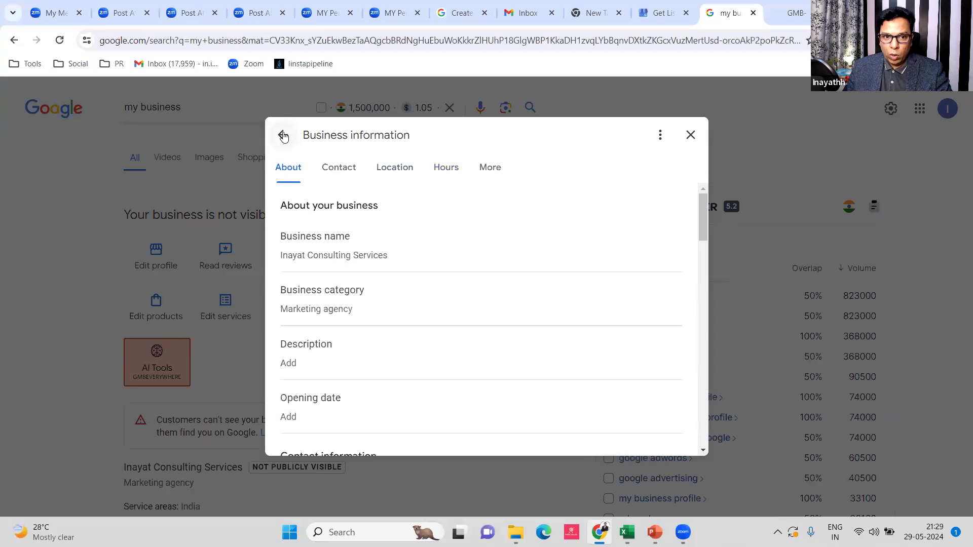
pyautogui.scroll(-2, 454, 292)
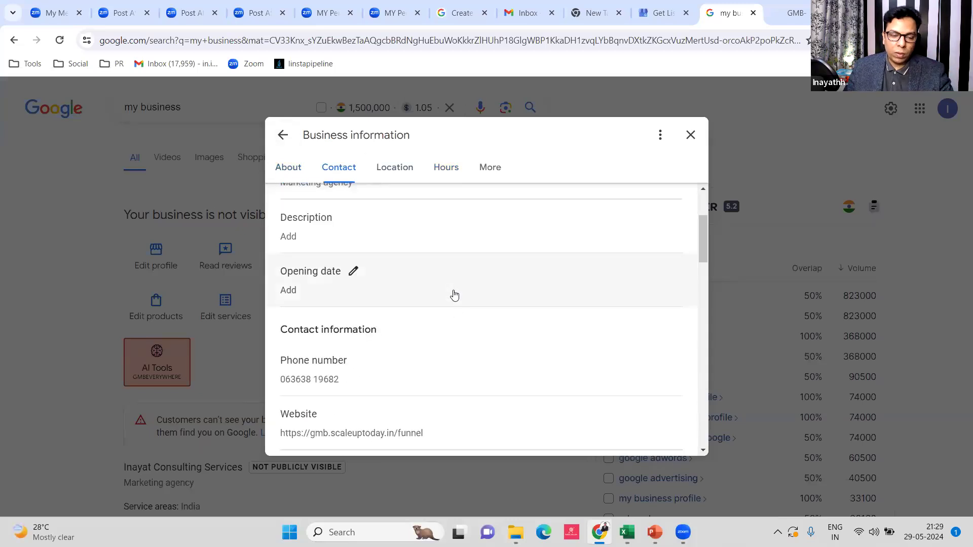
pyautogui.scroll(-2, 497, 319)
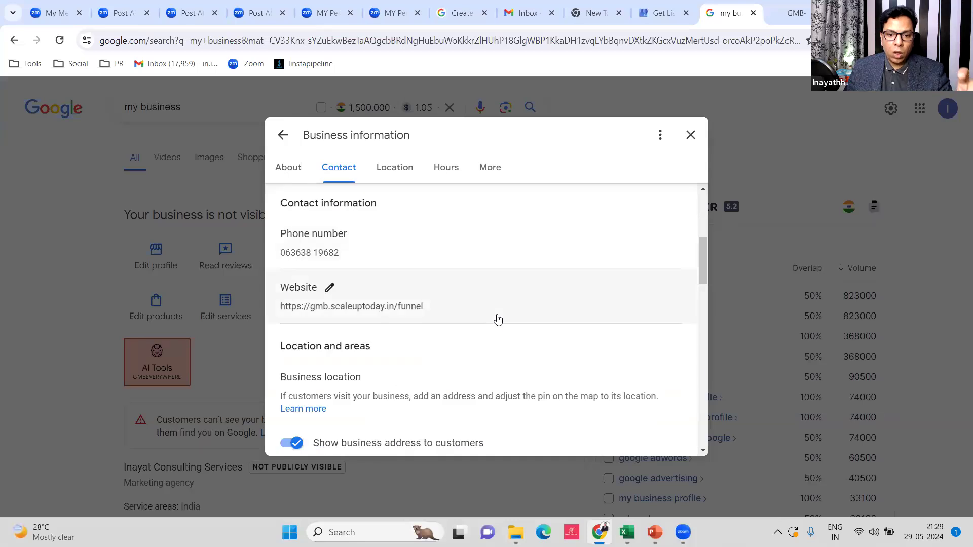
pyautogui.scroll(-2, 498, 319)
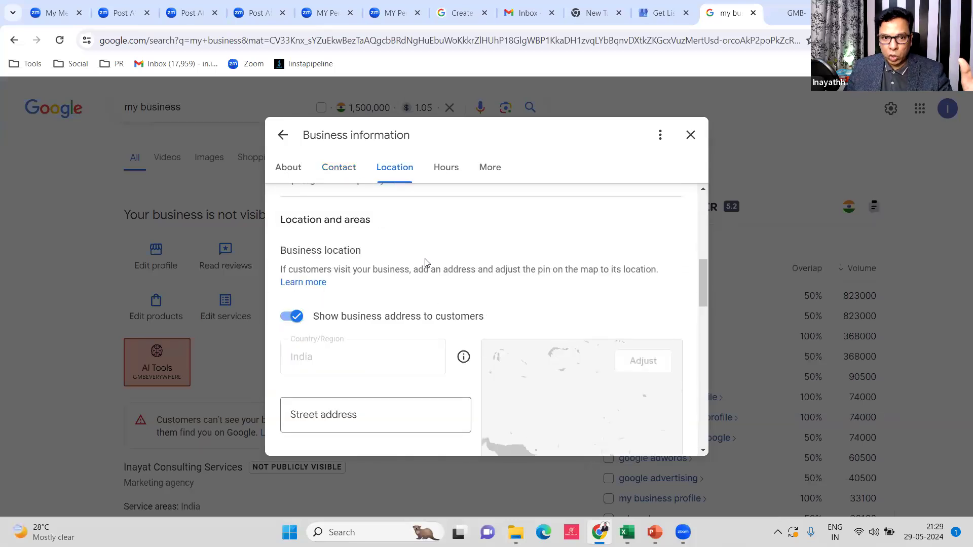
pyautogui.scroll(4, 433, 253)
pyautogui.click(694, 135)
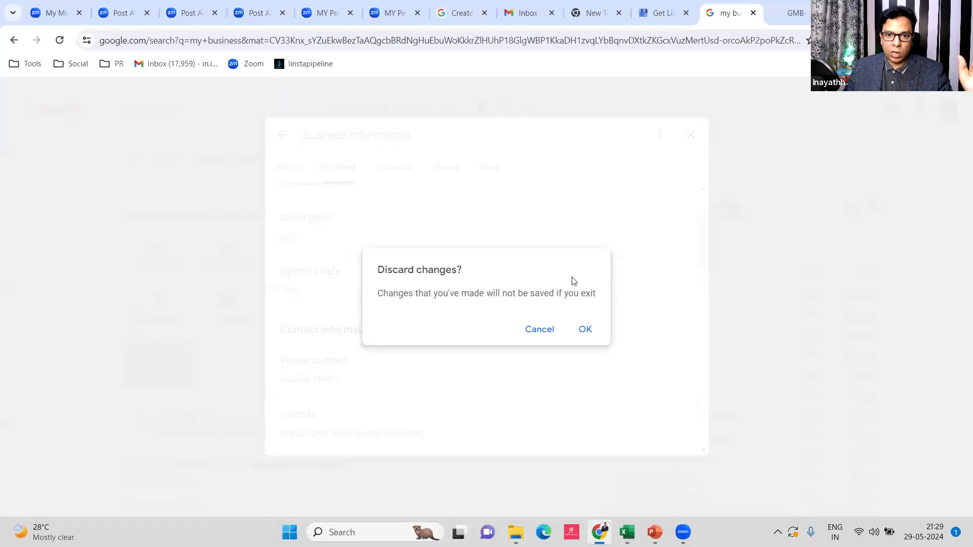
pyautogui.click(545, 333)
pyautogui.click(690, 134)
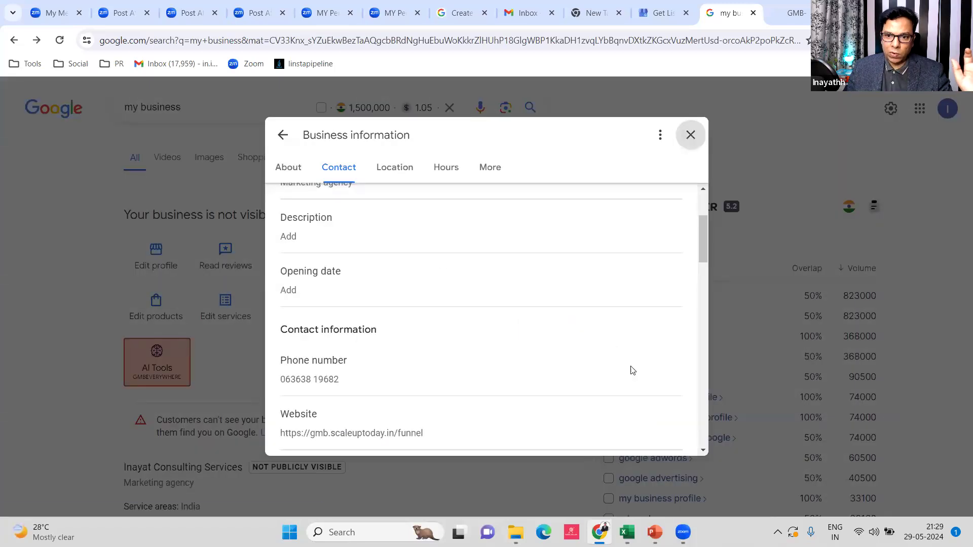
pyautogui.click(585, 329)
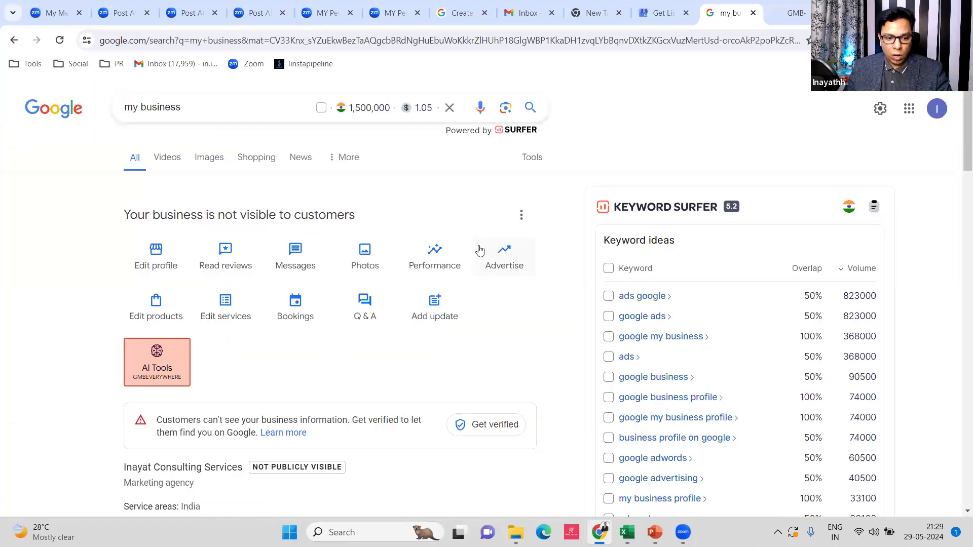
# Choose Add a new Business Profile from the profile's options menu
pyautogui.click(522, 216)
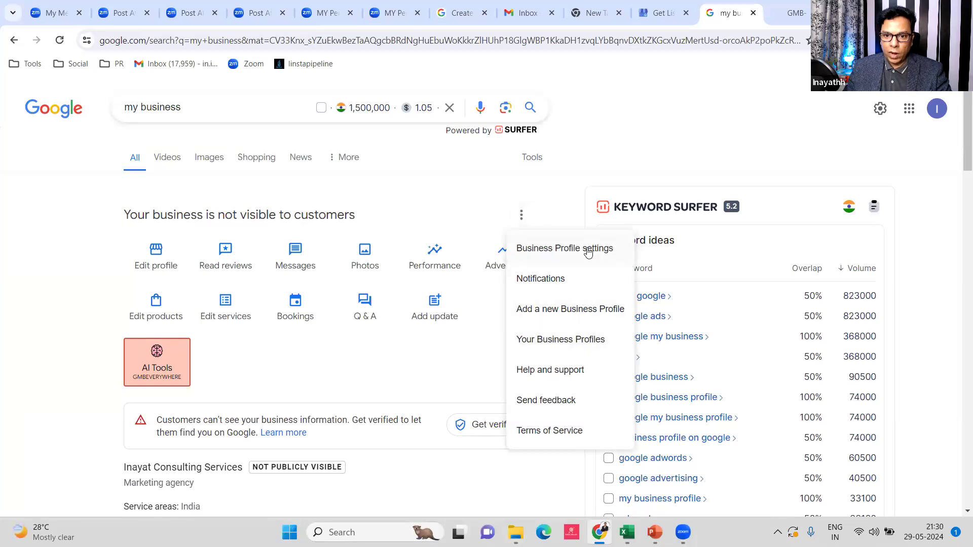
pyautogui.click(599, 315)
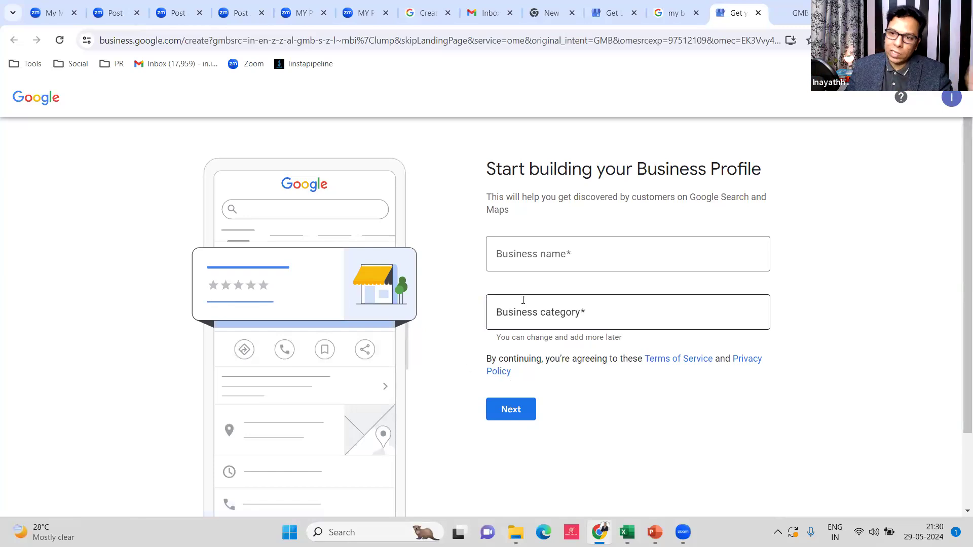
# Name the new business 'High Converting leads'
pyautogui.click(623, 261)
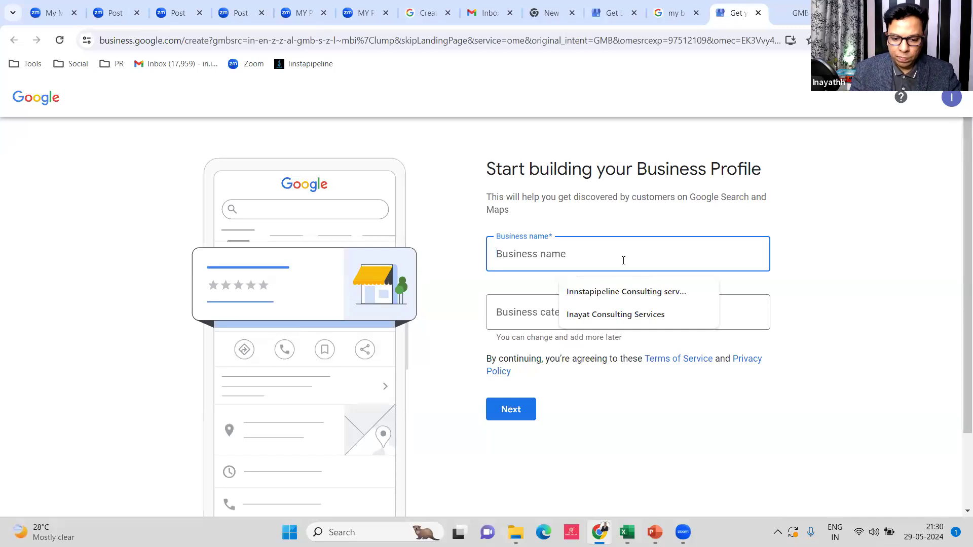
pyautogui.write('High')
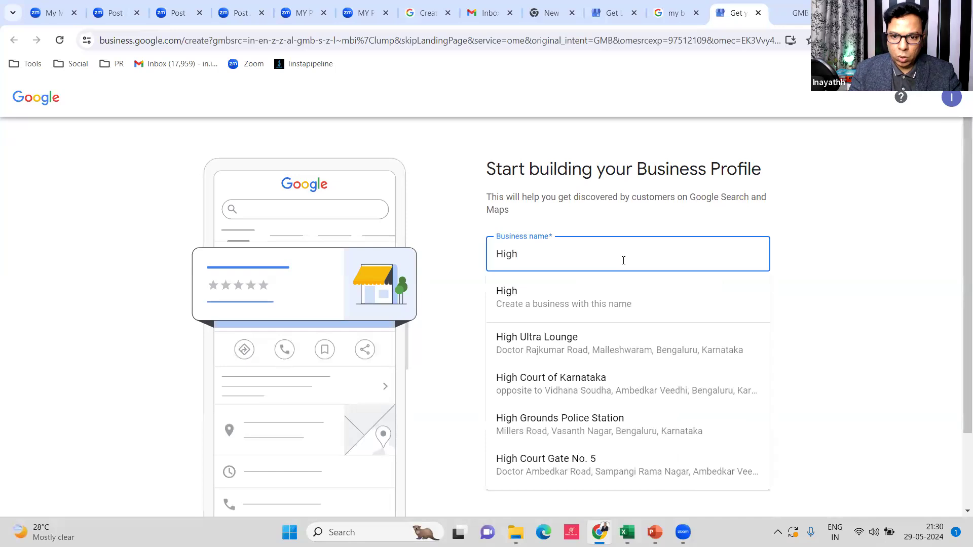
pyautogui.write(' Co')
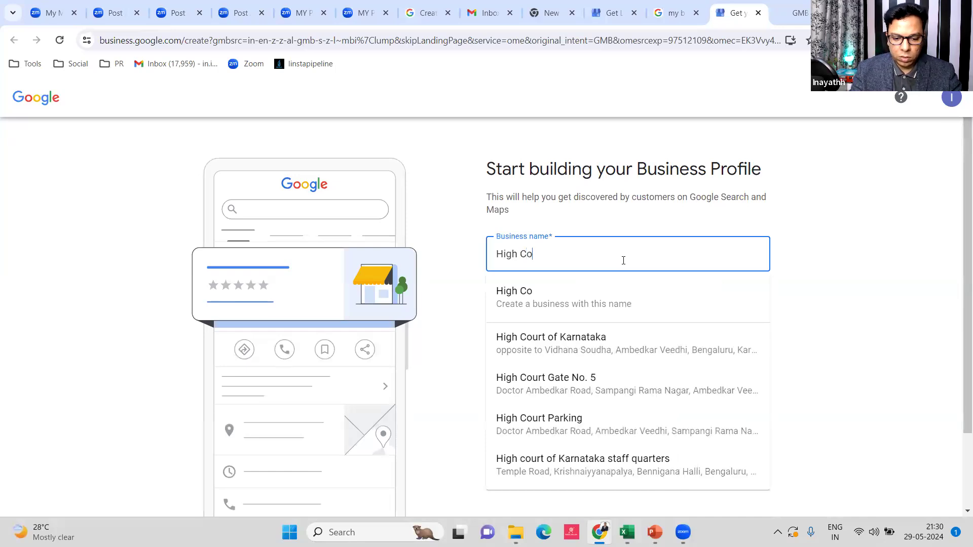
pyautogui.write('nverting ')
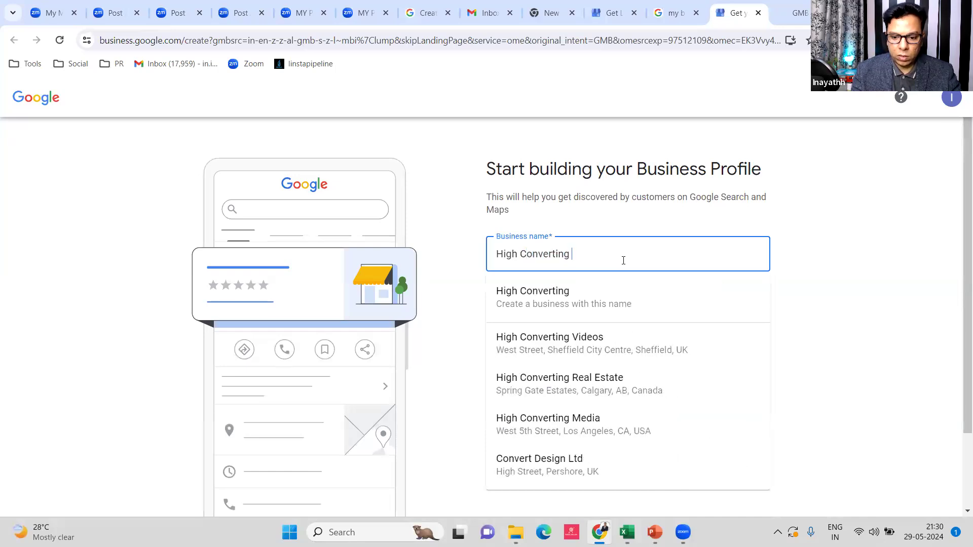
pyautogui.write('lead')
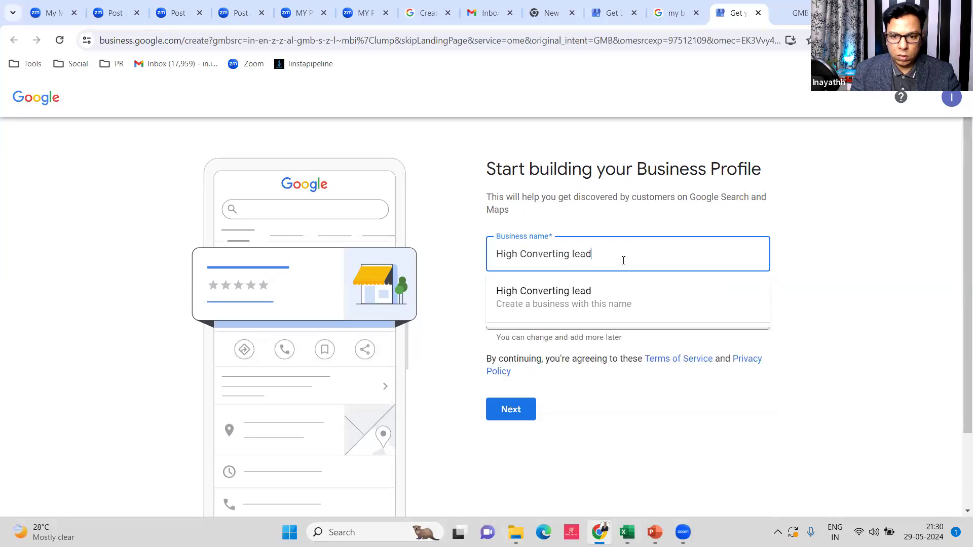
pyautogui.write('s')
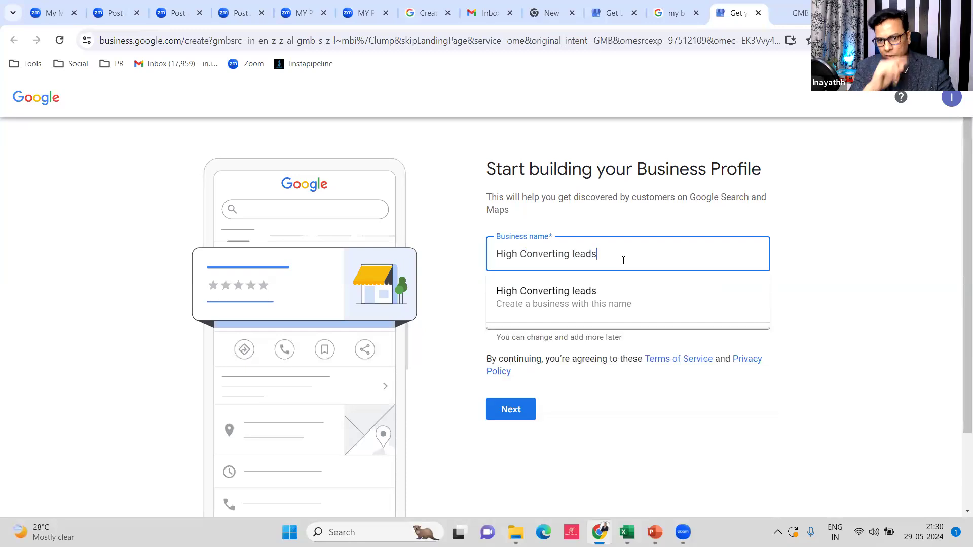
pyautogui.click(587, 296)
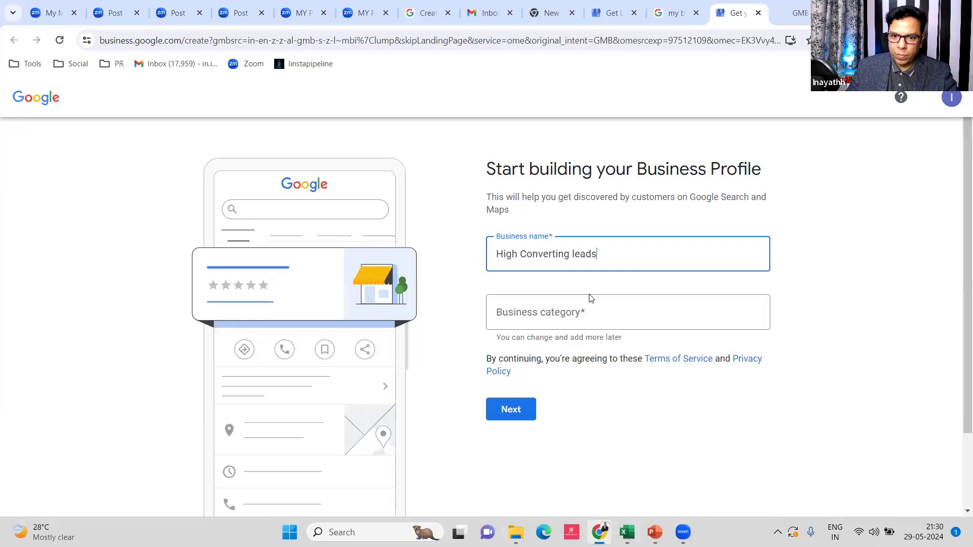
# Set the business category to Marketing agency and continue
pyautogui.click(612, 321)
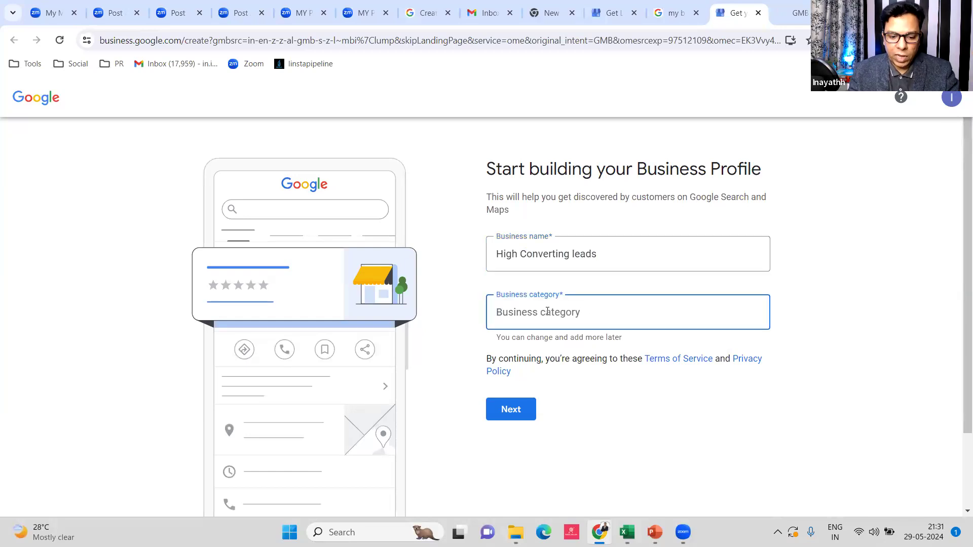
pyautogui.write('digi')
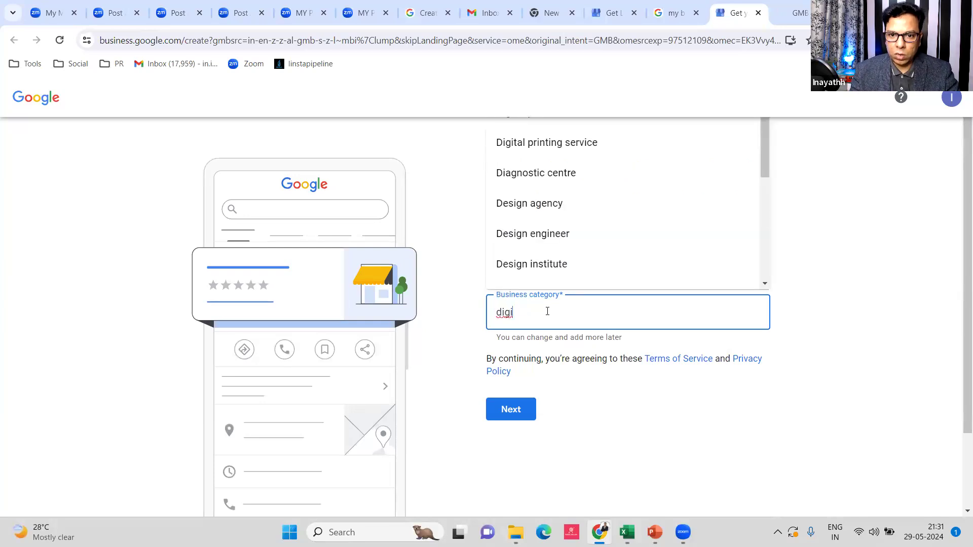
pyautogui.press('BackSpace')
pyautogui.press('BackSpace')
pyautogui.press('BackSpace')
pyautogui.press('BackSpace')
pyautogui.write('mark')
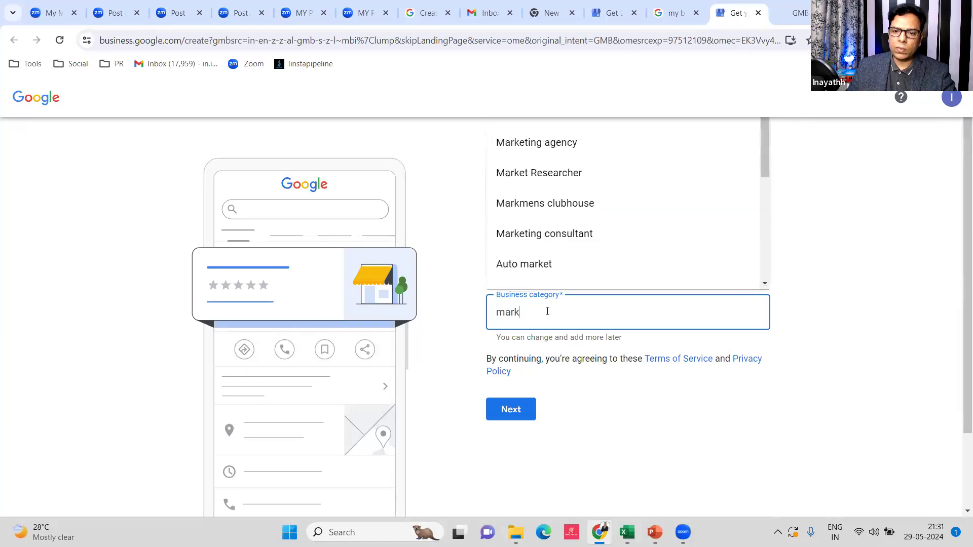
pyautogui.click(564, 147)
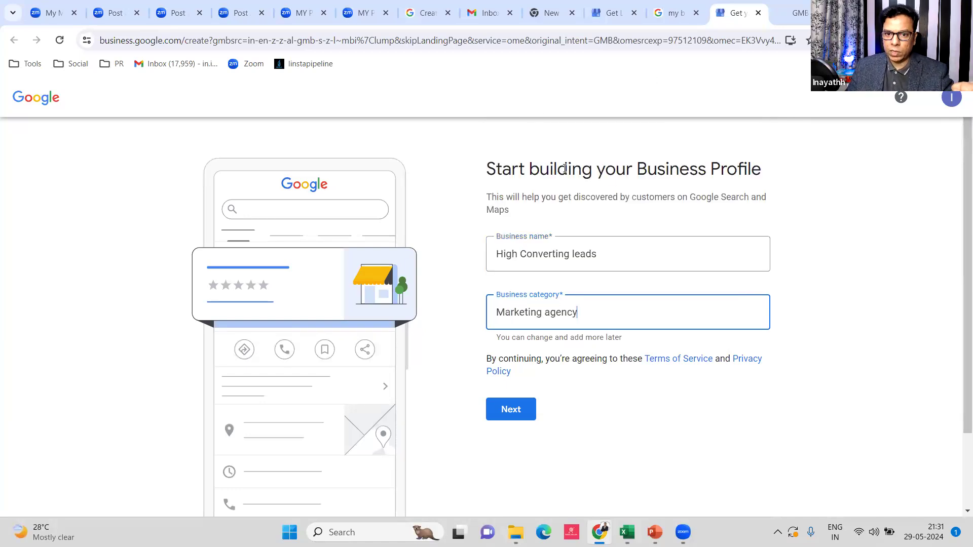
pyautogui.click(511, 413)
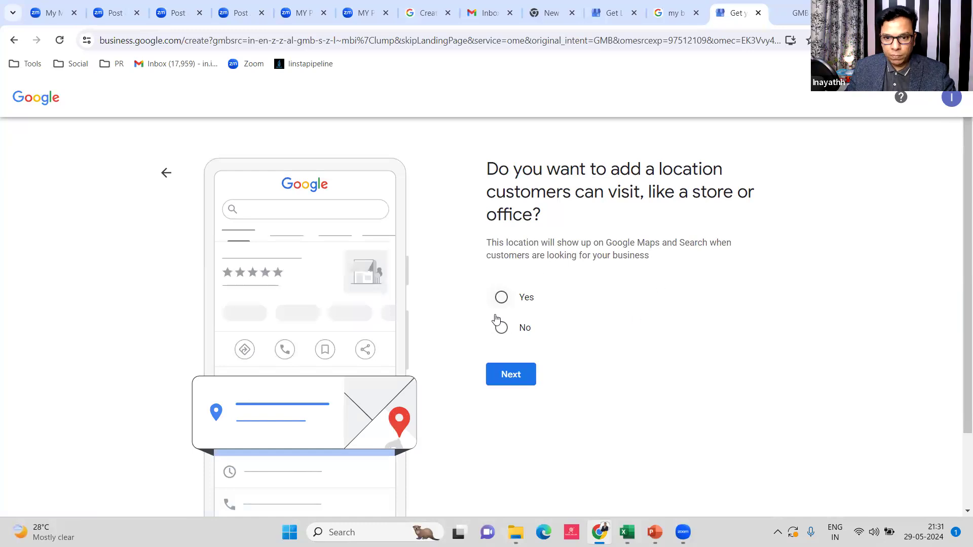
# Answer Yes to having a location customers can visit and continue
pyautogui.click(501, 299)
pyautogui.click(524, 386)
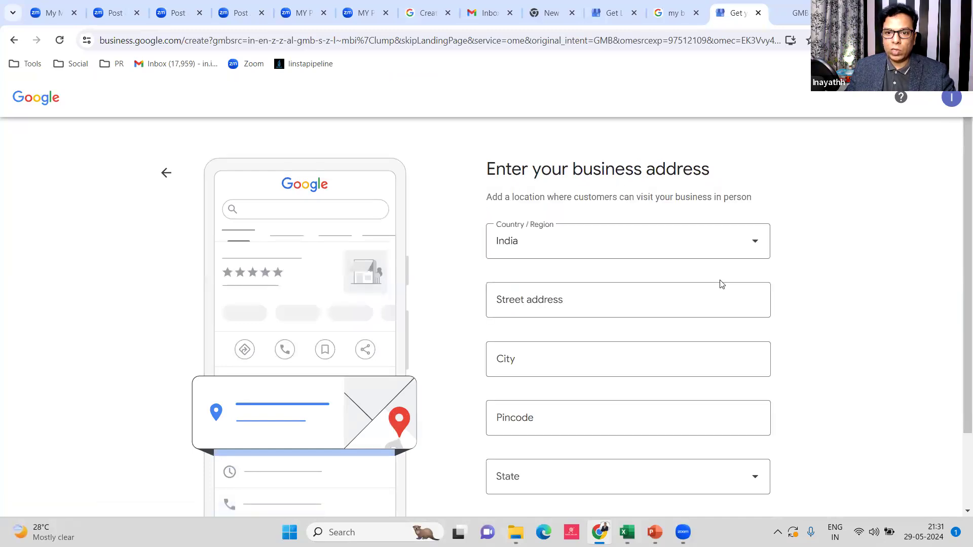
# Enter street '27th cross' and city 'Banaglore', retyping the misspelled city
pyautogui.scroll(-2, 631, 257)
pyautogui.scroll(1, 632, 257)
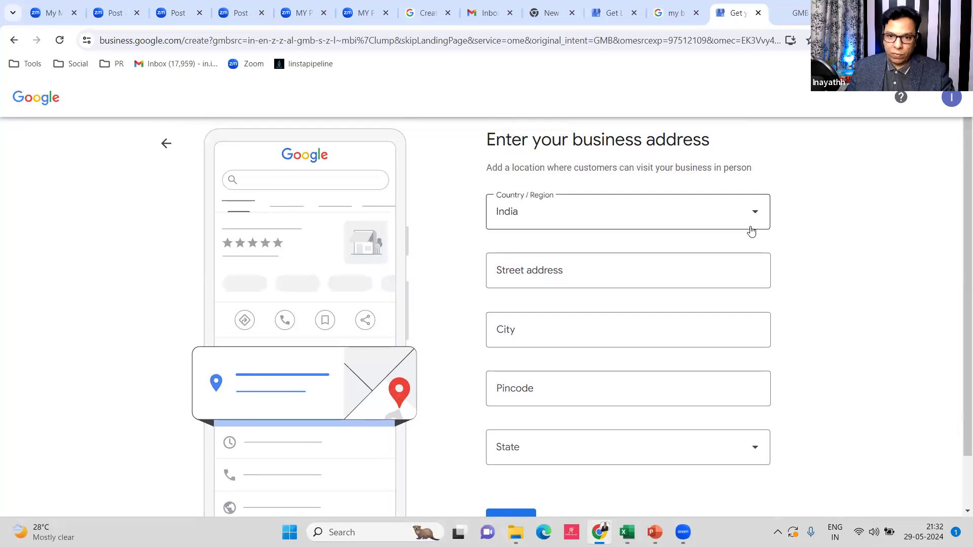
pyautogui.click(584, 273)
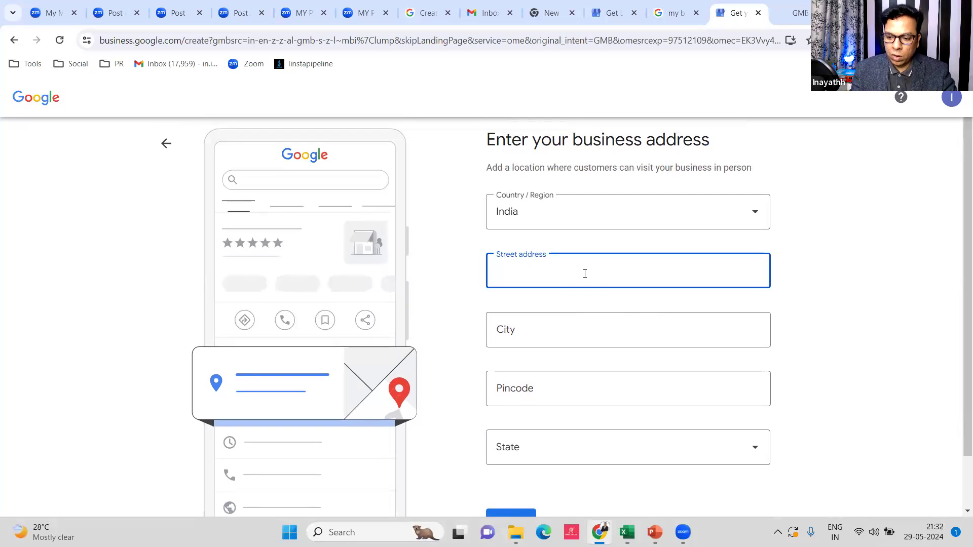
pyautogui.write('27th')
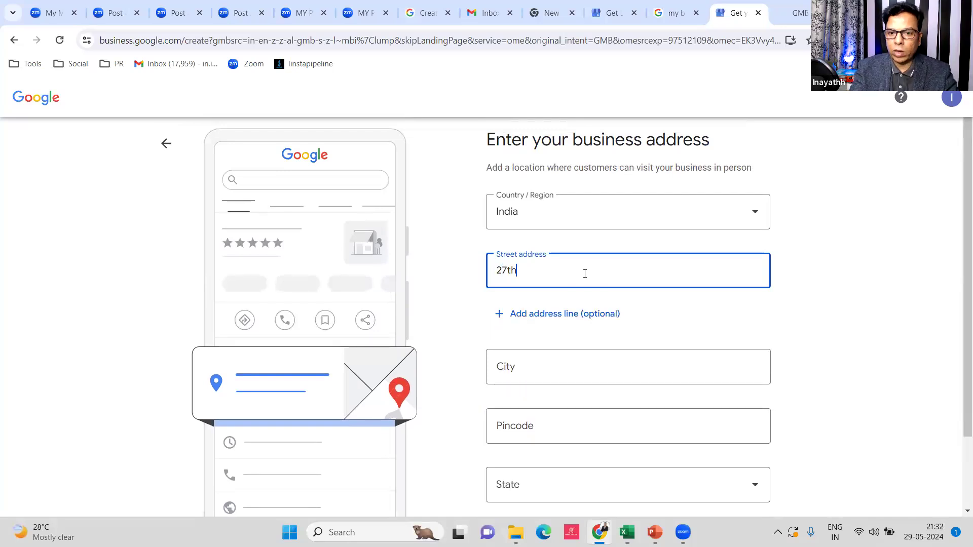
pyautogui.write(' cross')
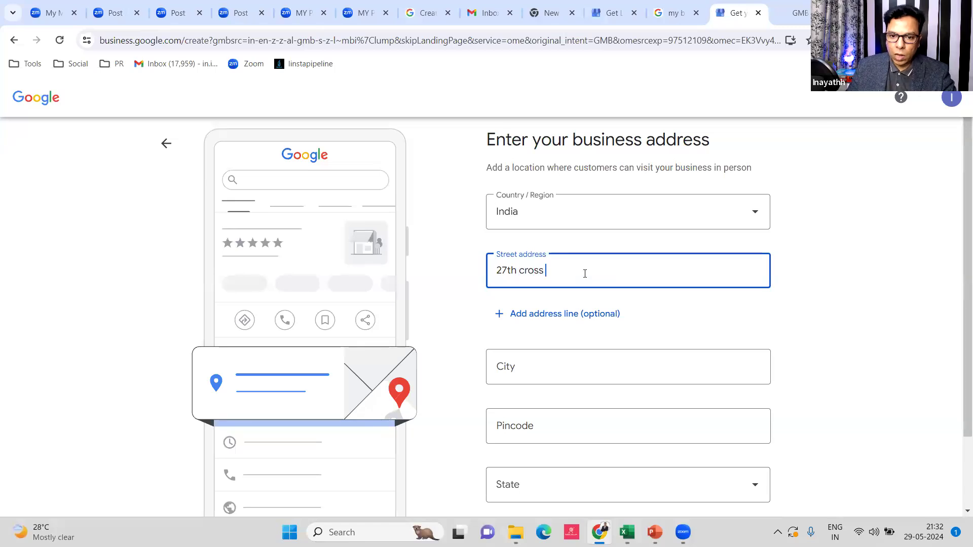
pyautogui.click(595, 379)
pyautogui.write('banagore')
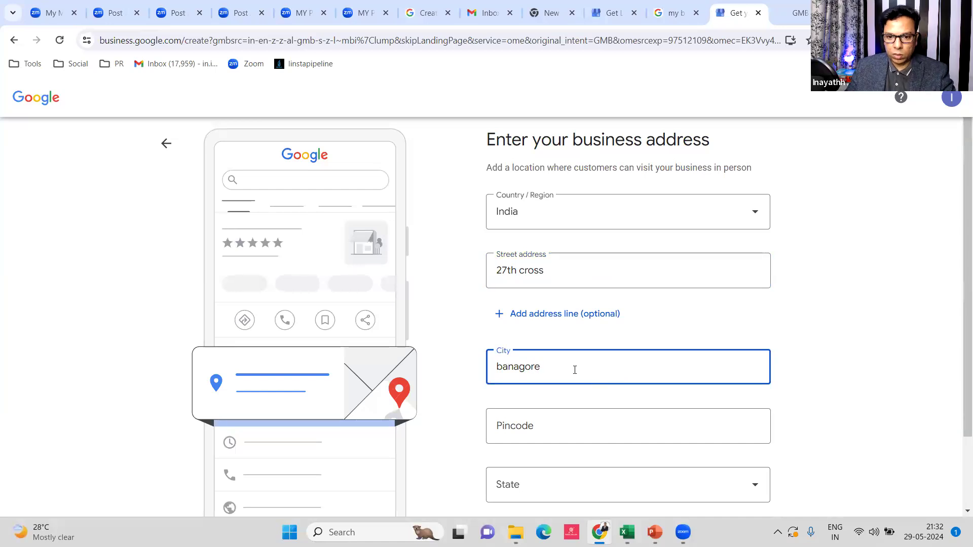
pyautogui.moveTo(575, 370); pyautogui.dragTo(470, 370)
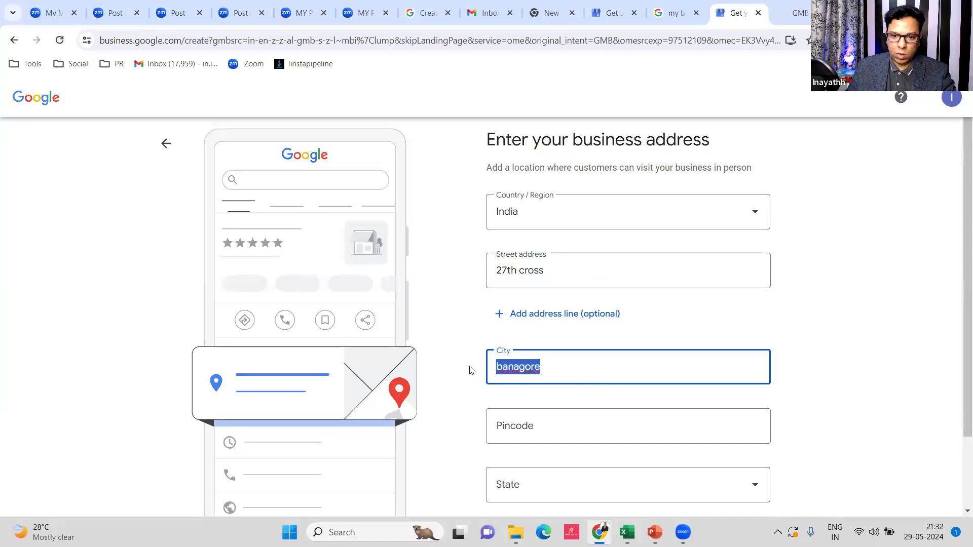
pyautogui.write('Banaglore')
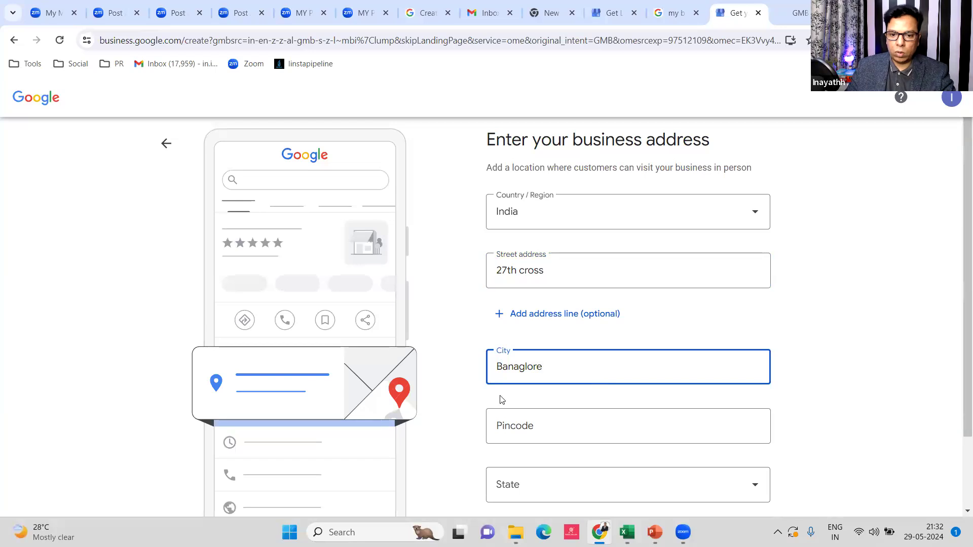
# Enter pincode 560032 and select Karnataka as the state
pyautogui.click(522, 420)
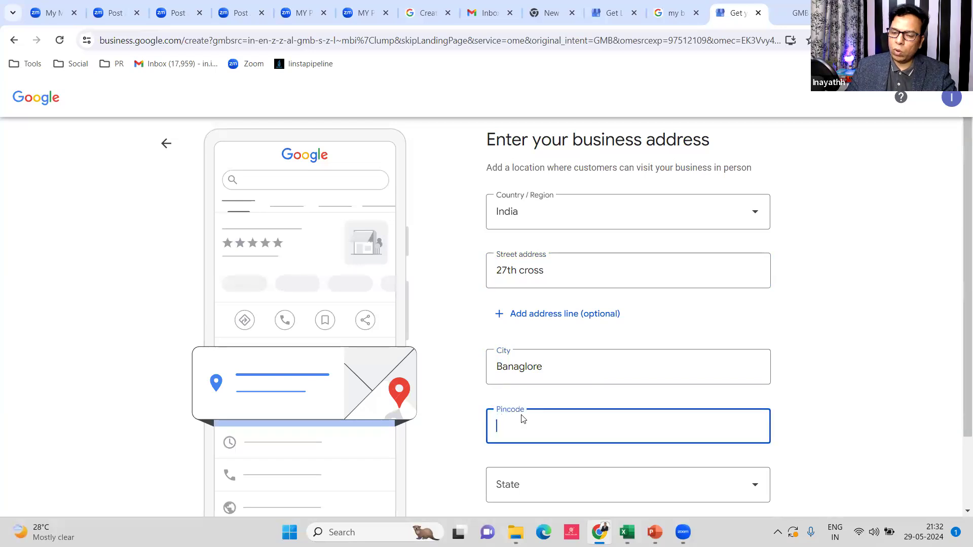
pyautogui.write('560032')
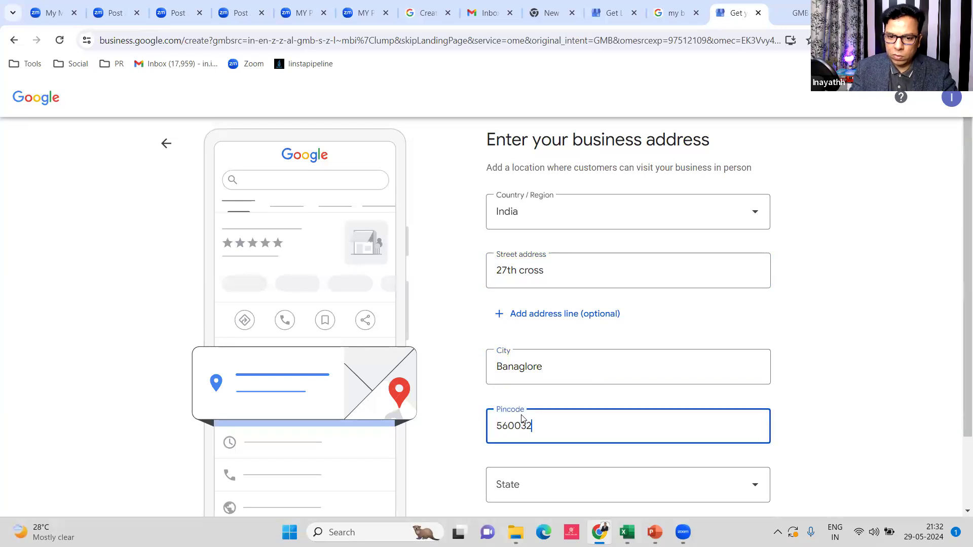
pyautogui.scroll(-2, 522, 436)
pyautogui.click(539, 393)
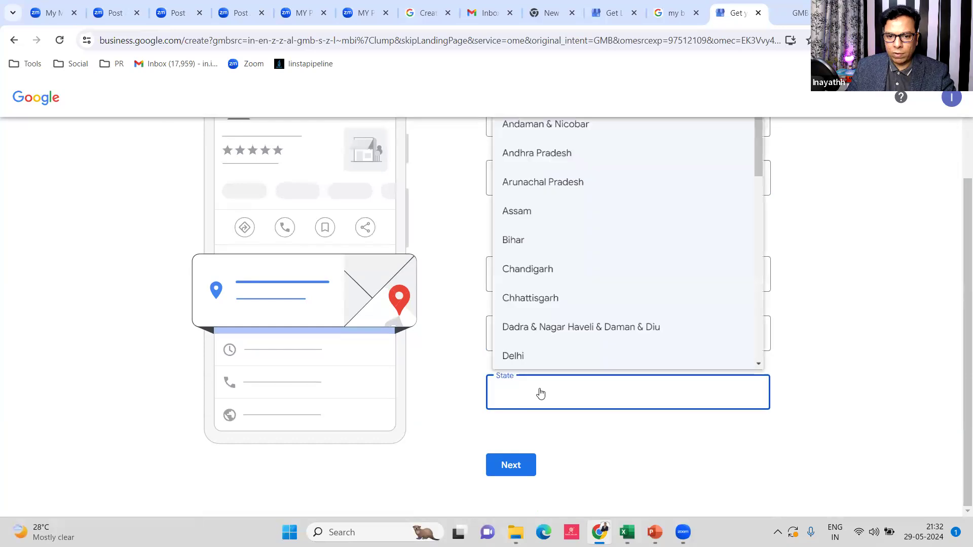
pyautogui.press('k')
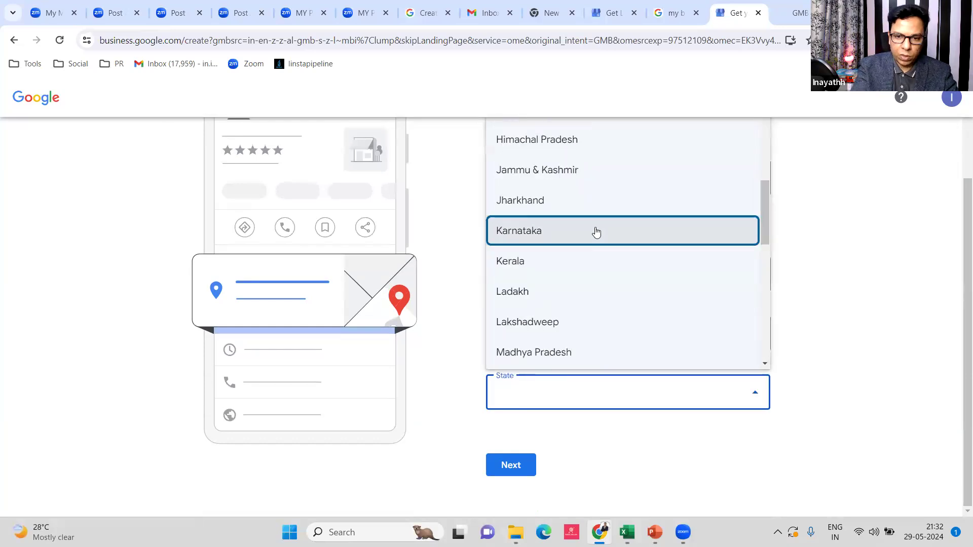
pyautogui.click(595, 231)
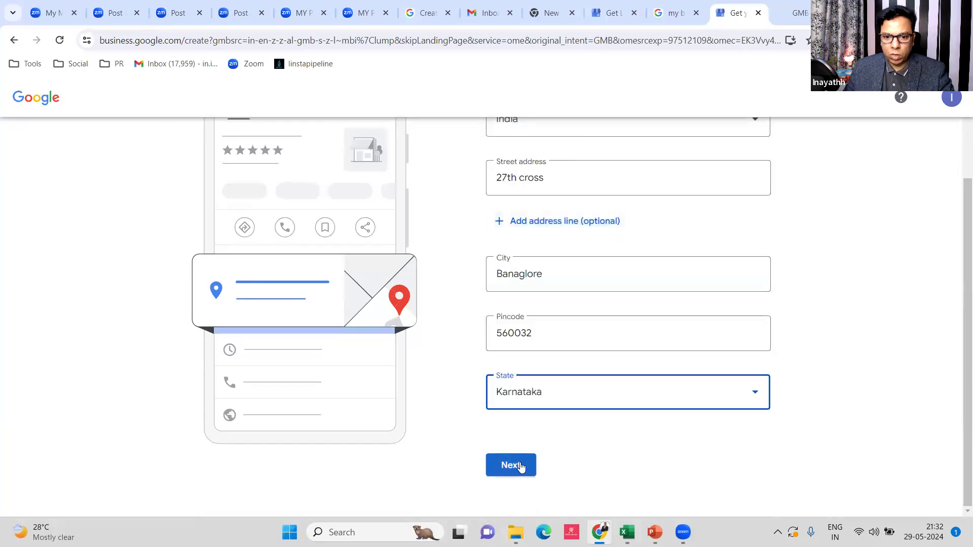
pyautogui.click(596, 460)
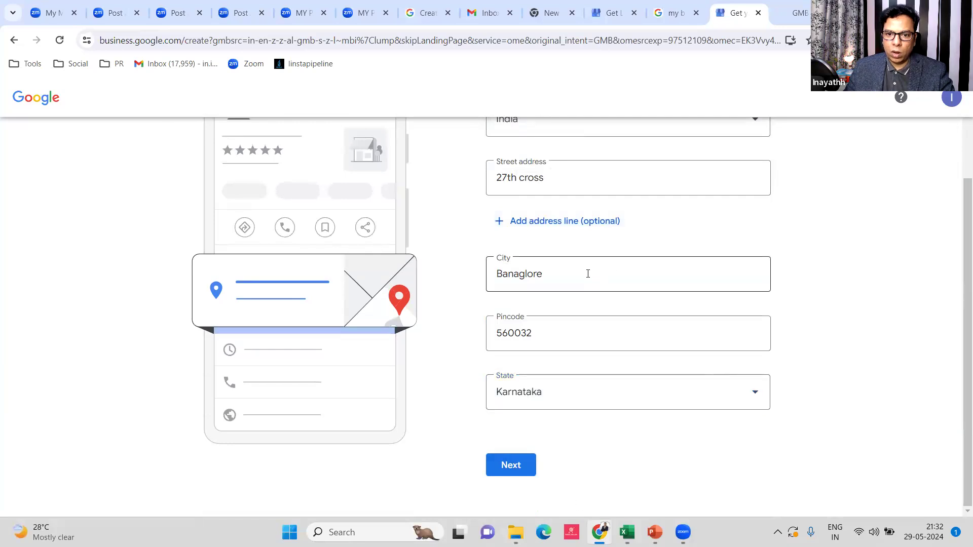
pyautogui.scroll(2, 558, 218)
pyautogui.scroll(-2, 573, 304)
# Submit the address, zoom the page in, and unlock the map marker with Adjust
pyautogui.click(511, 465)
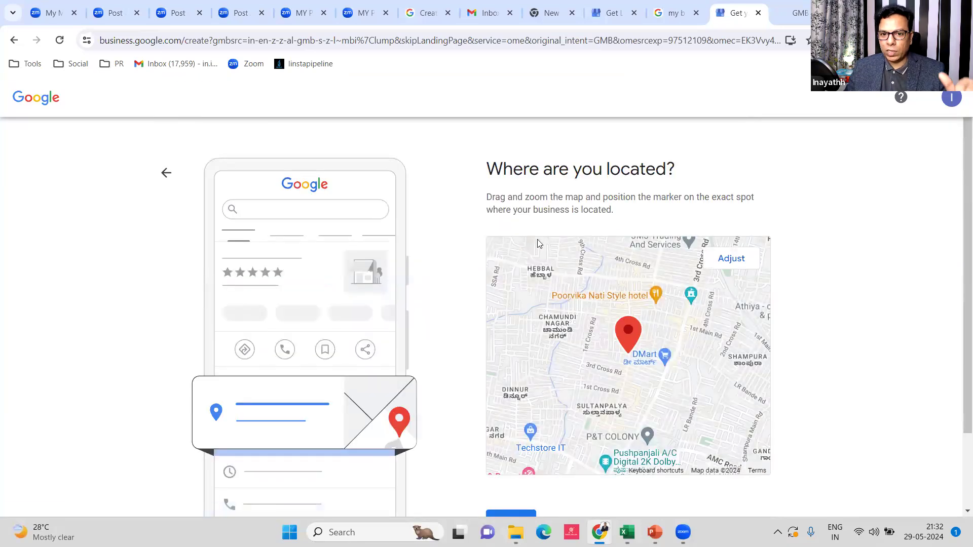
pyautogui.scroll(-2, 573, 243)
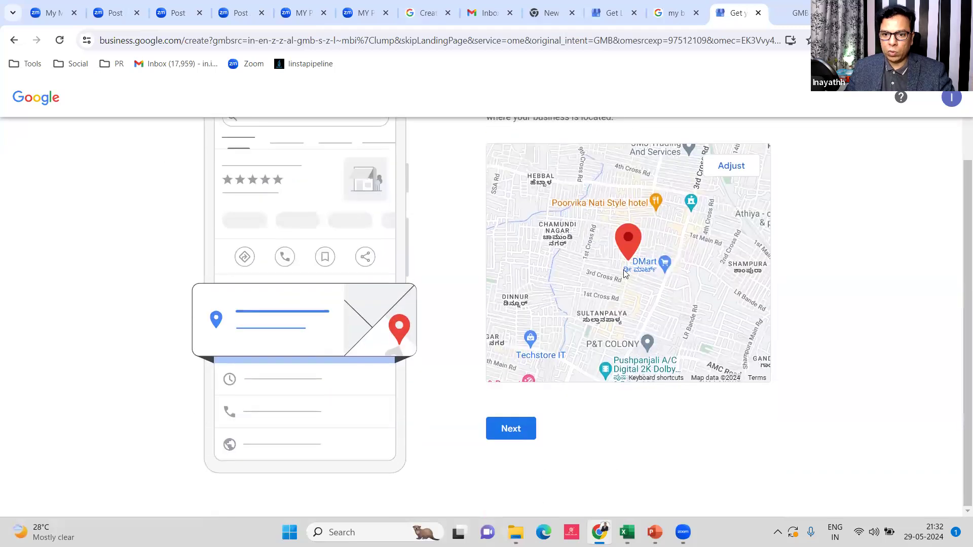
pyautogui.hotkey('ctrl', '+')
pyautogui.hotkey('ctrl', '+')
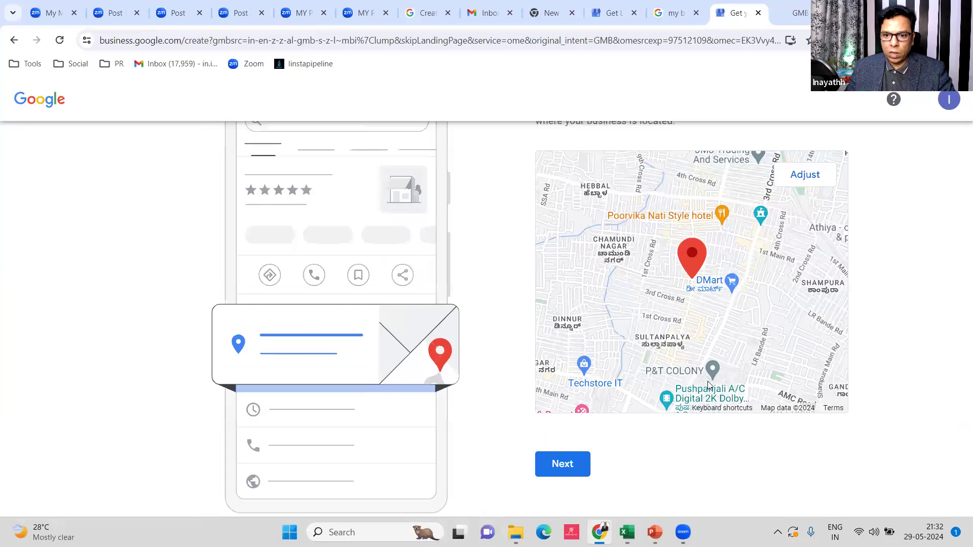
pyautogui.hotkey('ctrl', '+')
pyautogui.hotkey('ctrl', '+')
pyautogui.scroll(-3, 669, 254)
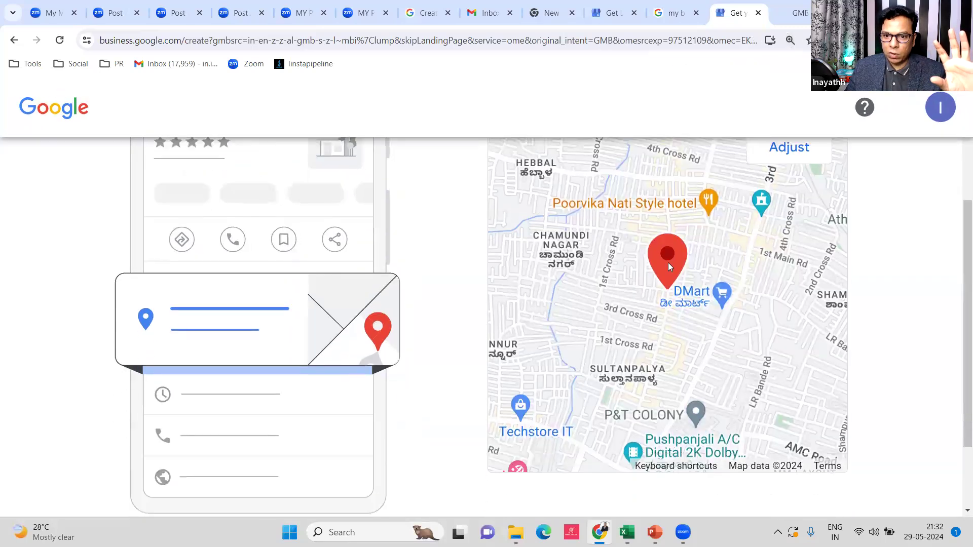
pyautogui.scroll(-1, 671, 233)
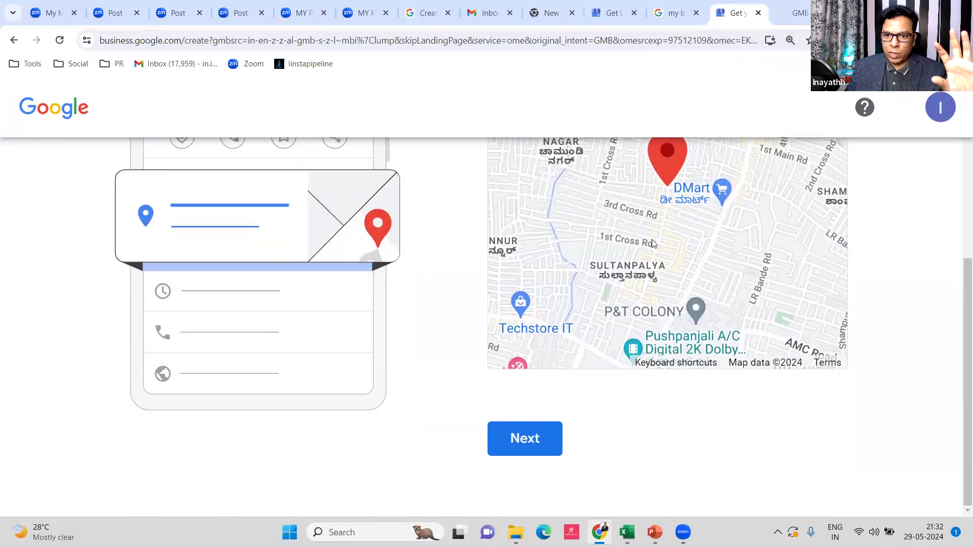
pyautogui.scroll(3, 655, 243)
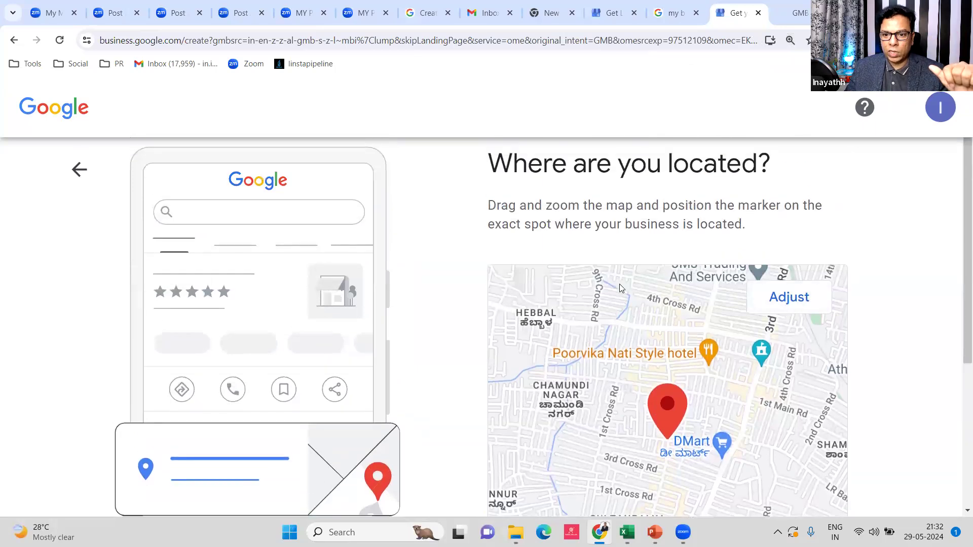
pyautogui.scroll(-2, 622, 288)
pyautogui.scroll(-2, 654, 290)
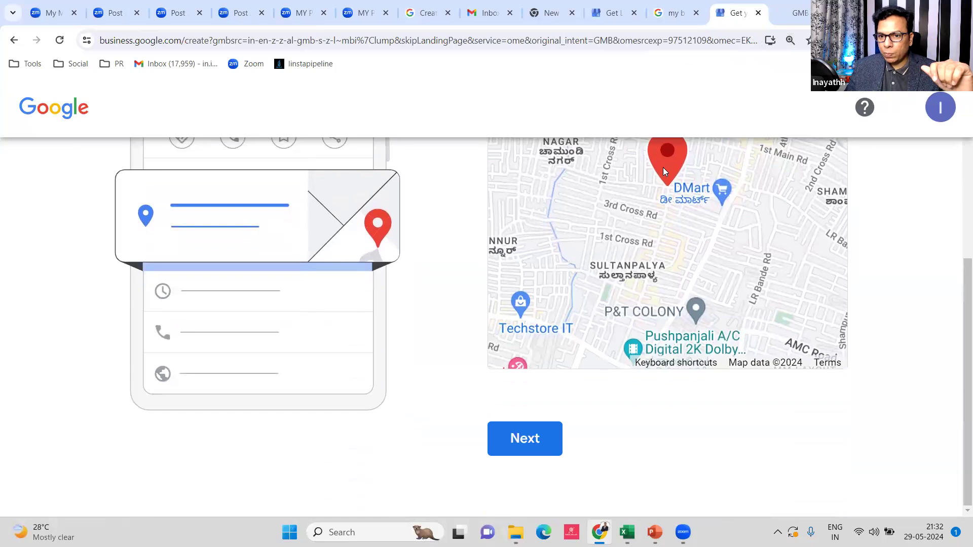
pyautogui.scroll(4, 778, 266)
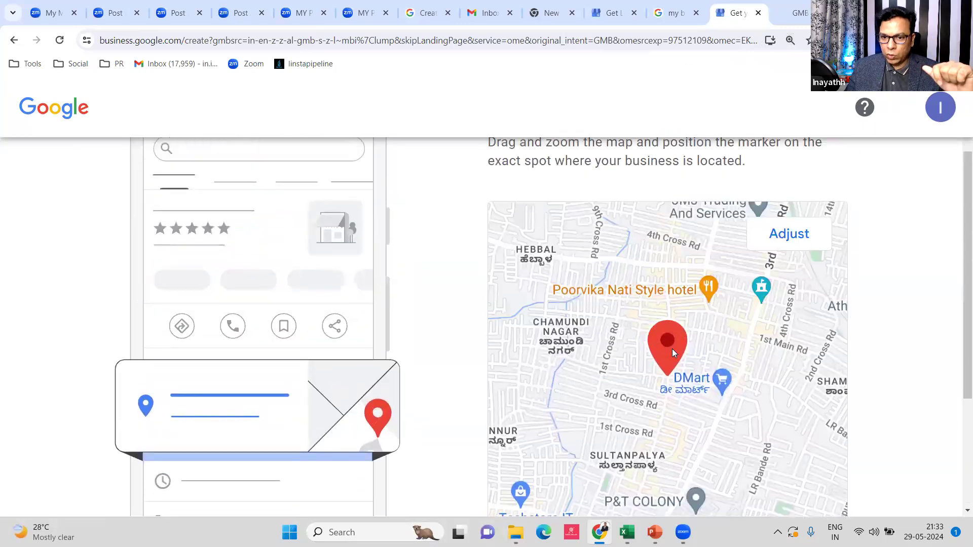
pyautogui.click(791, 238)
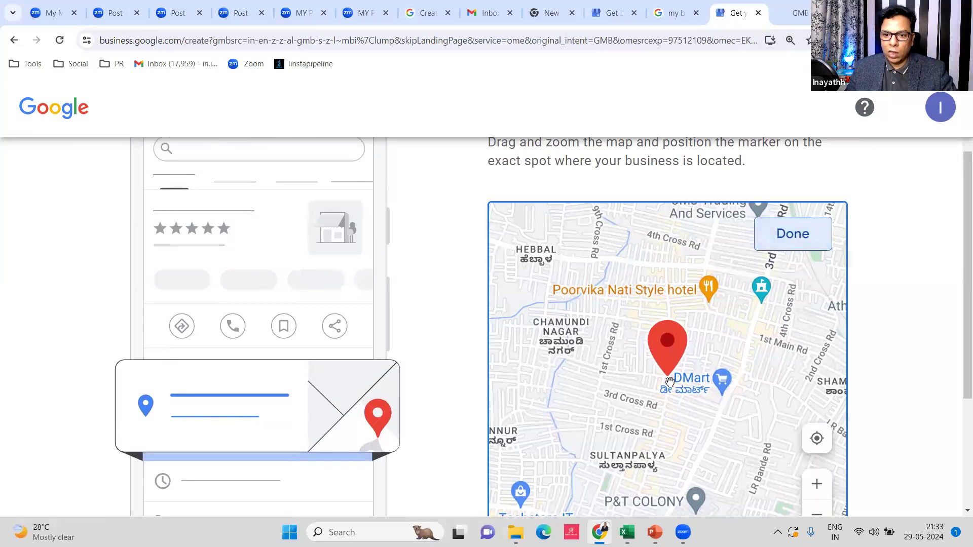
# Pan and zoom the map to pin the marker near Sultanpalya Main Rd, then confirm it
pyautogui.moveTo(669, 360); pyautogui.dragTo(668, 370)
pyautogui.scroll(3, 669, 380)
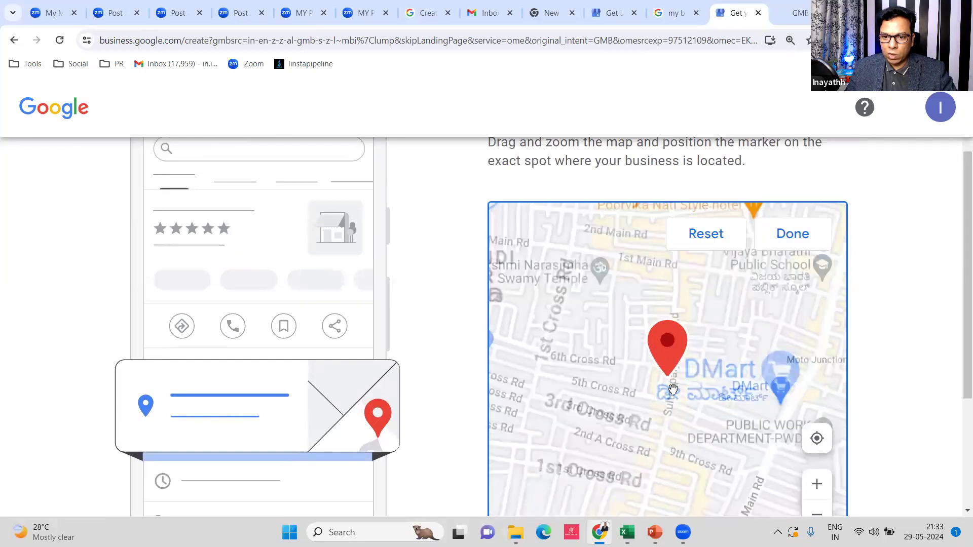
pyautogui.scroll(2, 671, 383)
pyautogui.scroll(-1, 666, 370)
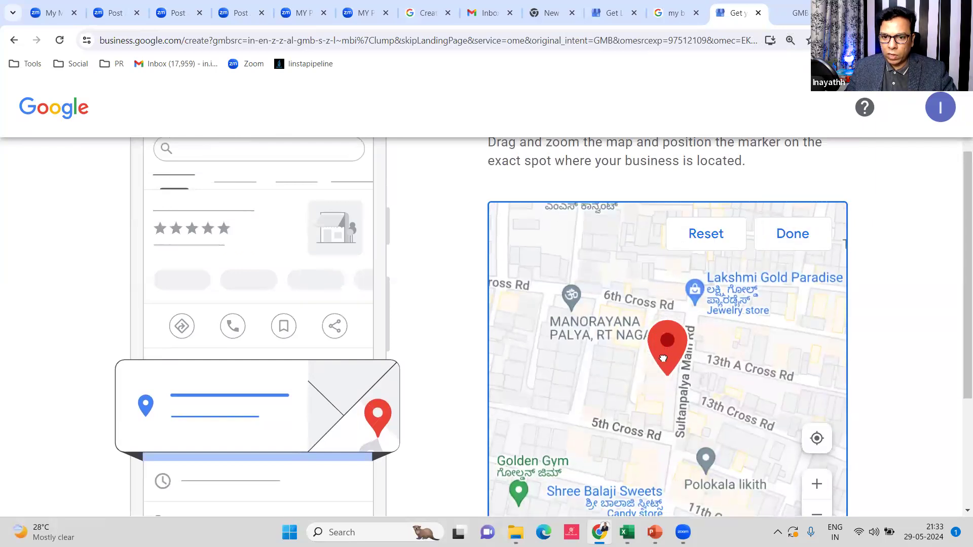
pyautogui.scroll(2, 663, 358)
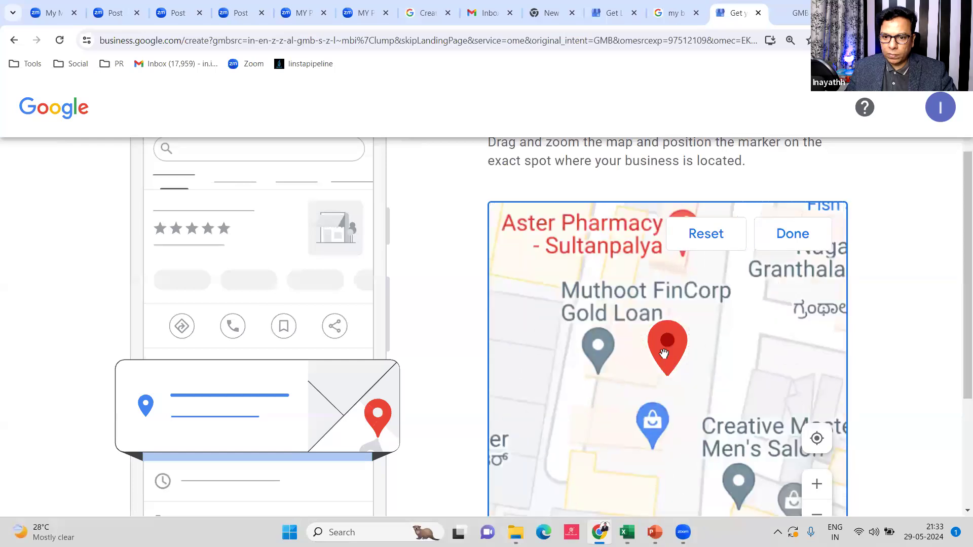
pyautogui.scroll(-1, 663, 353)
pyautogui.moveTo(661, 355); pyautogui.dragTo(675, 357)
pyautogui.scroll(3, 675, 356)
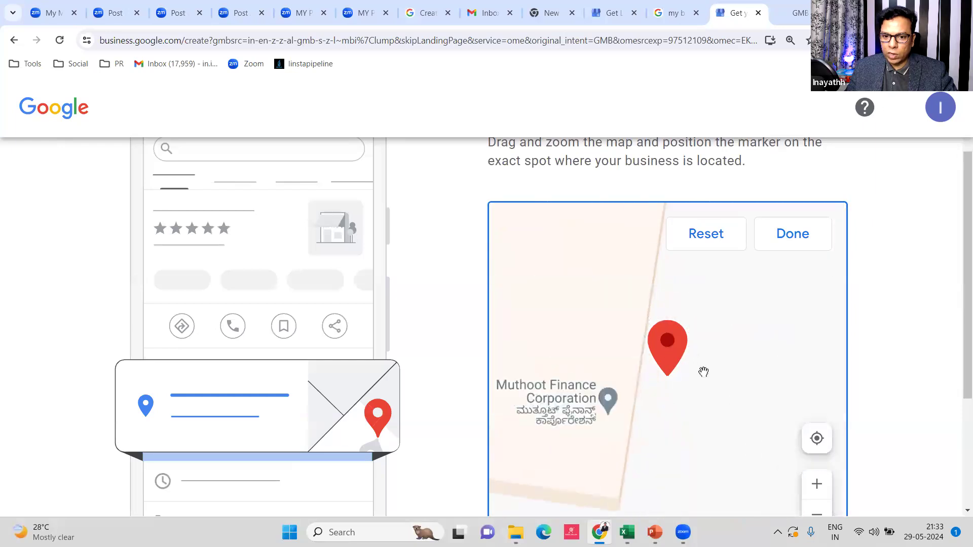
pyautogui.moveTo(710, 365)
pyautogui.mouseDown()
pyautogui.moveTo(728, 341)
pyautogui.moveTo(721, 316)
pyautogui.moveTo(703, 345)
pyautogui.moveTo(671, 345)
pyautogui.mouseUp()
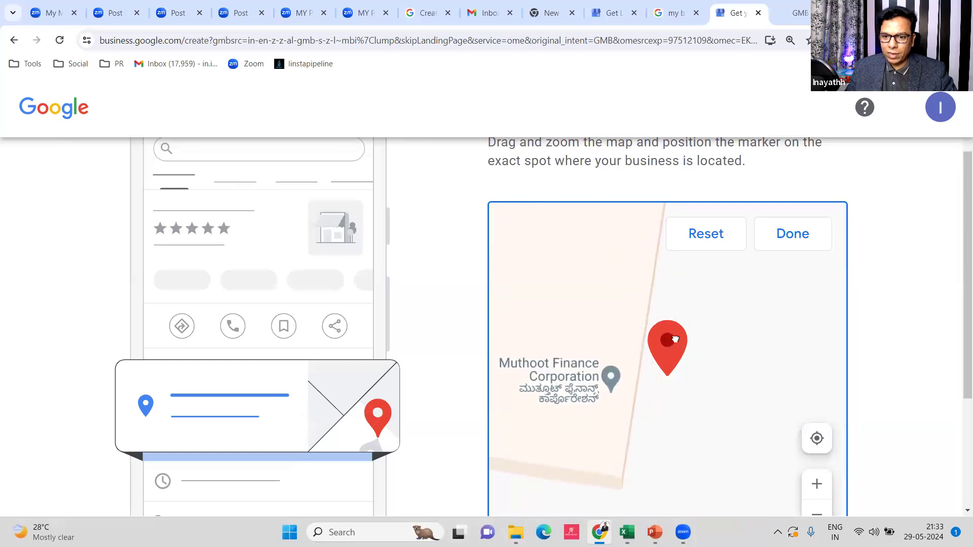
pyautogui.scroll(-1, 672, 376)
pyautogui.scroll(-3, 672, 375)
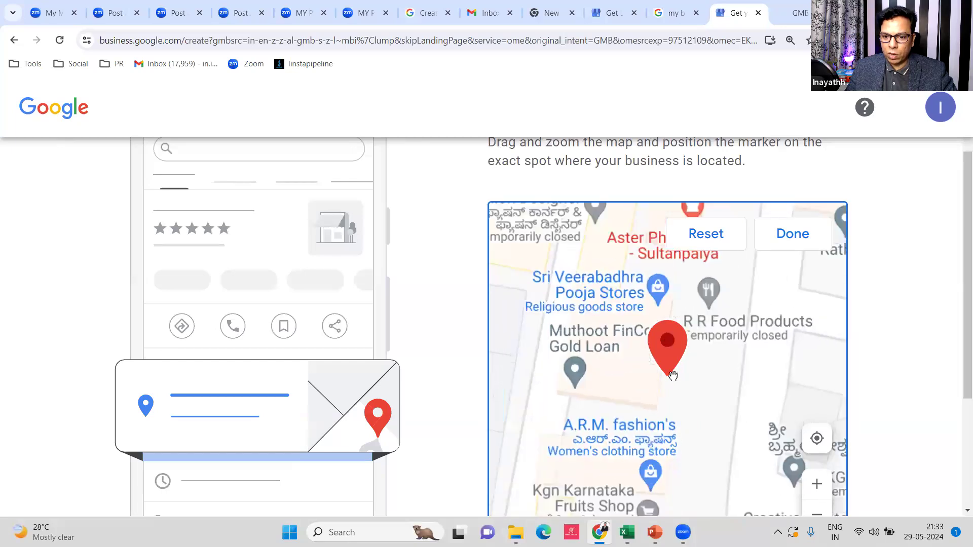
pyautogui.scroll(-2, 672, 355)
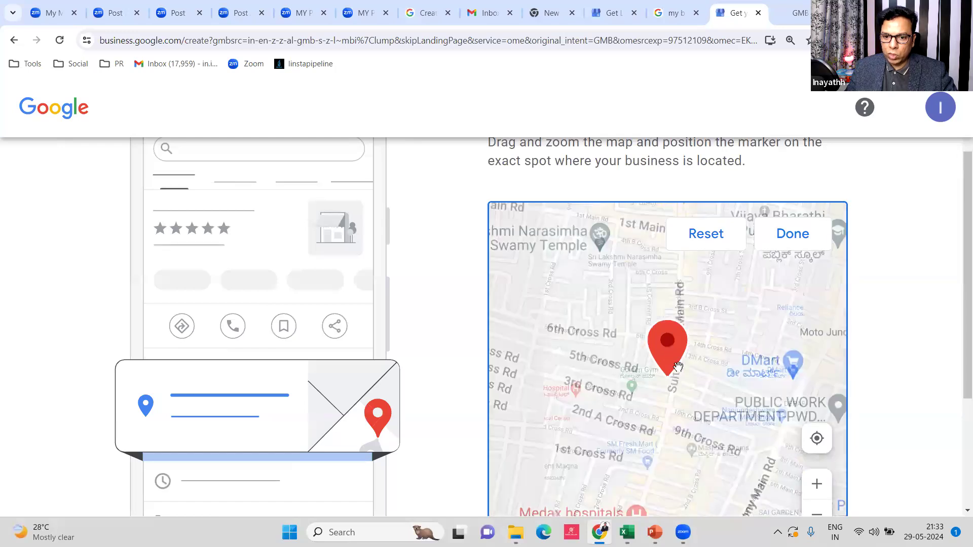
pyautogui.scroll(2, 680, 427)
pyautogui.click(793, 235)
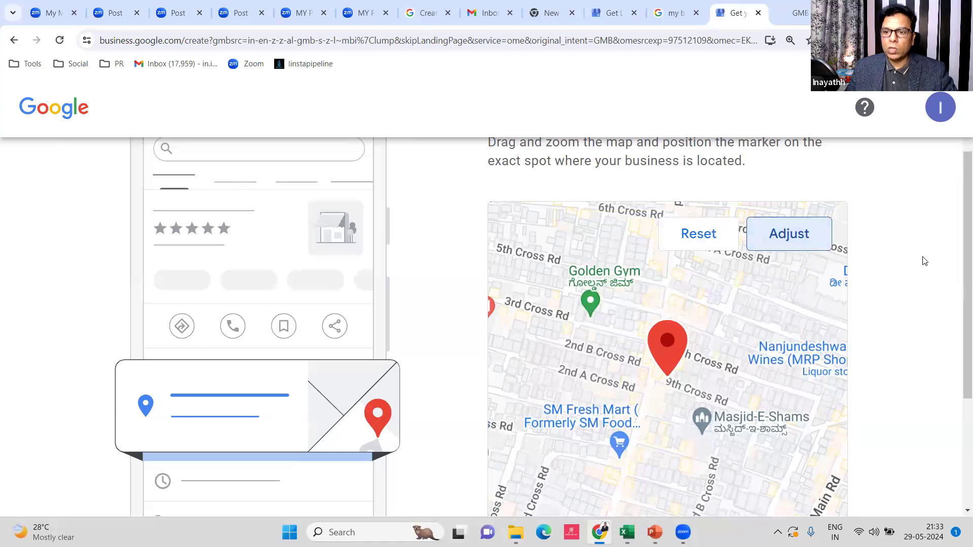
# Zoom the page back out and continue past the location step
pyautogui.scroll(-1, 895, 274)
pyautogui.hotkey('ctrl', '-')
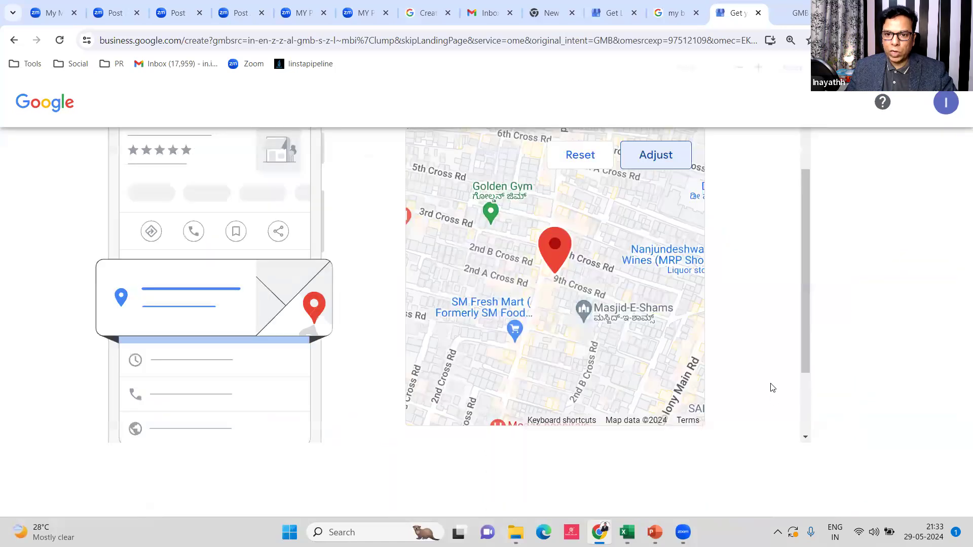
pyautogui.hotkey('ctrl', '-')
pyautogui.scroll(2, 519, 498)
pyautogui.scroll(-2, 515, 420)
pyautogui.click(516, 421)
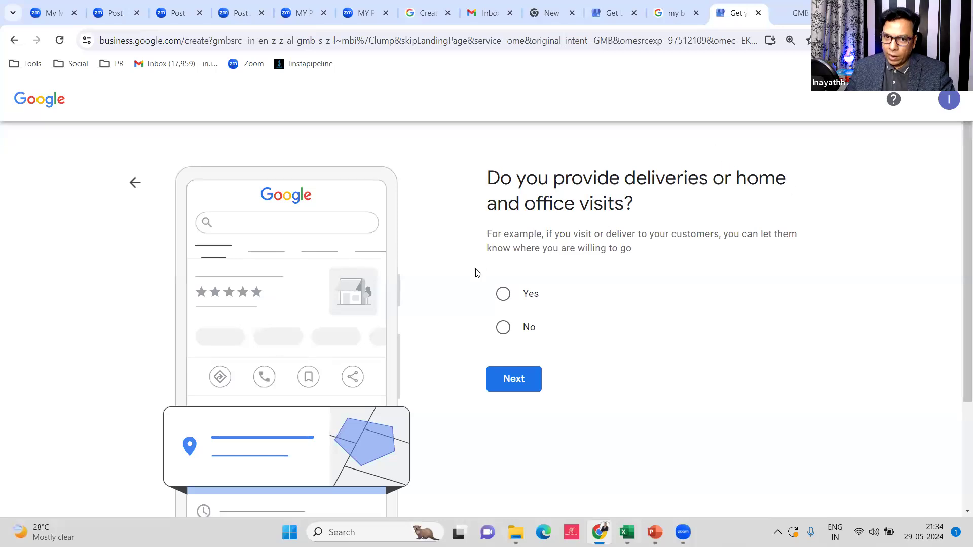
# Answer Yes to offering deliveries or home and office visits and continue
pyautogui.click(503, 294)
pyautogui.click(509, 377)
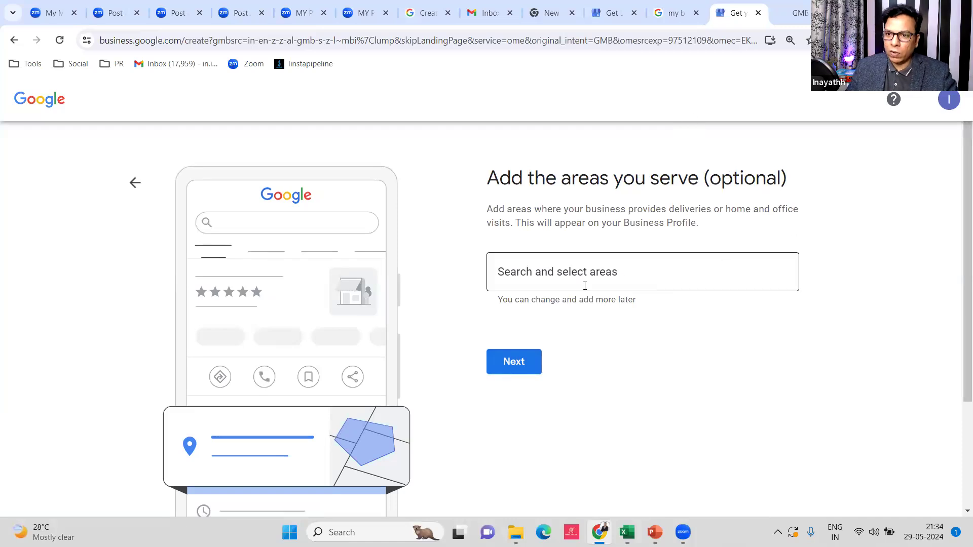
# Go back to the deliveries question, answer No, and continue to contact details
pyautogui.scroll(-3, 613, 283)
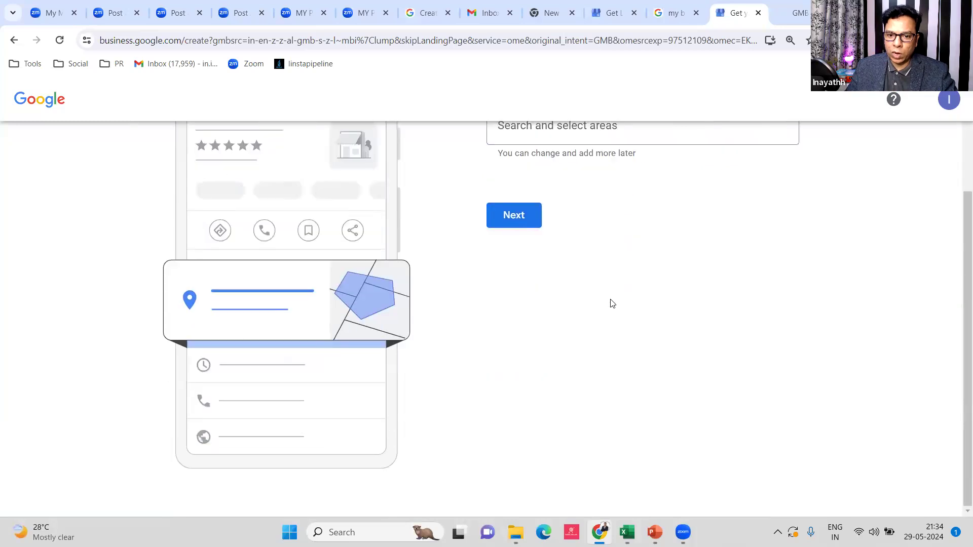
pyautogui.scroll(3, 612, 303)
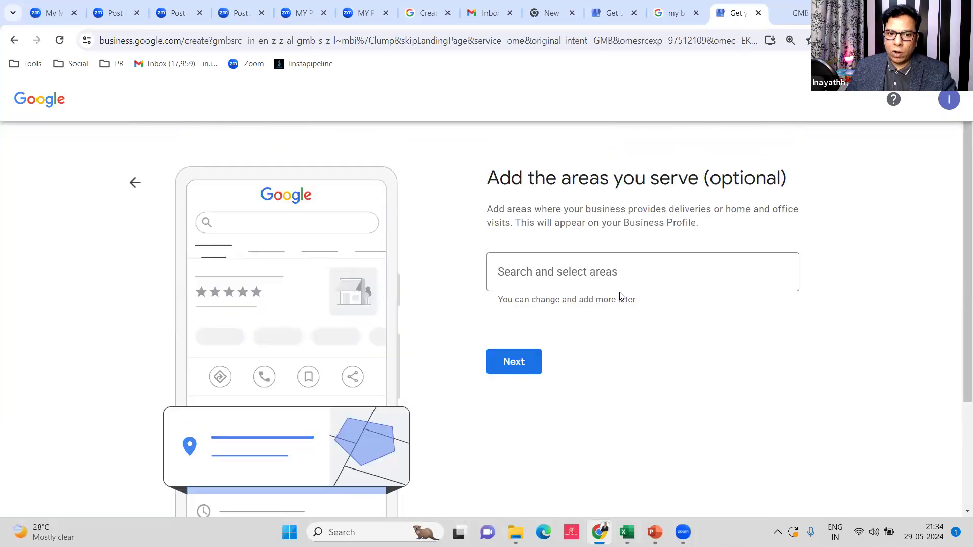
pyautogui.click(134, 185)
pyautogui.click(503, 328)
pyautogui.click(513, 381)
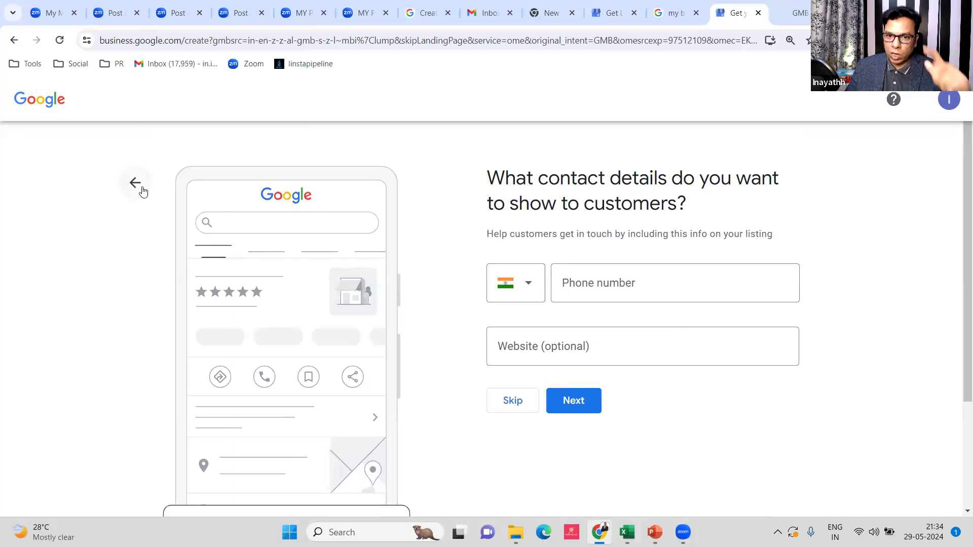
pyautogui.click(659, 292)
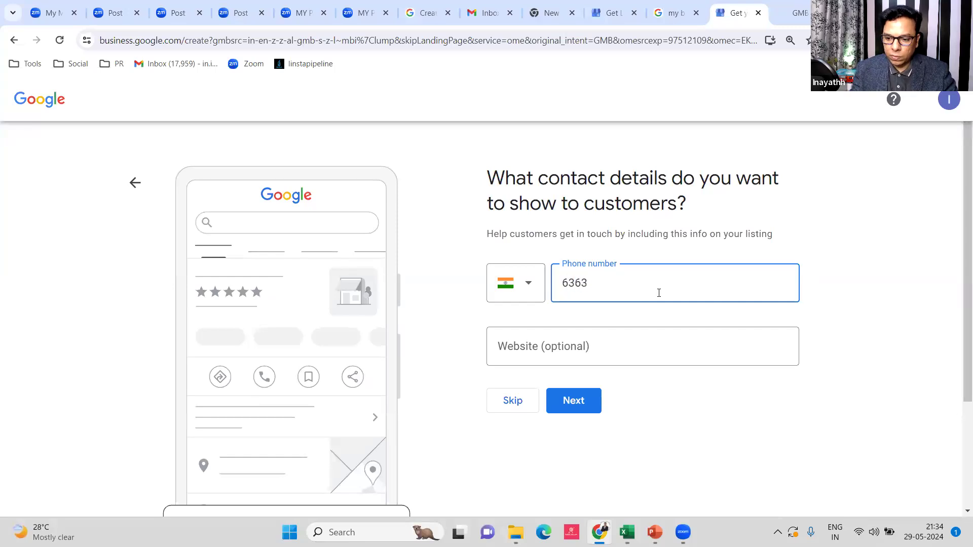
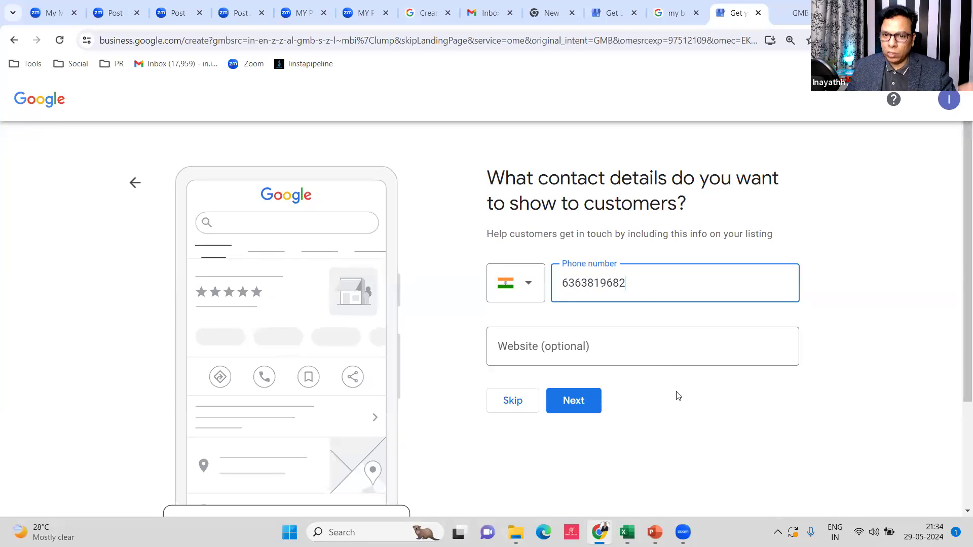
pyautogui.click(584, 355)
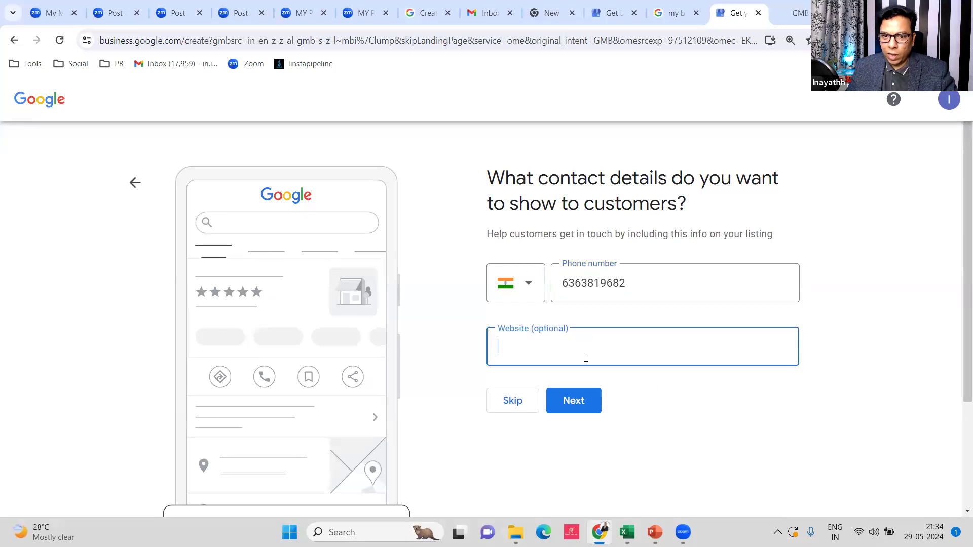
pyautogui.write('https://gmb.scaleuptoday.in/funnel')
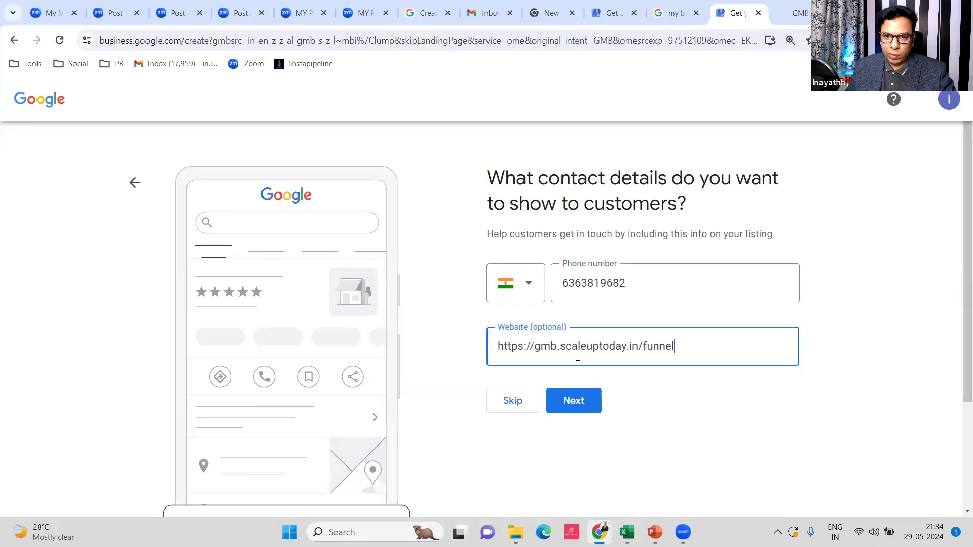
pyautogui.click(586, 402)
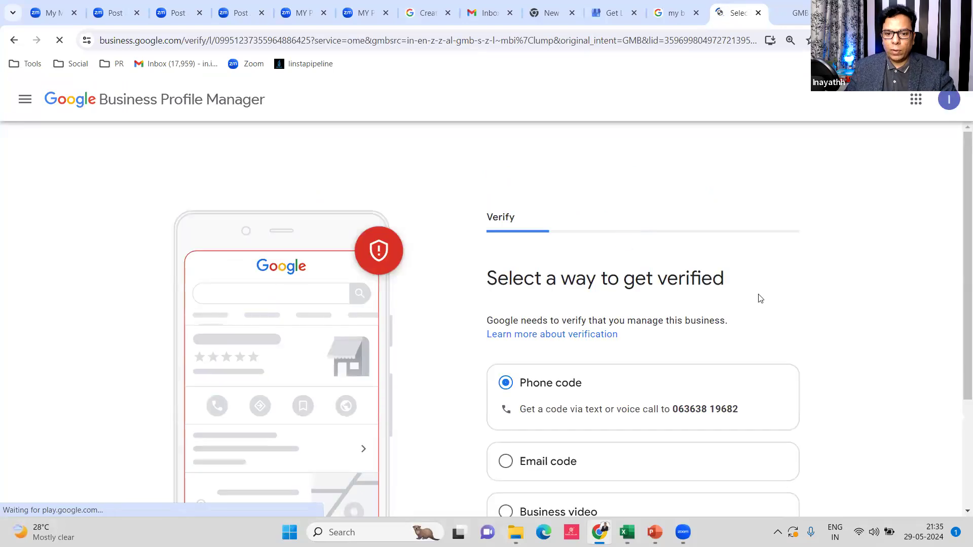
# Expand the additional verification options and pick Verify Later
pyautogui.scroll(-2, 534, 319)
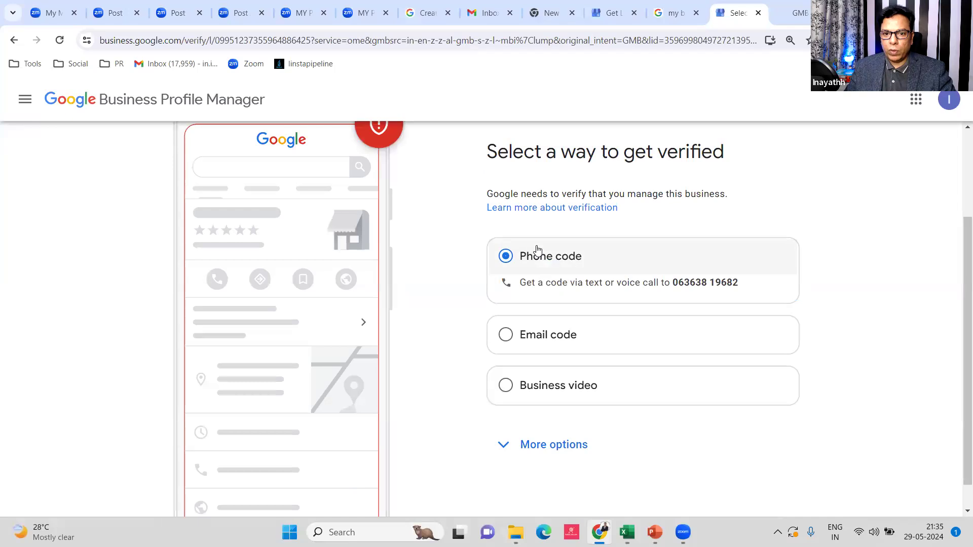
pyautogui.scroll(1, 532, 253)
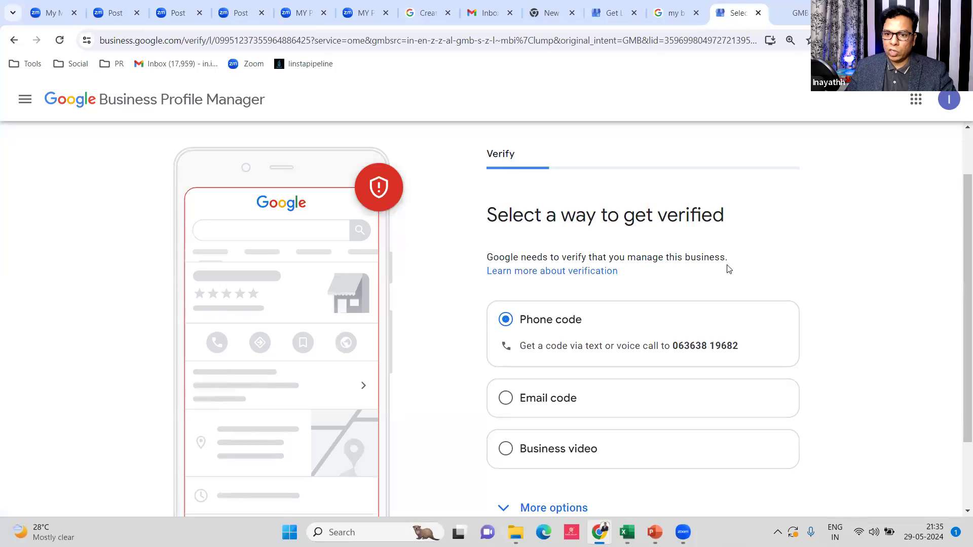
pyautogui.scroll(-2, 728, 269)
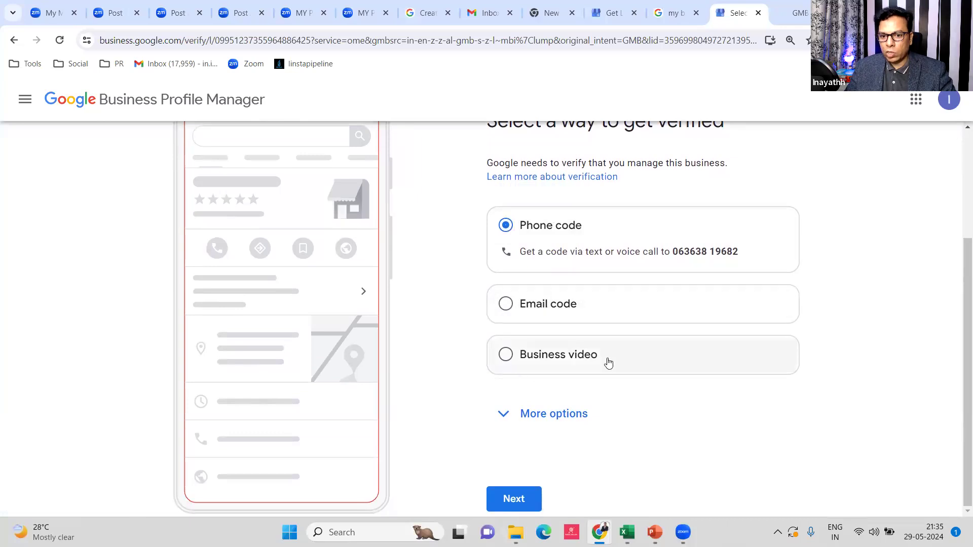
pyautogui.click(504, 419)
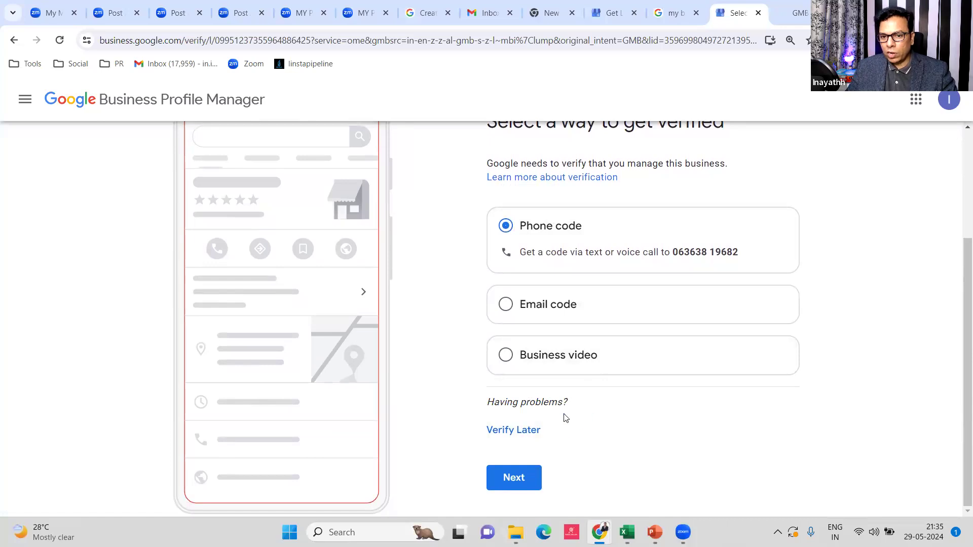
pyautogui.scroll(3, 648, 369)
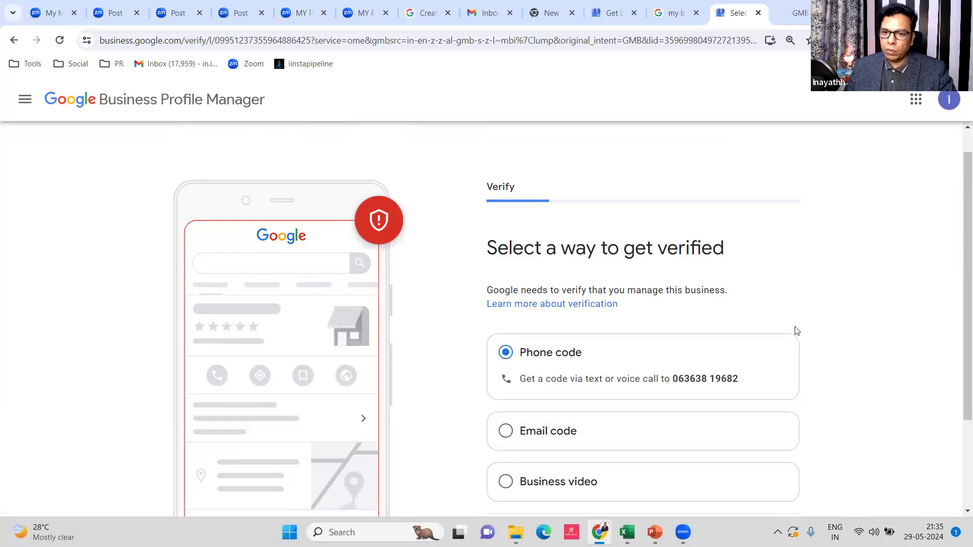
pyautogui.scroll(-1, 746, 296)
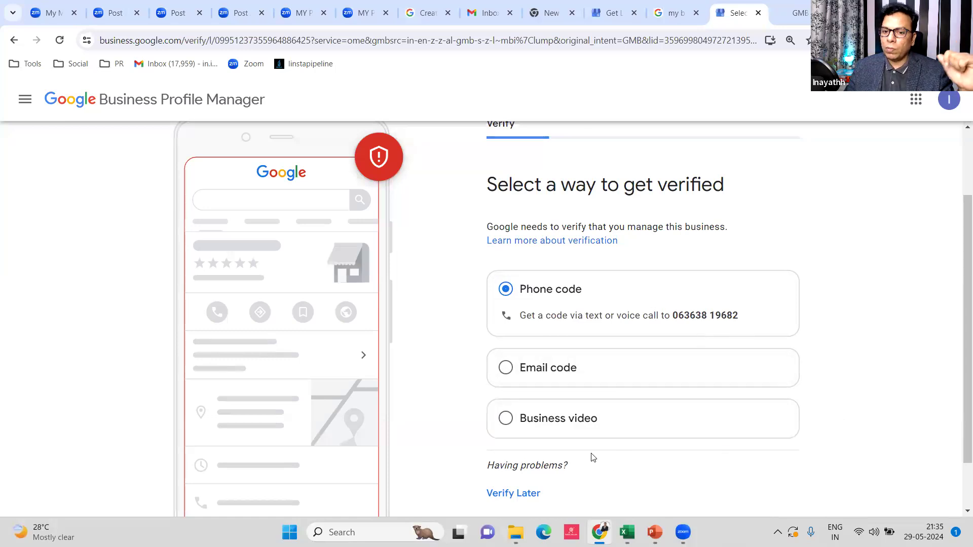
pyautogui.scroll(-1, 709, 358)
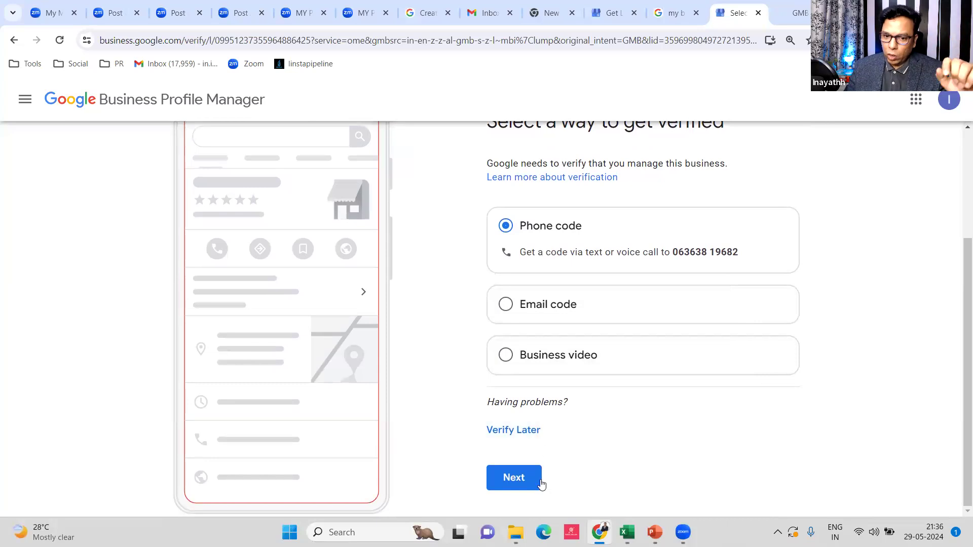
pyautogui.click(523, 435)
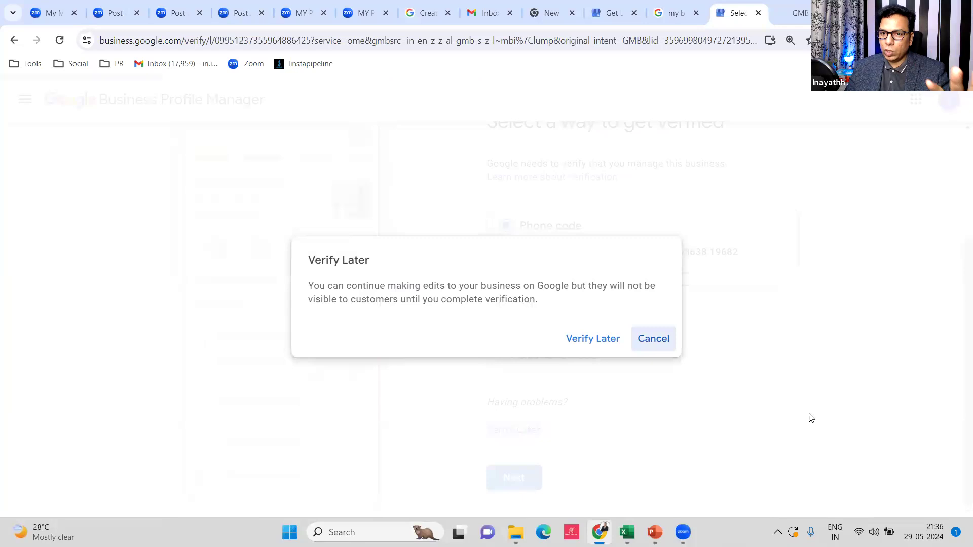
# Confirm Verify Later in the hidden-edits warning dialog
pyautogui.click(590, 341)
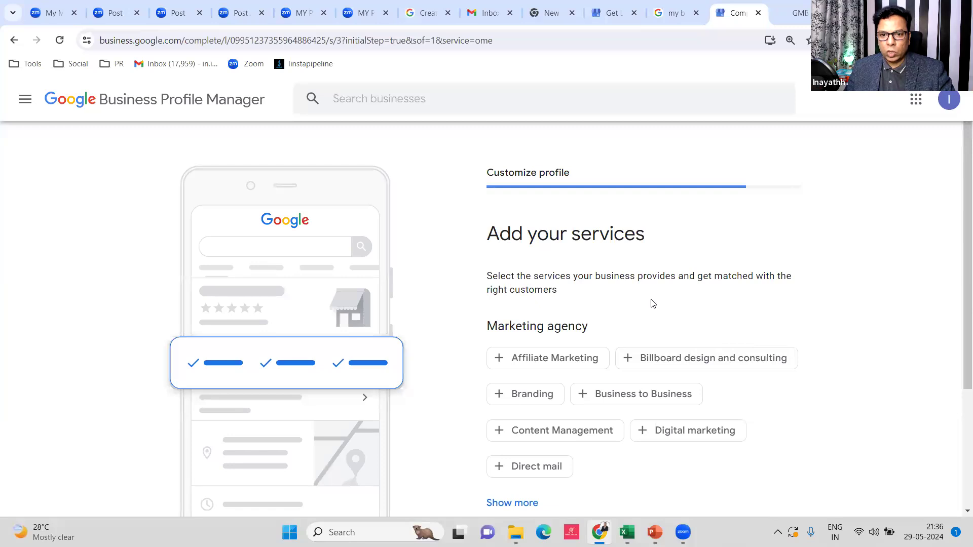
# Add Digital marketing from the suggested marketing agency services
pyautogui.scroll(-1, 651, 302)
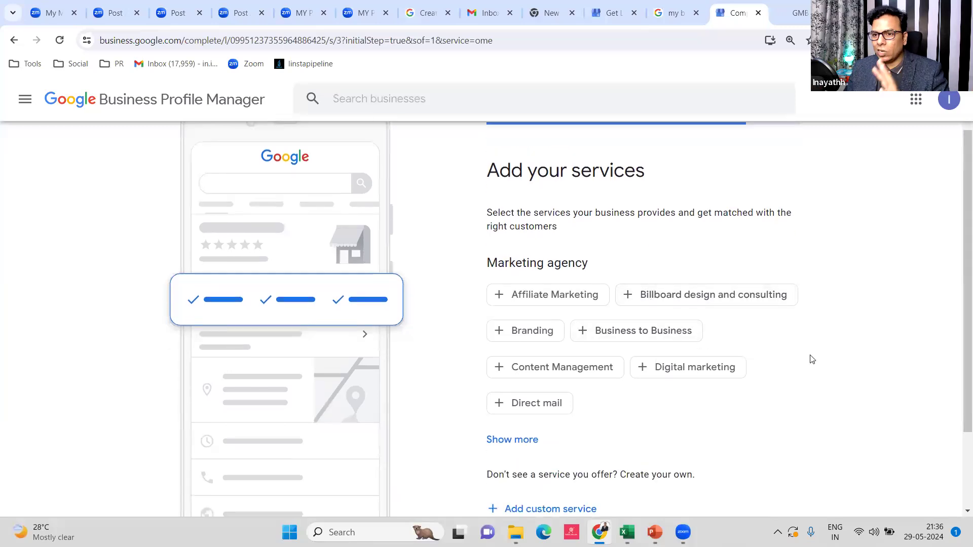
pyautogui.scroll(-2, 810, 311)
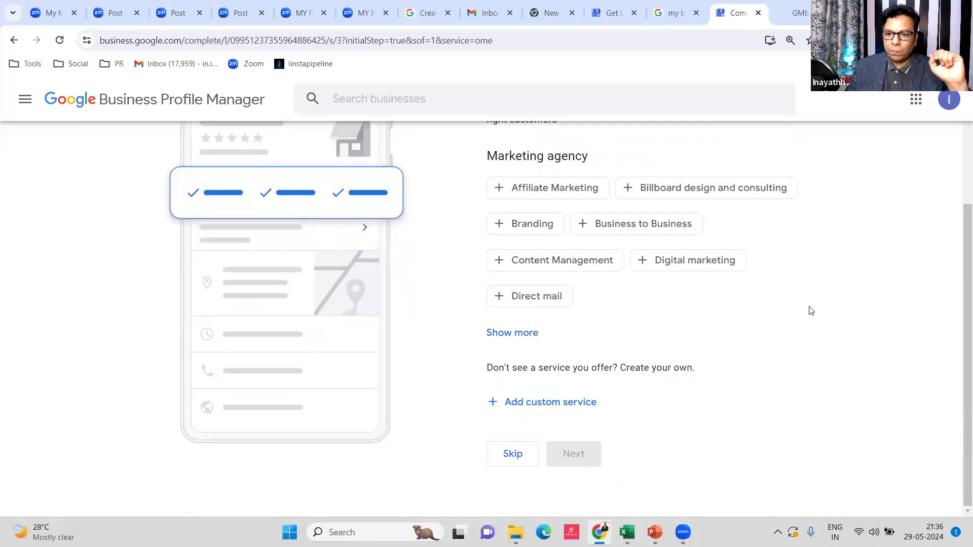
pyautogui.scroll(3, 810, 311)
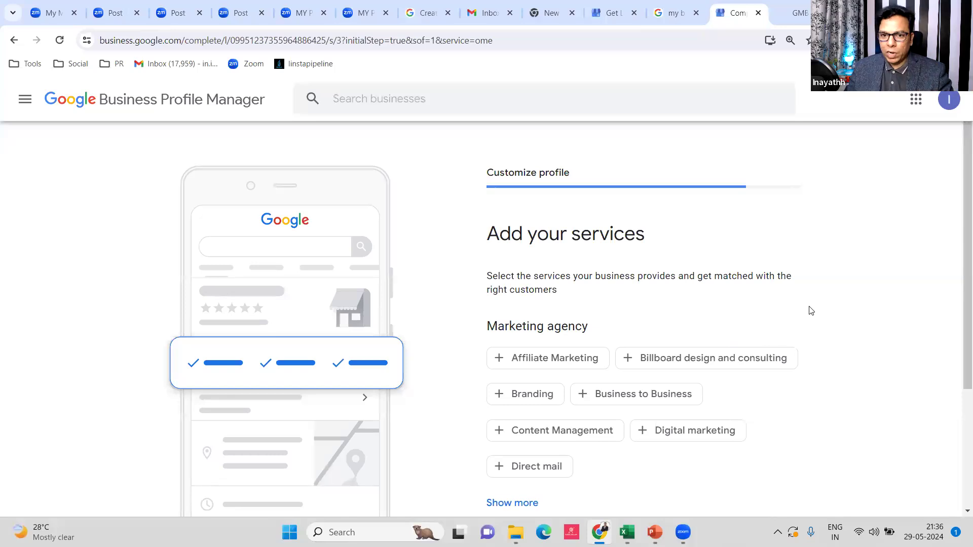
pyautogui.scroll(-3, 760, 340)
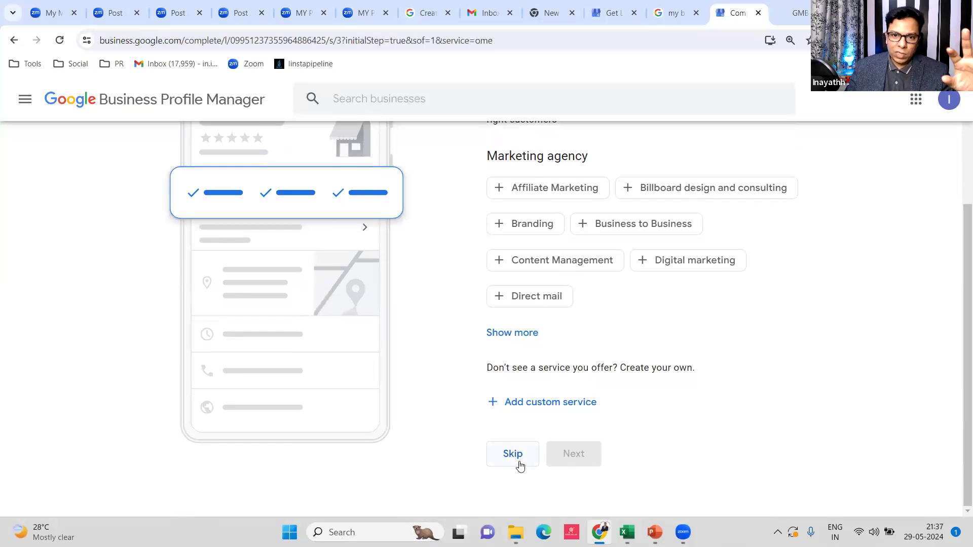
pyautogui.scroll(3, 532, 325)
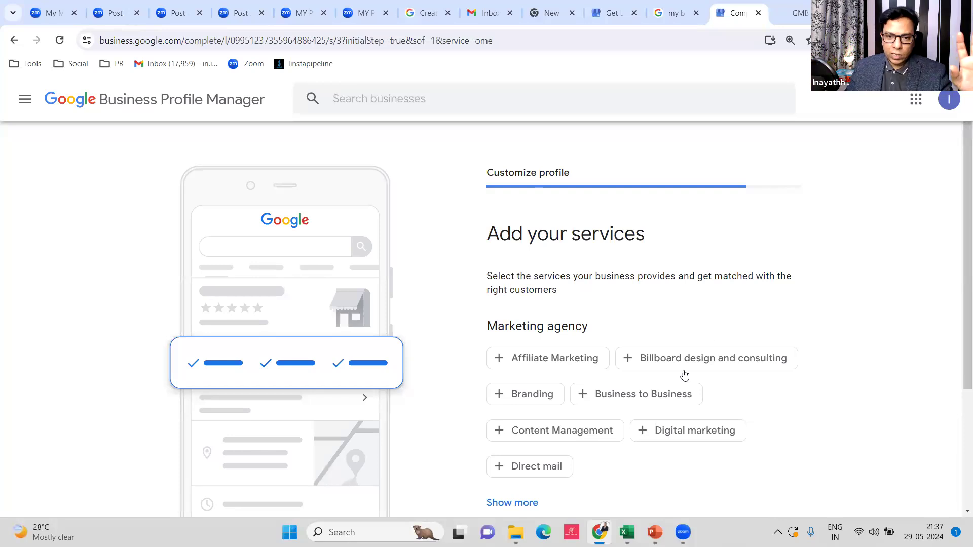
pyautogui.scroll(-1, 620, 340)
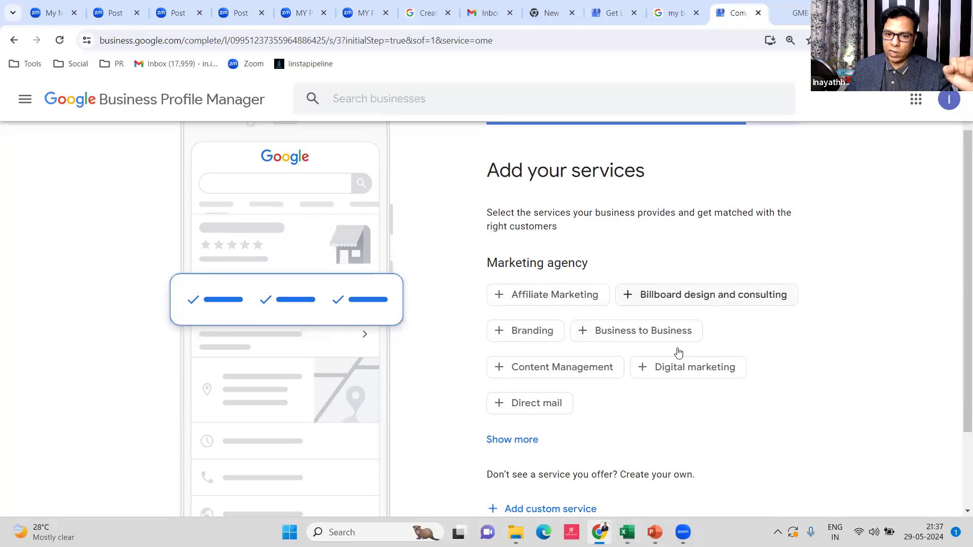
pyautogui.scroll(-1, 677, 352)
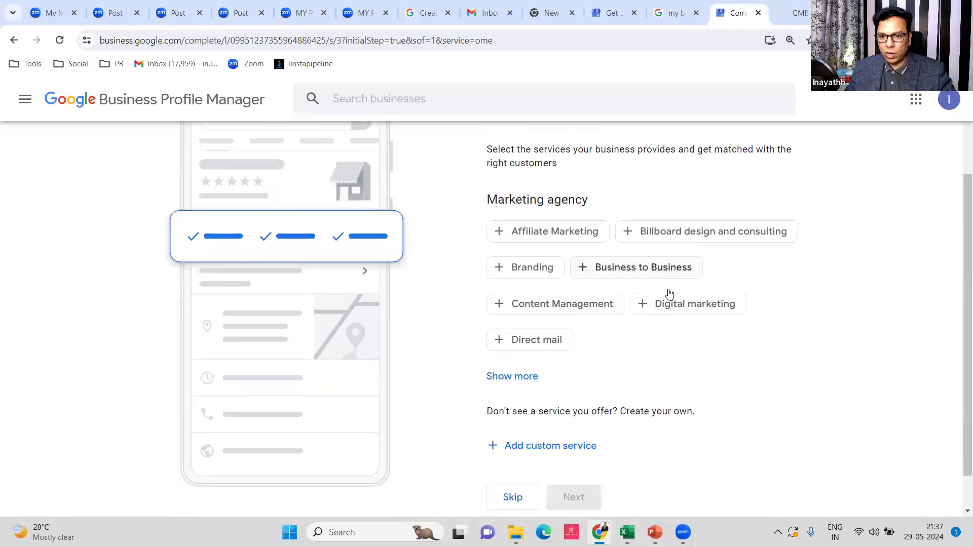
pyautogui.click(672, 306)
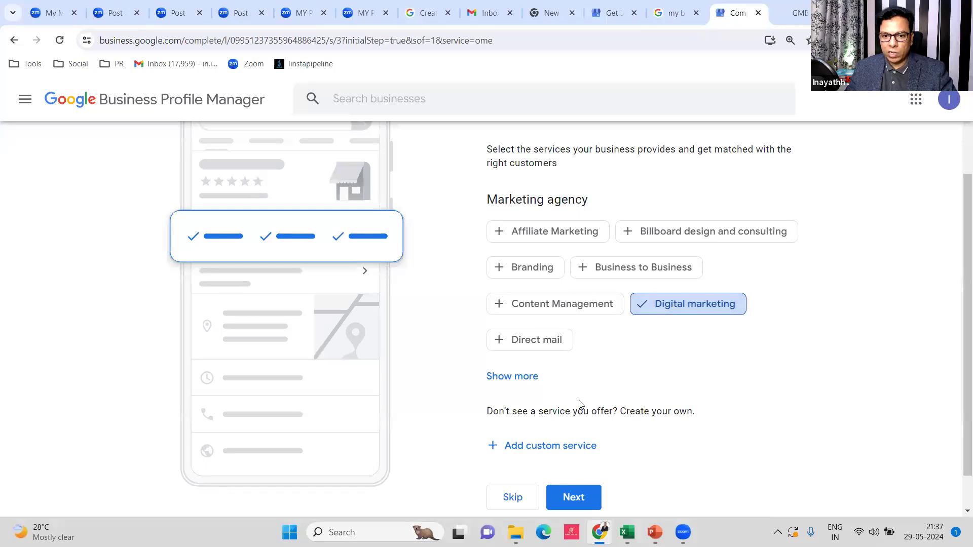
# Add a custom service, replacing 'facebook ads' with SEO and choosing Search engine optimization
pyautogui.scroll(-1, 554, 362)
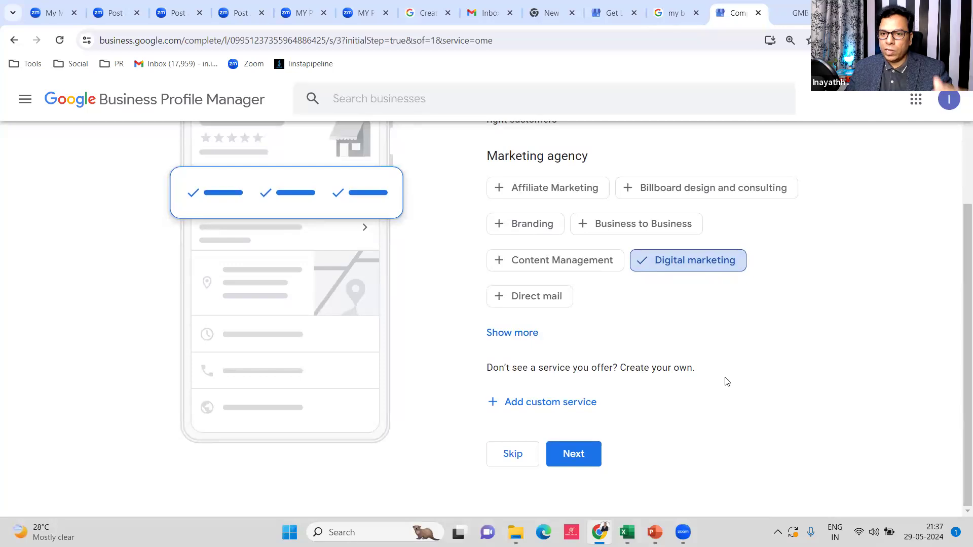
pyautogui.scroll(1, 728, 380)
pyautogui.scroll(1, 729, 380)
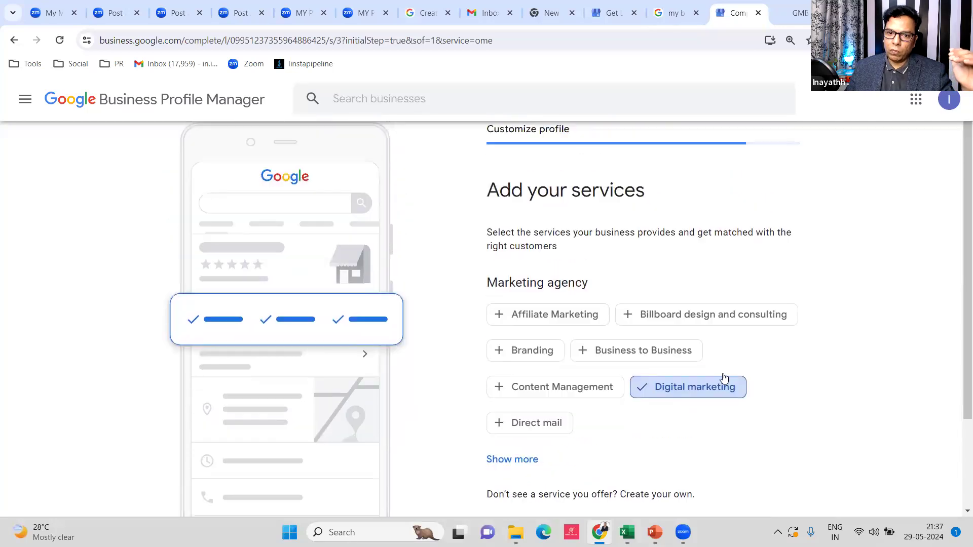
pyautogui.scroll(-2, 510, 390)
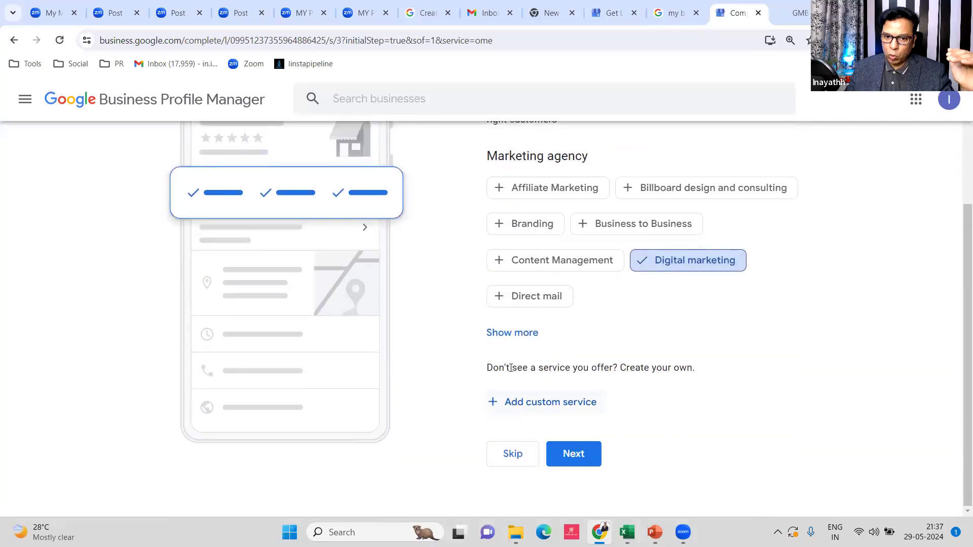
pyautogui.click(517, 334)
pyautogui.scroll(-1, 739, 373)
pyautogui.scroll(-2, 739, 374)
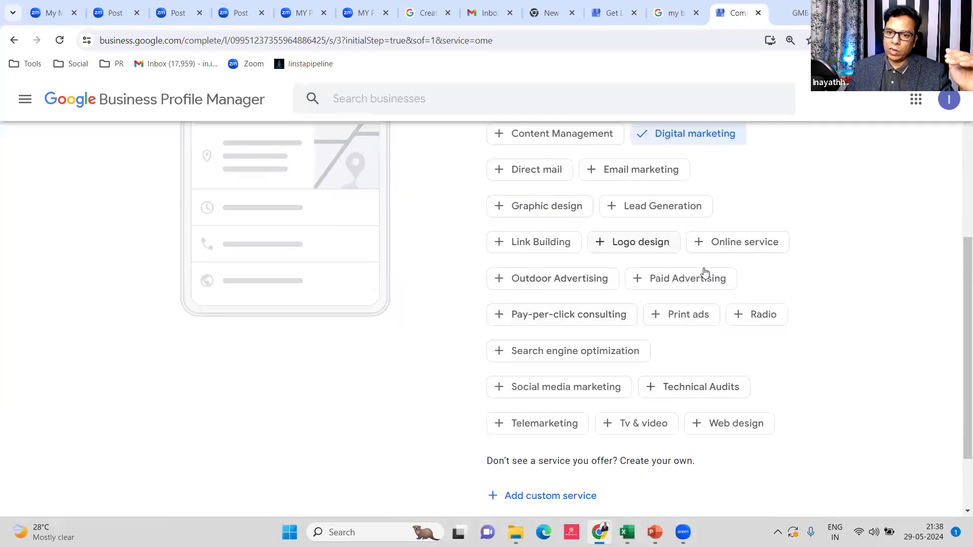
pyautogui.scroll(-2, 777, 330)
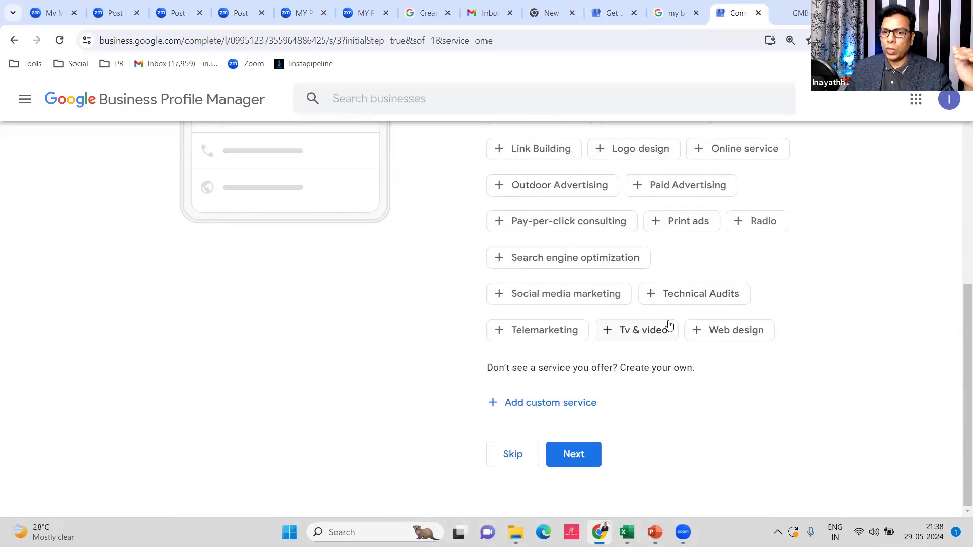
pyautogui.click(540, 405)
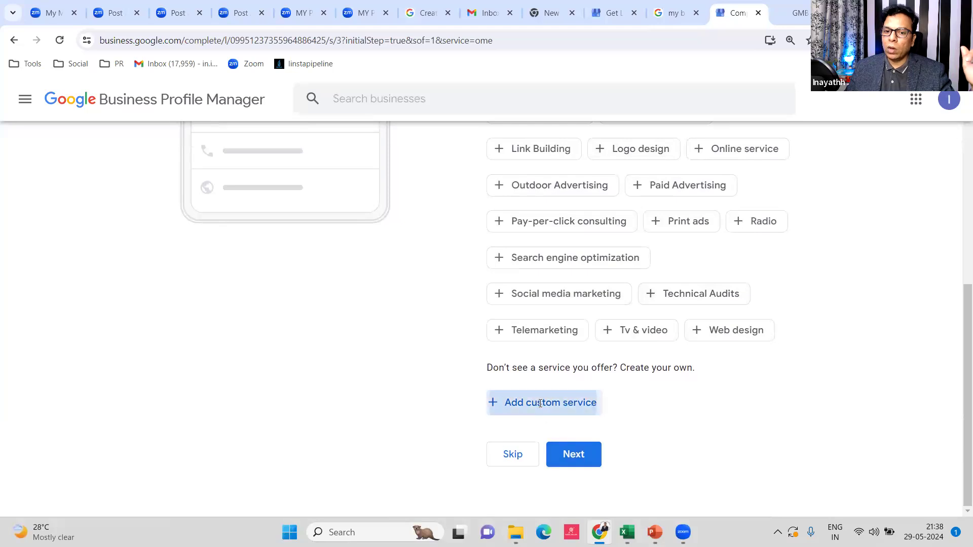
pyautogui.scroll(-1, 615, 380)
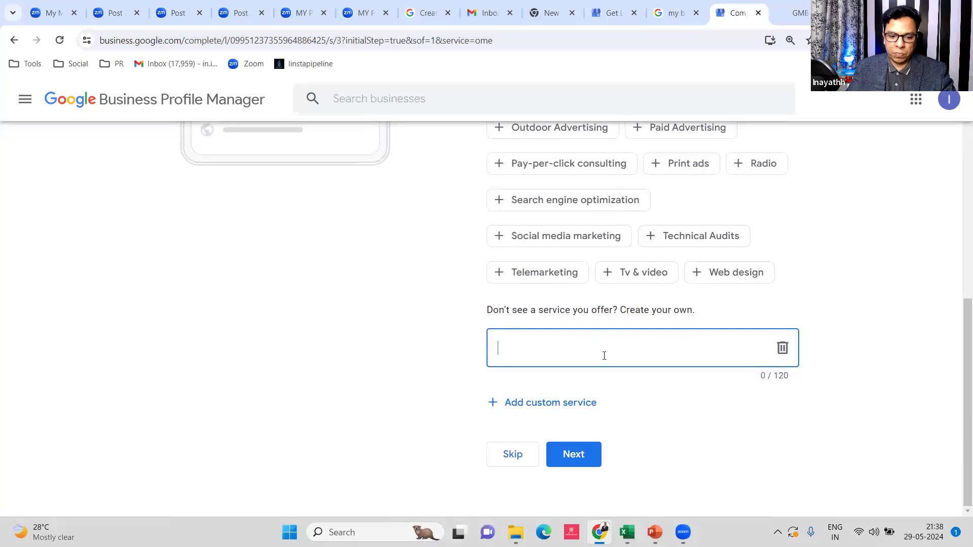
pyautogui.write('facebook ads')
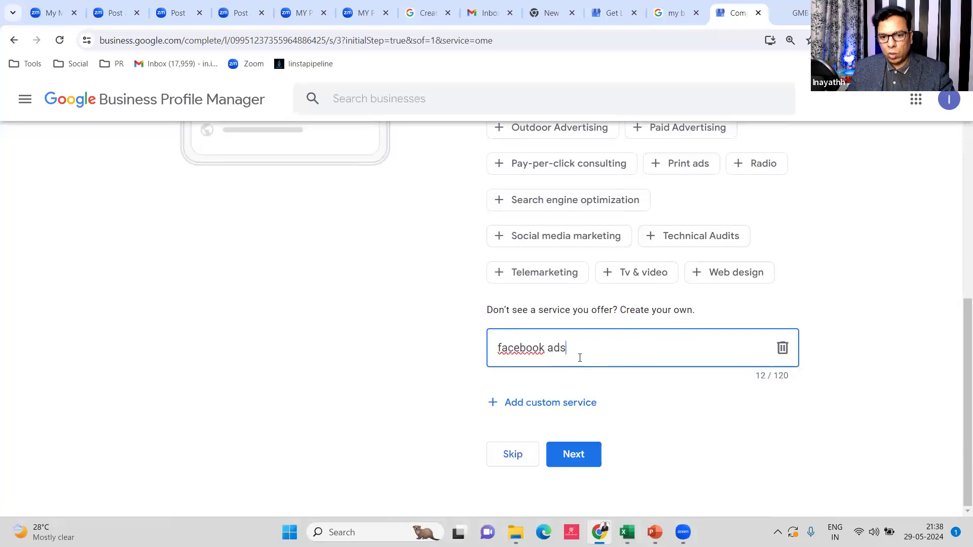
pyautogui.rightClick(509, 350)
pyautogui.moveTo(590, 352); pyautogui.dragTo(472, 351)
pyautogui.write('fac')
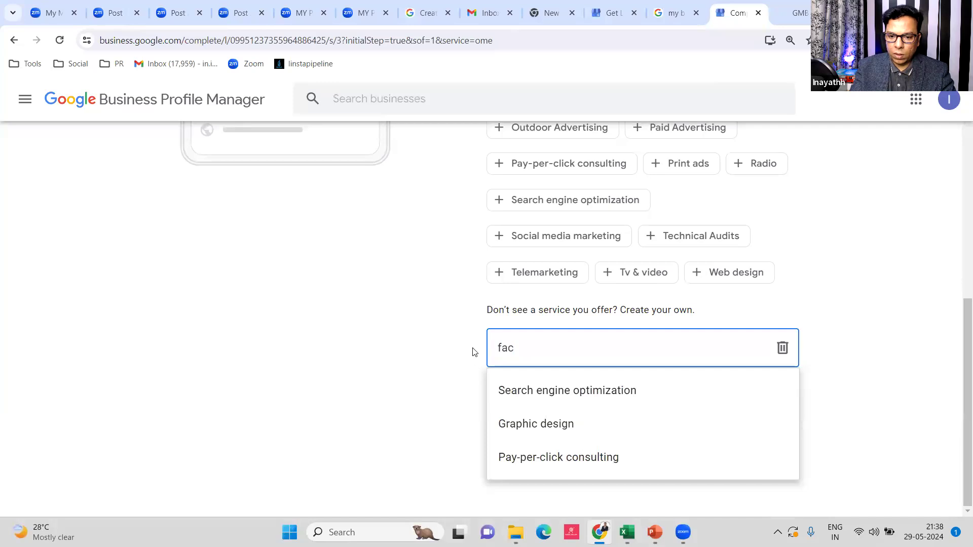
pyautogui.press('BackSpace')
pyautogui.press('BackSpace')
pyautogui.press('BackSpace')
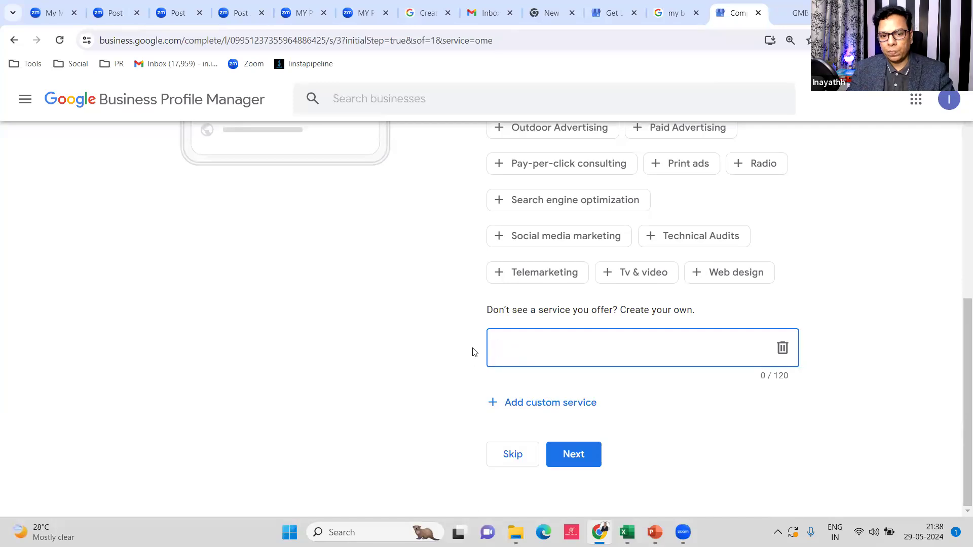
pyautogui.write('SEO')
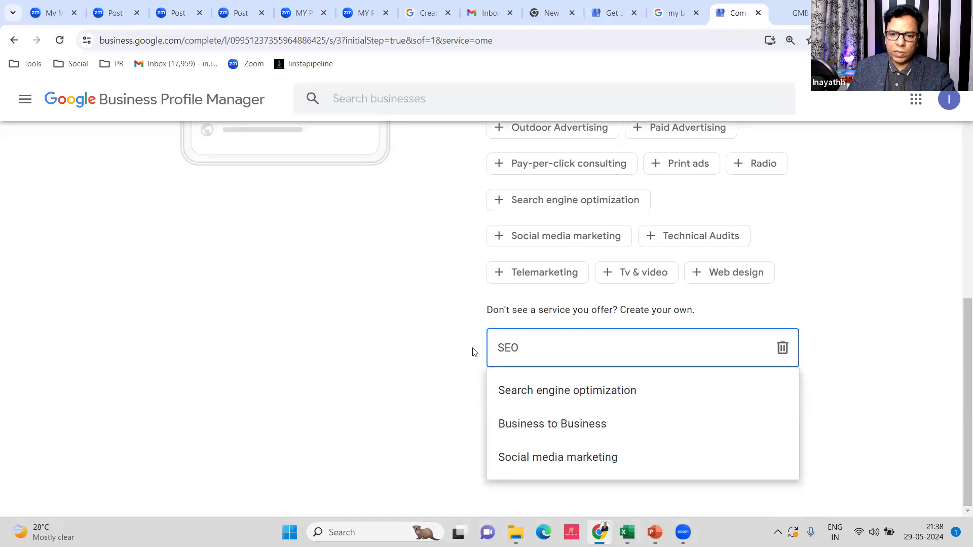
pyautogui.click(595, 390)
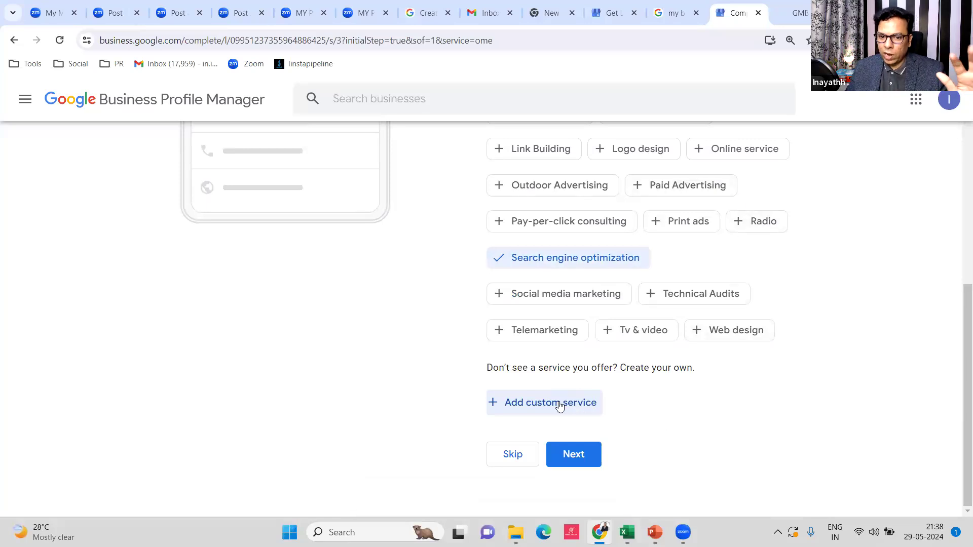
pyautogui.scroll(3, 643, 306)
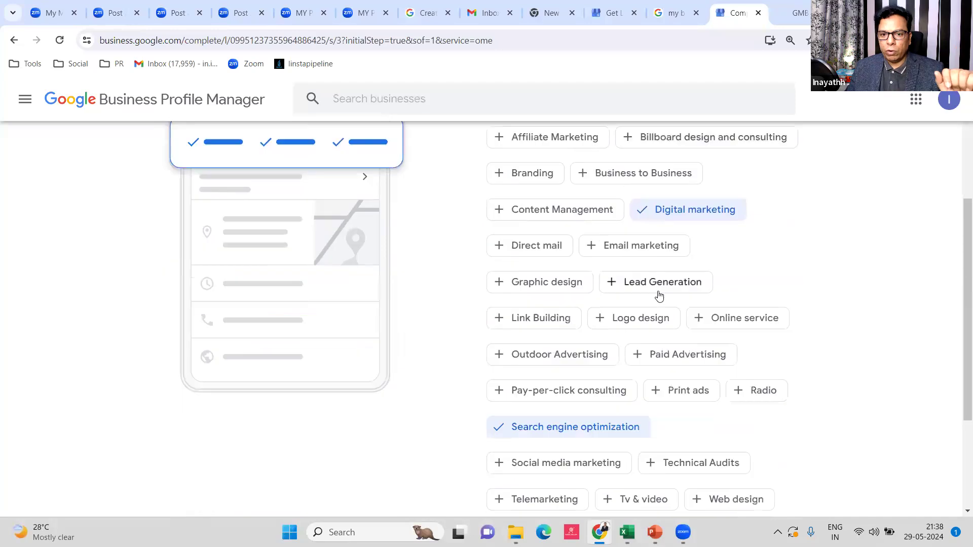
pyautogui.scroll(-3, 658, 295)
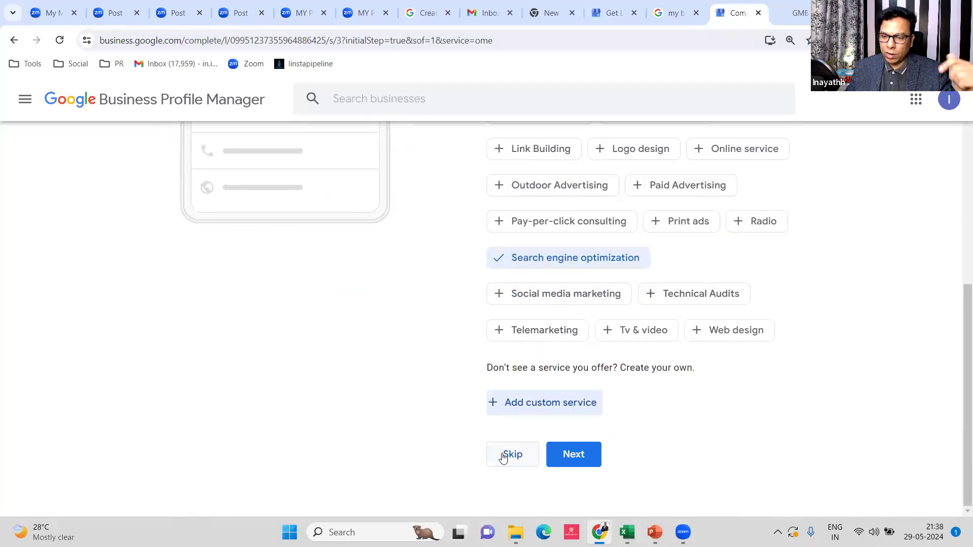
pyautogui.scroll(8, 593, 332)
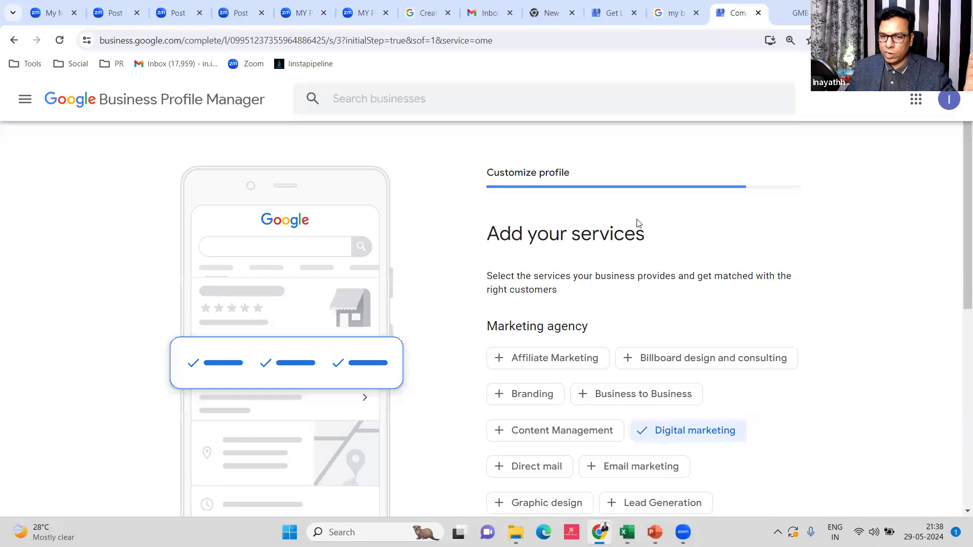
pyautogui.scroll(-1, 639, 231)
pyautogui.scroll(-2, 640, 230)
pyautogui.scroll(-5, 658, 218)
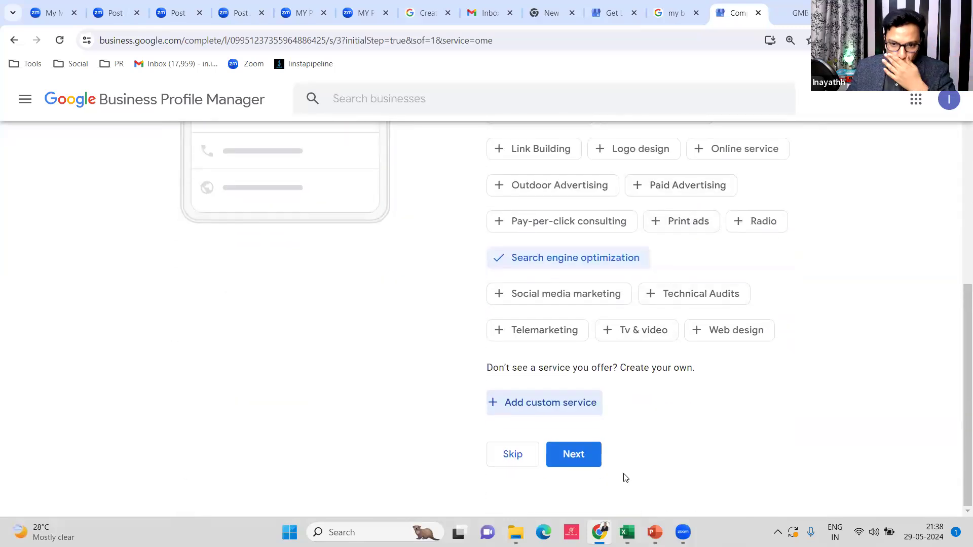
# Save the Digital marketing and SEO services and continue to Add business hours
pyautogui.click(580, 456)
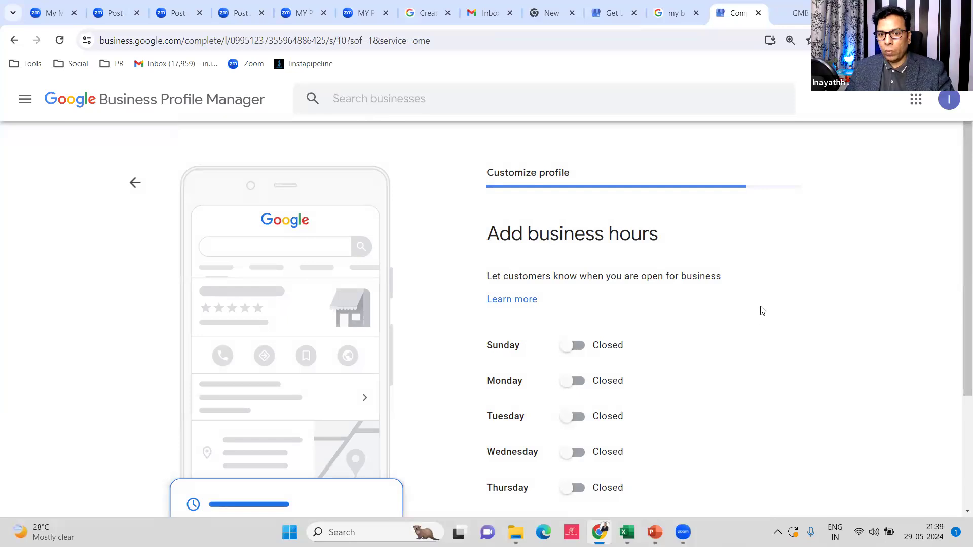
pyautogui.scroll(-3, 760, 310)
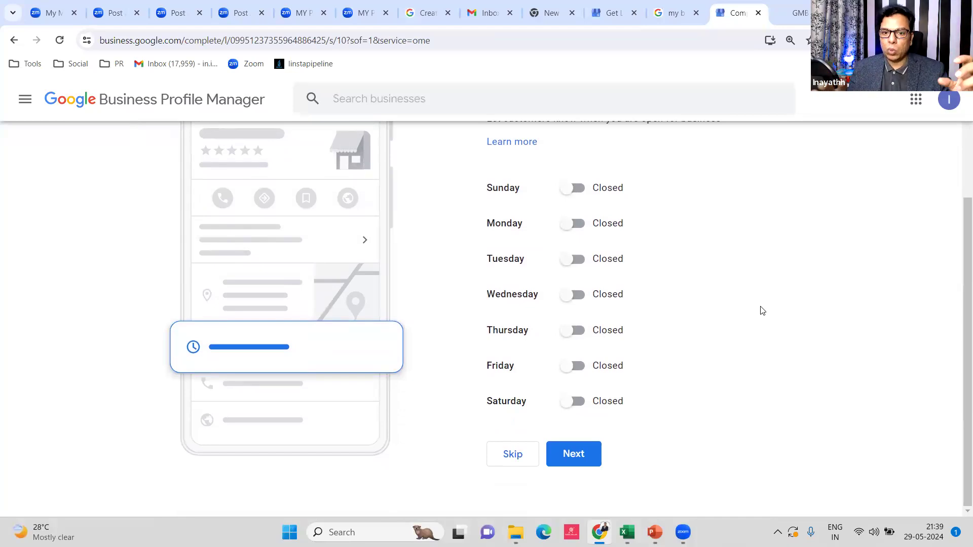
pyautogui.scroll(3, 679, 315)
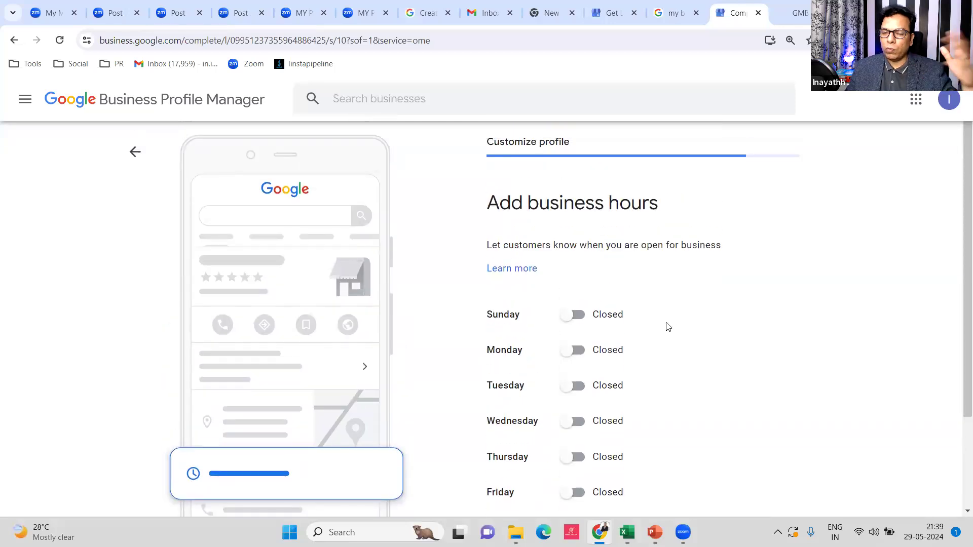
pyautogui.scroll(-3, 666, 326)
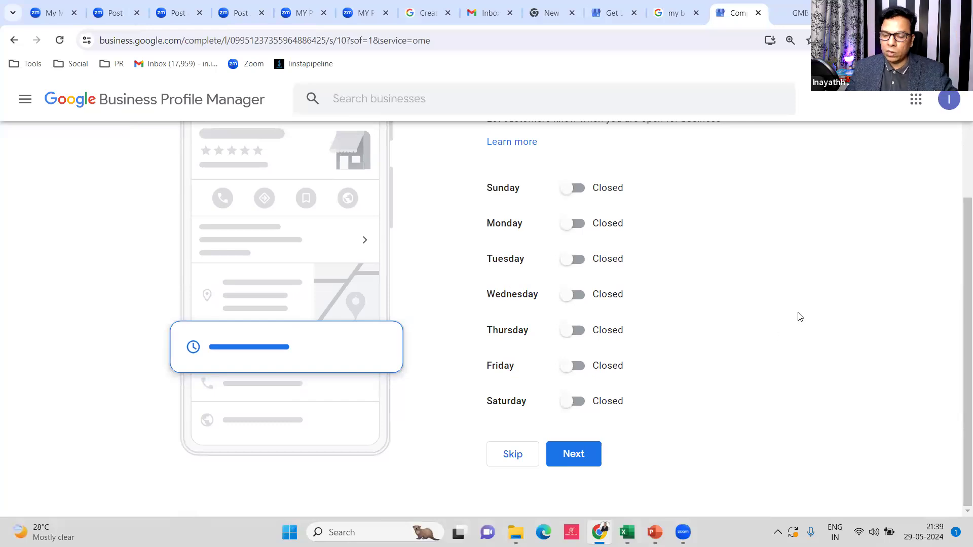
pyautogui.scroll(2, 799, 314)
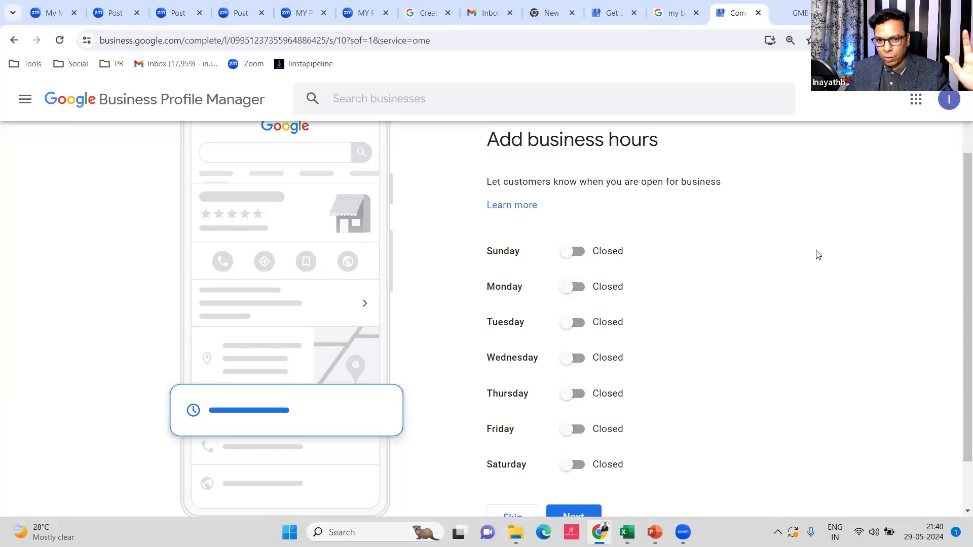
pyautogui.scroll(-2, 603, 304)
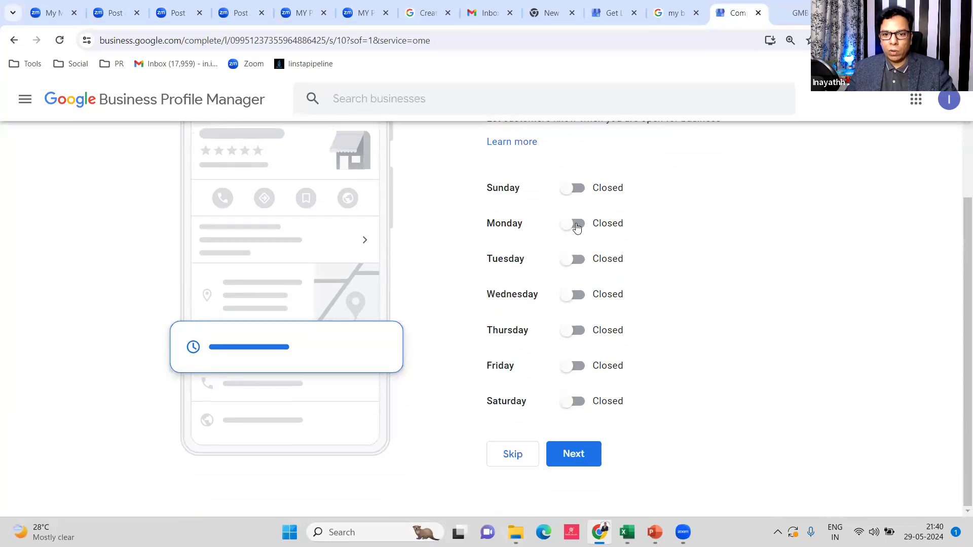
# Mark Monday through Thursday open and set Monday to 9:30 AM–9:00 PM
pyautogui.click(576, 223)
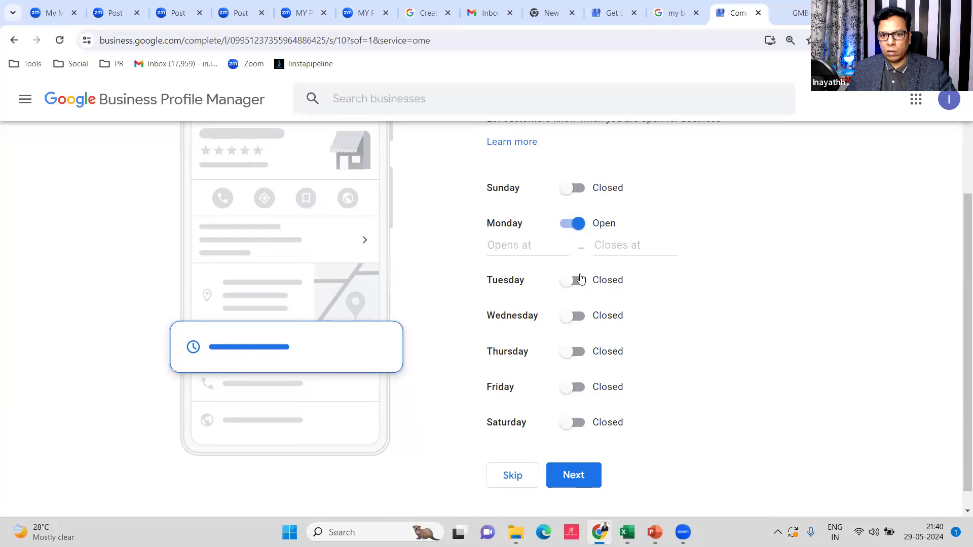
pyautogui.click(578, 287)
pyautogui.click(576, 340)
pyautogui.click(580, 394)
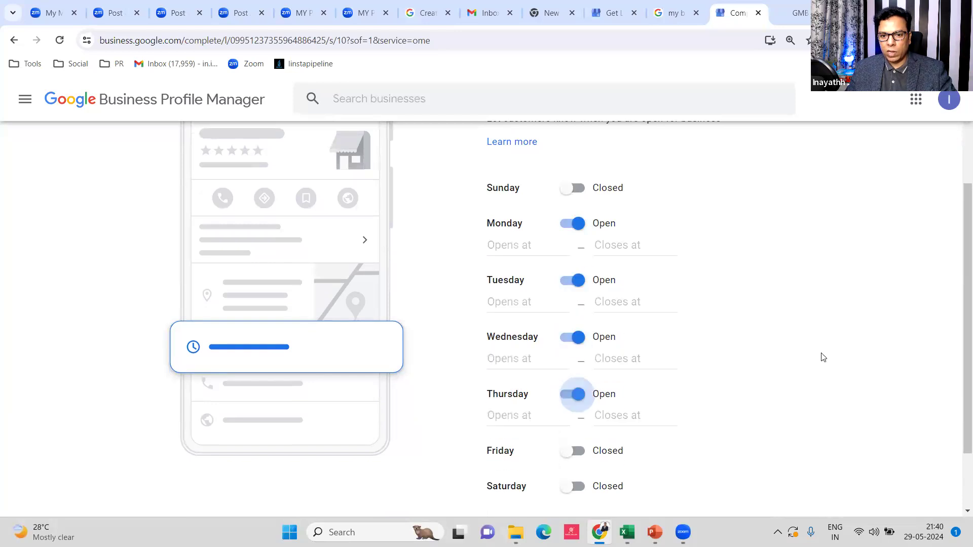
pyautogui.click(498, 244)
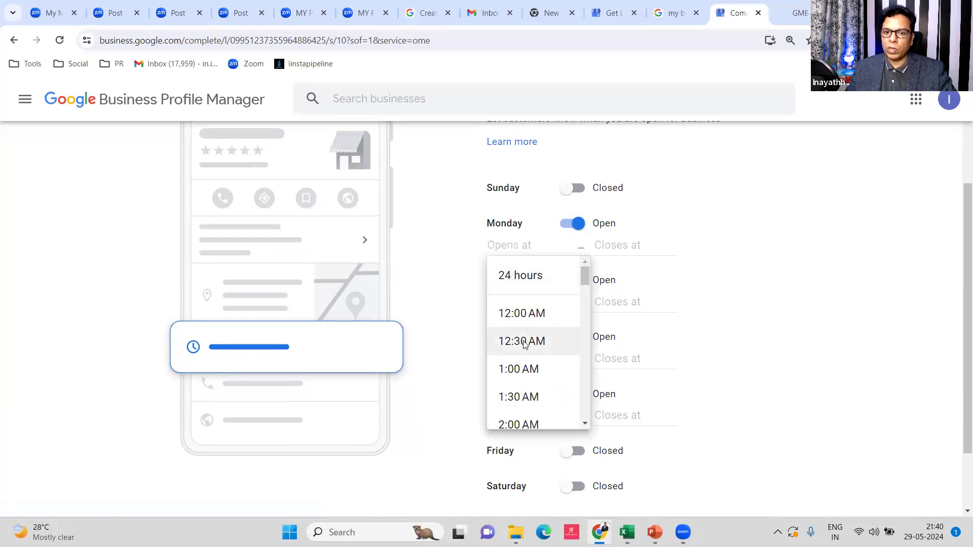
pyautogui.scroll(-7, 532, 341)
pyautogui.scroll(-5, 523, 385)
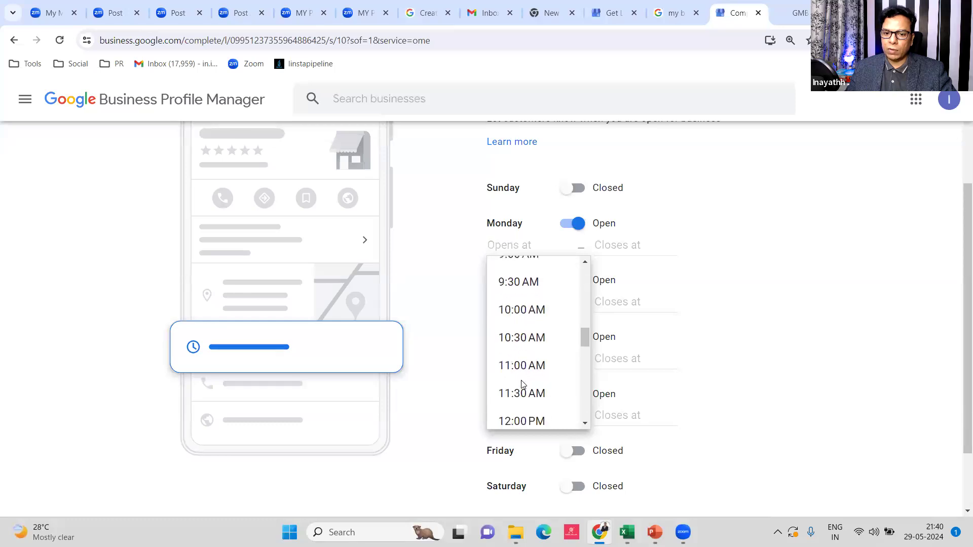
pyautogui.click(522, 276)
pyautogui.click(612, 249)
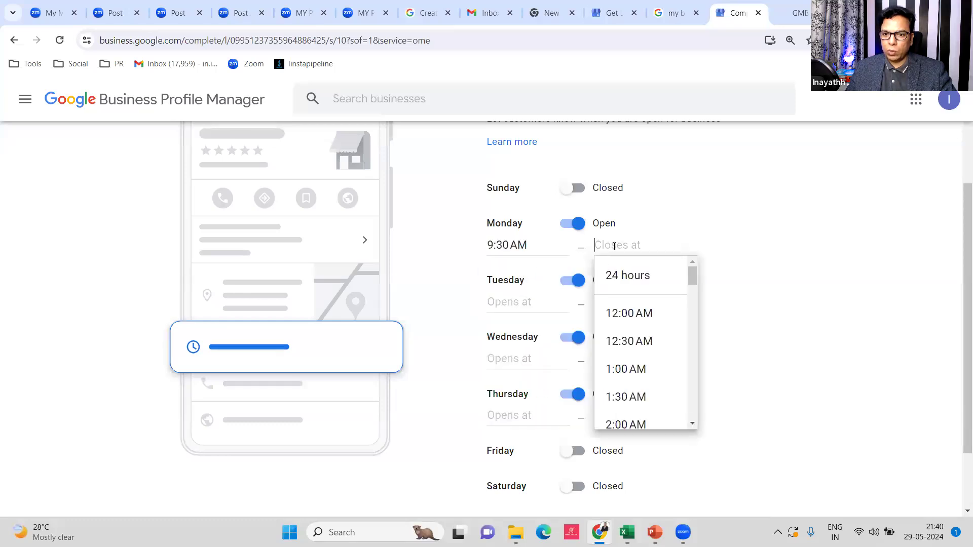
pyautogui.scroll(-9, 669, 375)
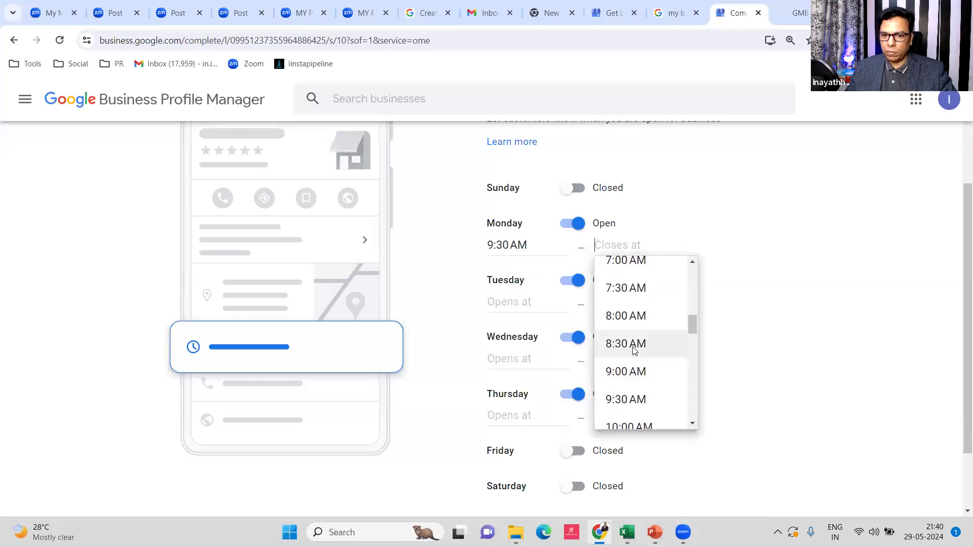
pyautogui.scroll(-5, 638, 365)
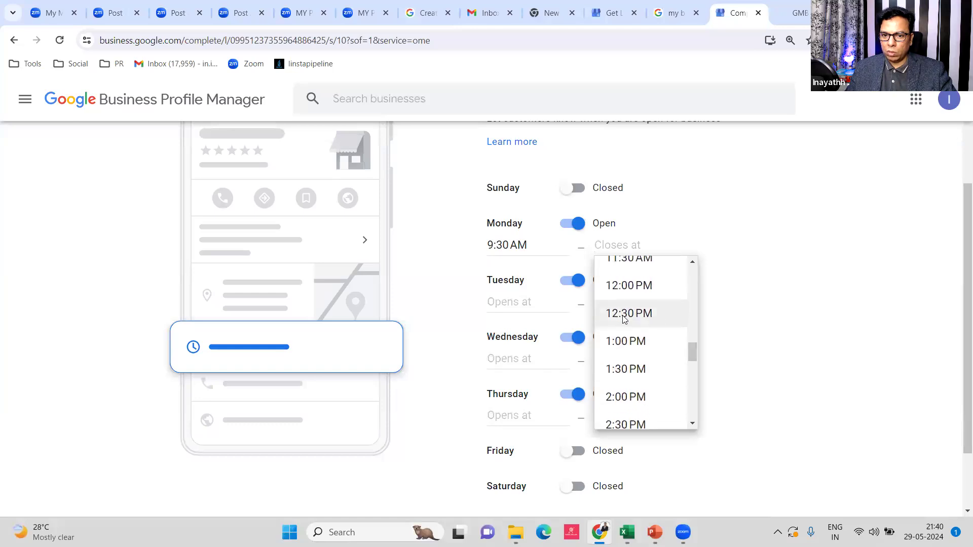
pyautogui.scroll(5, 624, 324)
pyautogui.scroll(2, 634, 319)
pyautogui.scroll(3, 637, 320)
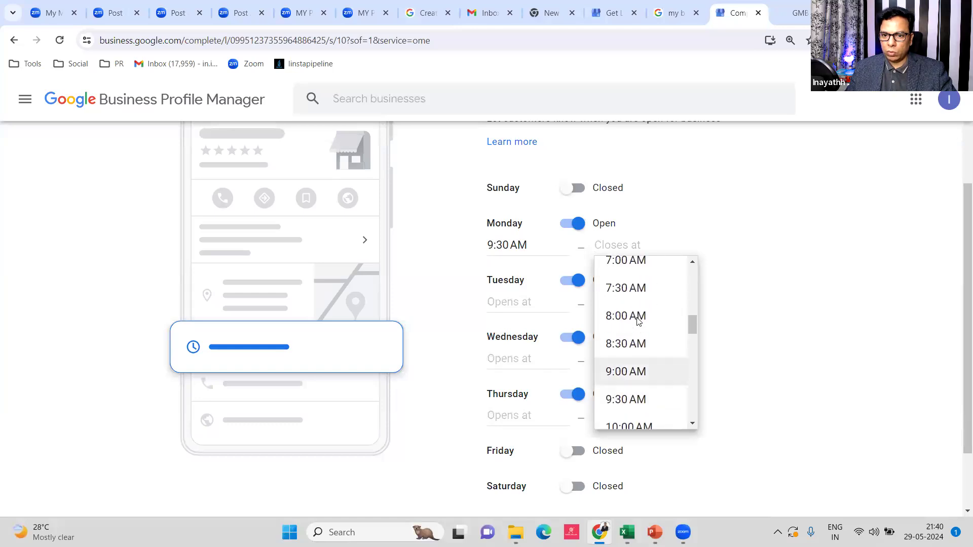
pyautogui.scroll(2, 638, 318)
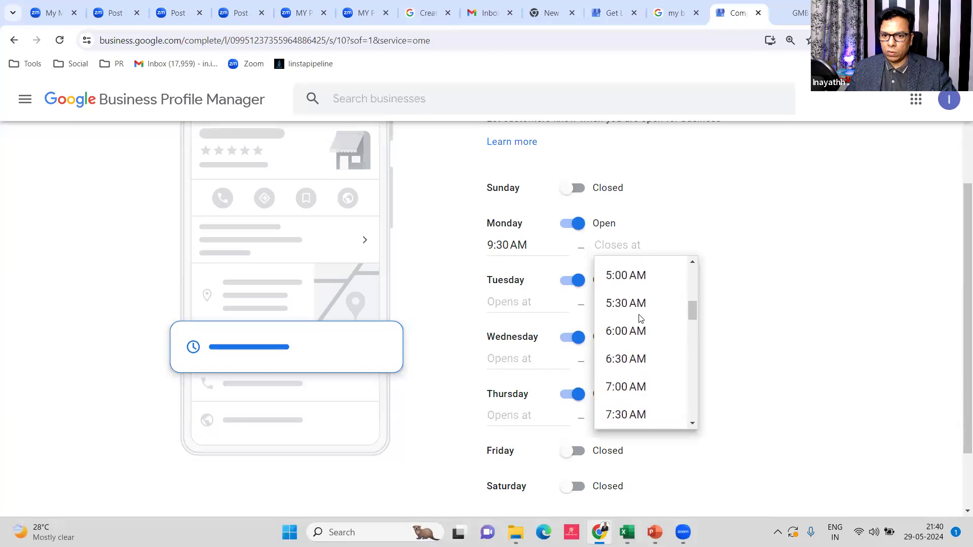
pyautogui.scroll(-15, 639, 320)
pyautogui.scroll(-2, 640, 319)
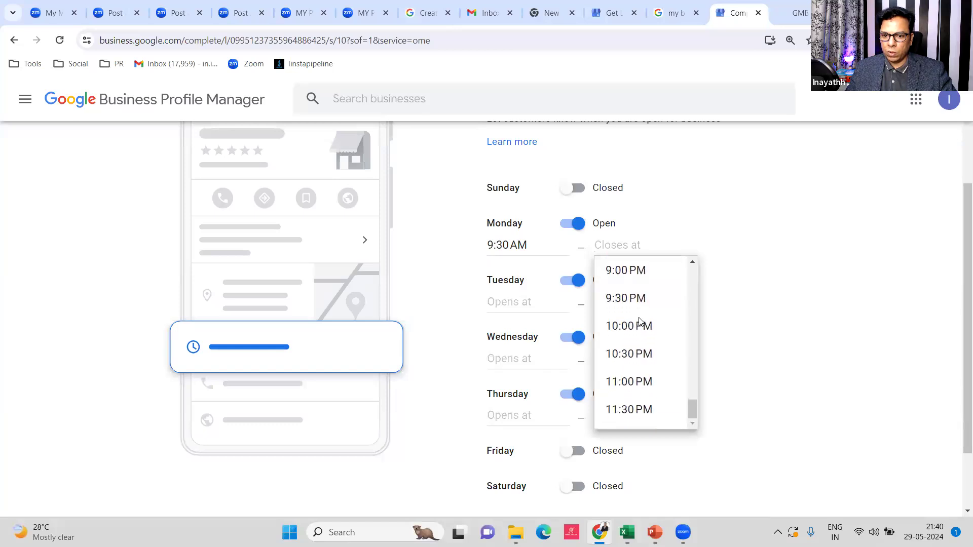
pyautogui.click(624, 270)
# Set Tuesday's hours to 10:00 AM–2:30 PM
pyautogui.click(512, 301)
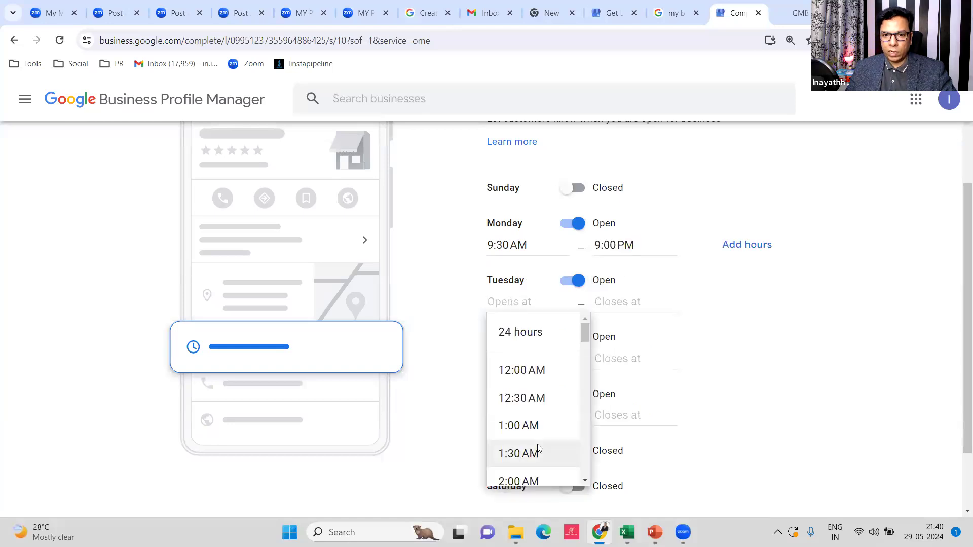
pyautogui.scroll(-6, 539, 448)
pyautogui.scroll(4, 532, 406)
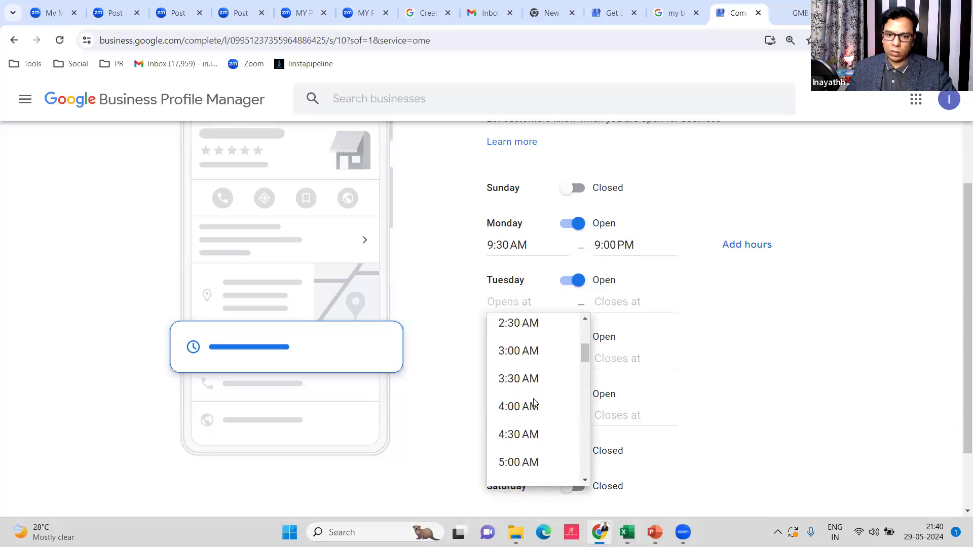
pyautogui.scroll(-7, 532, 406)
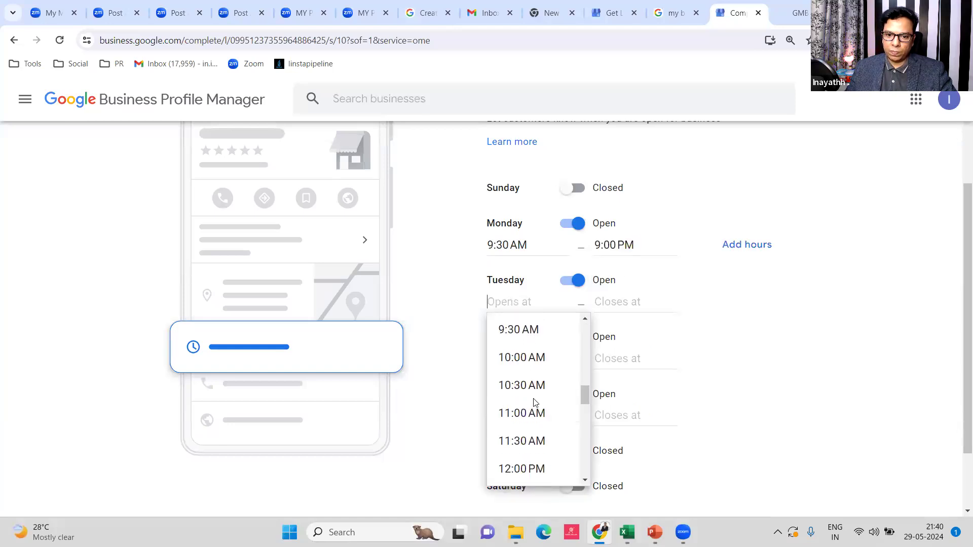
pyautogui.click(515, 356)
pyautogui.click(636, 317)
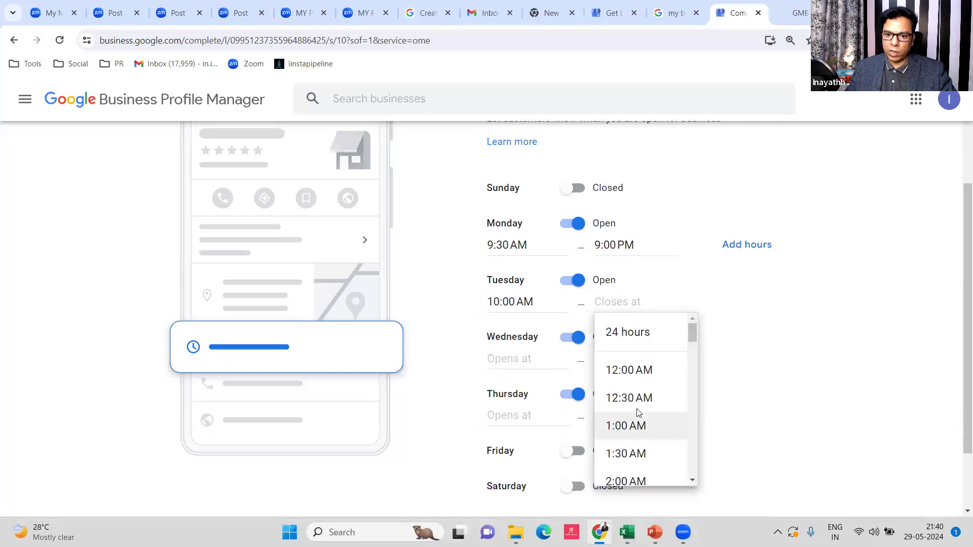
pyautogui.scroll(-15, 638, 413)
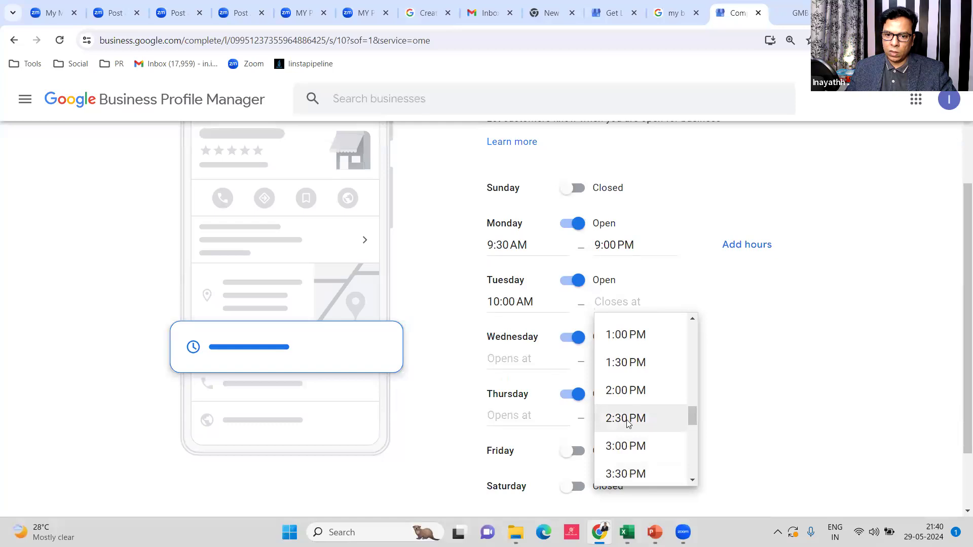
pyautogui.click(627, 420)
# Set Wednesday's hours to 7:30 AM–5:00 PM
pyautogui.click(511, 364)
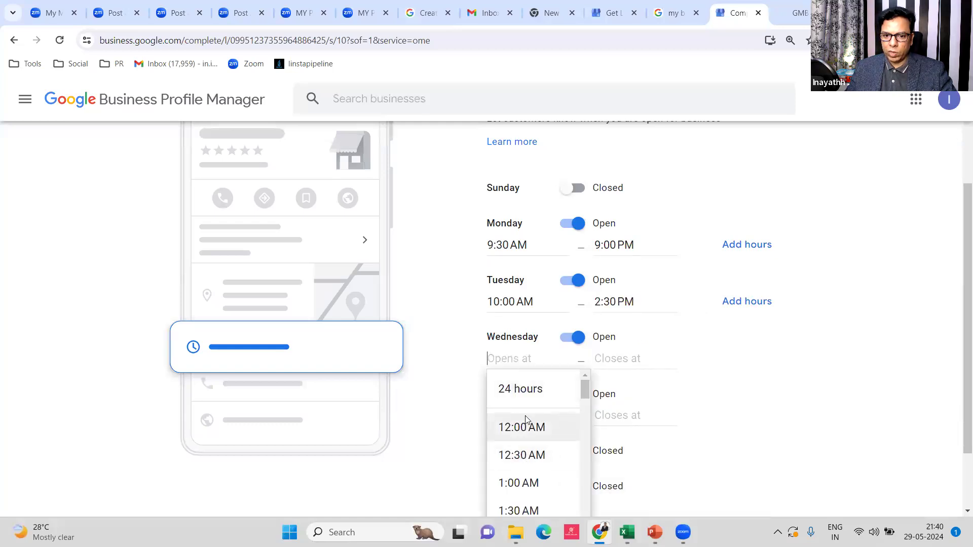
pyautogui.scroll(-3, 527, 416)
pyautogui.scroll(3, 528, 413)
pyautogui.scroll(-3, 537, 436)
pyautogui.scroll(-6, 538, 454)
pyautogui.scroll(-2, 535, 463)
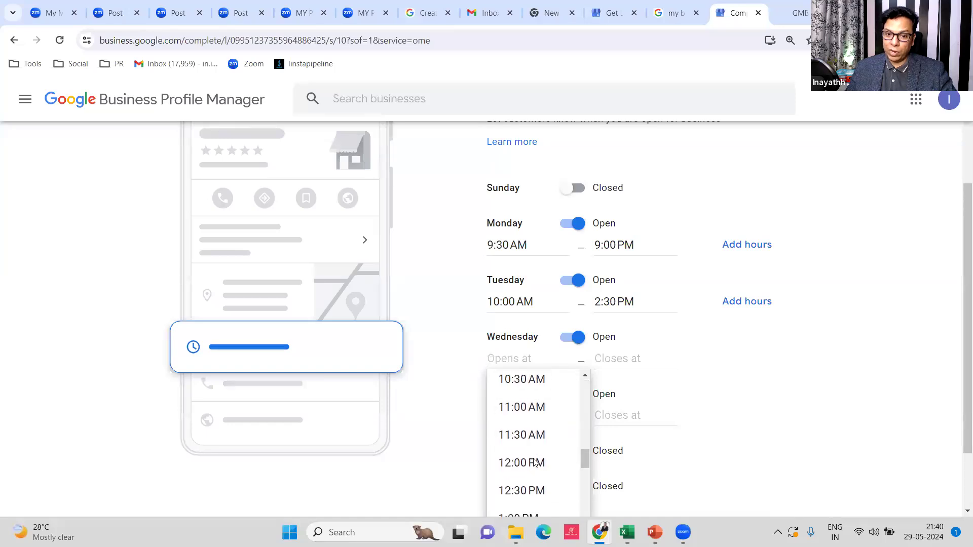
pyautogui.scroll(-5, 535, 462)
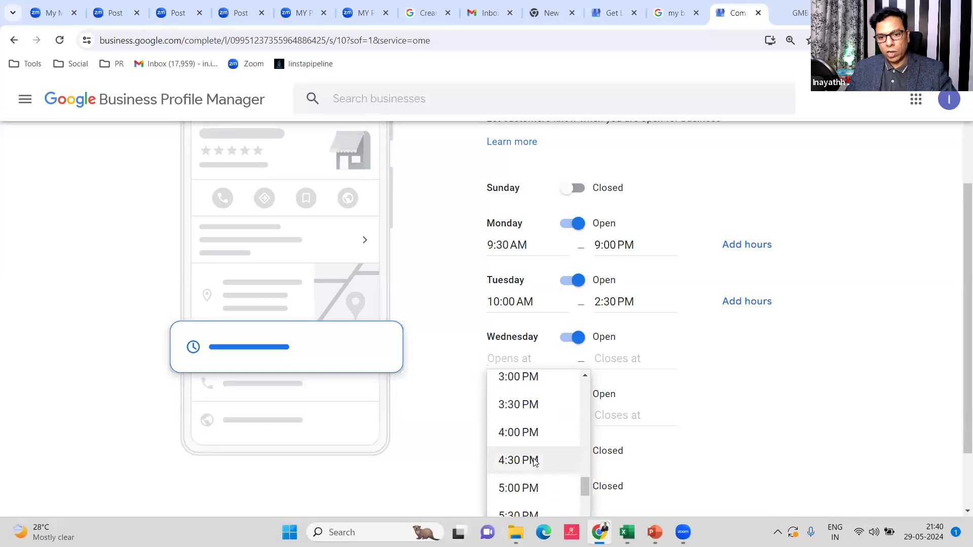
pyautogui.scroll(-2, 533, 462)
pyautogui.scroll(7, 532, 462)
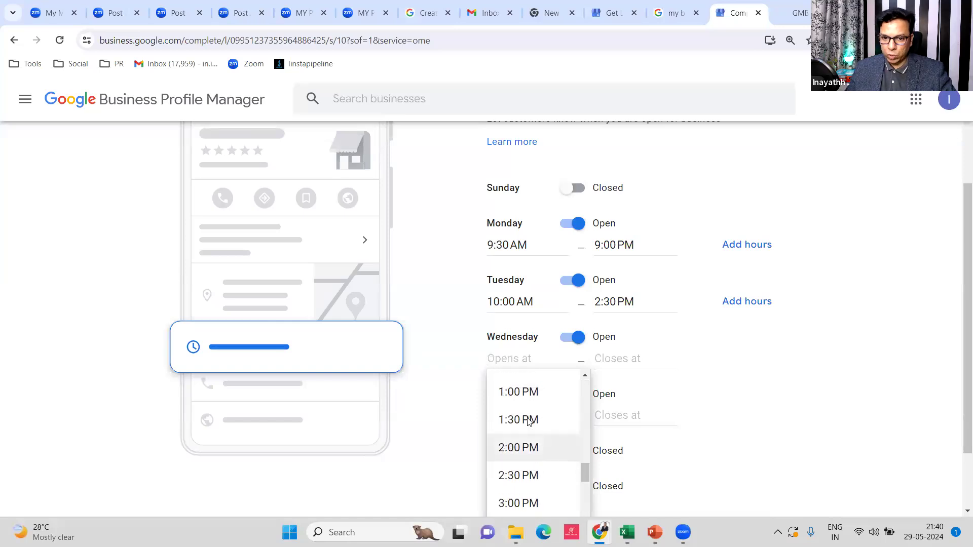
pyautogui.scroll(3, 525, 425)
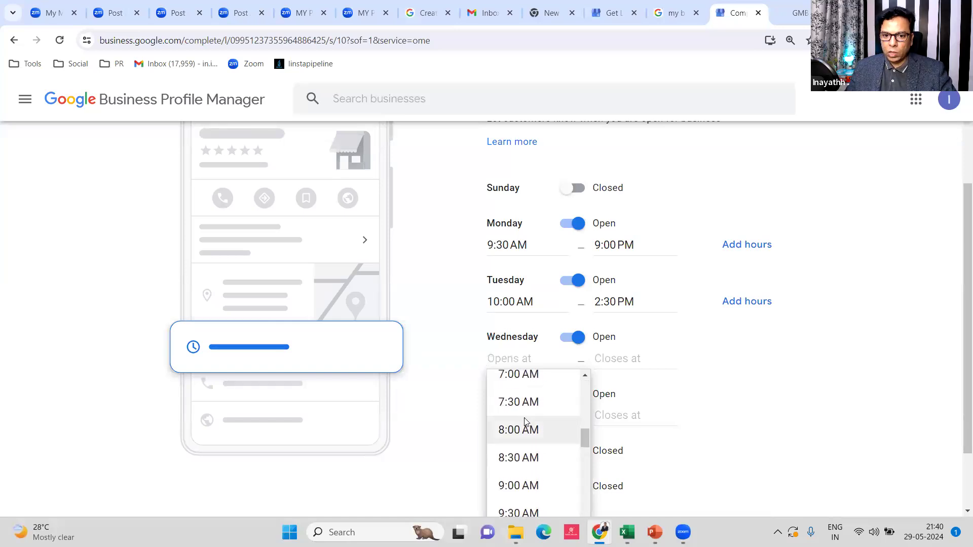
pyautogui.click(525, 409)
pyautogui.click(606, 366)
pyautogui.scroll(-2, 647, 475)
pyautogui.scroll(-15, 647, 475)
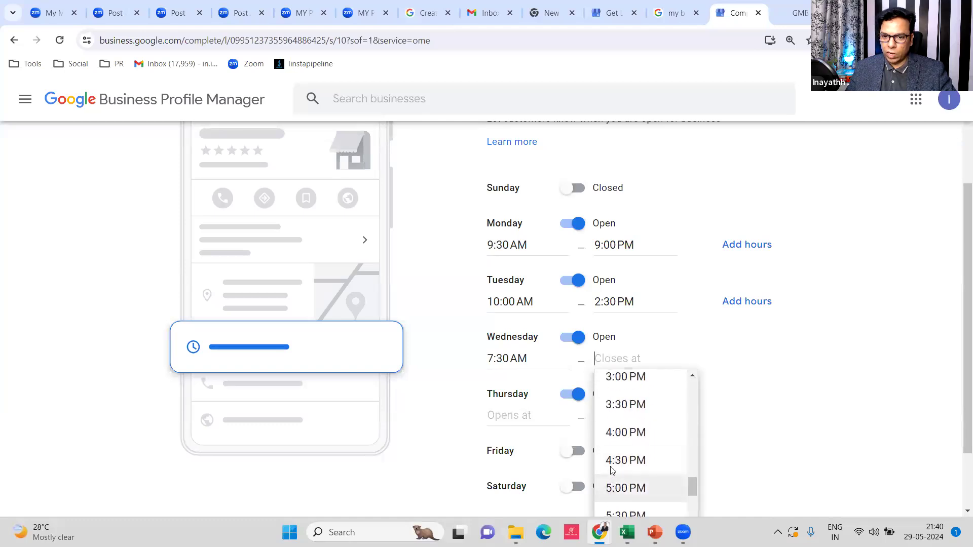
pyautogui.scroll(-1, 674, 463)
pyautogui.click(625, 424)
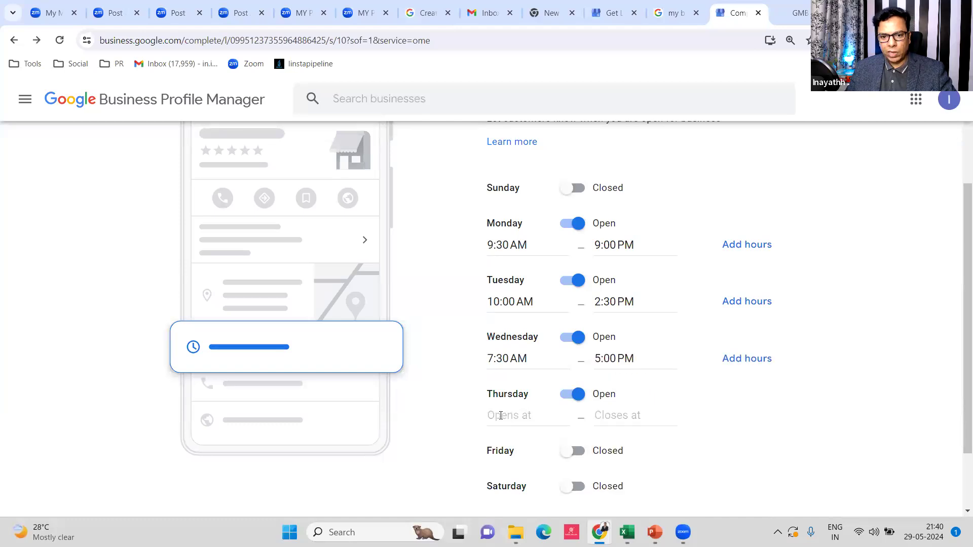
# Set Thursday's hours to 11:00 AM–8:30 PM
pyautogui.click(523, 421)
pyautogui.scroll(-10, 543, 478)
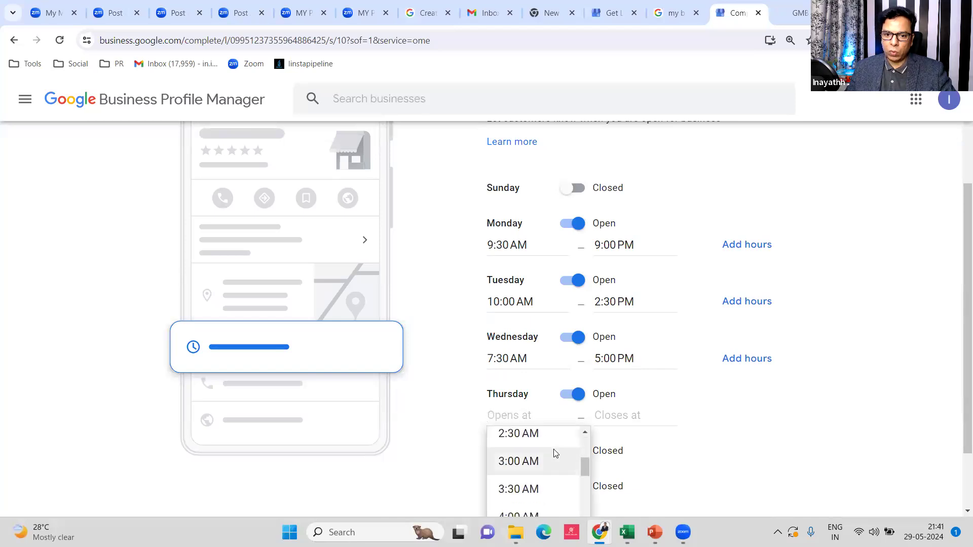
pyautogui.scroll(-1, 528, 472)
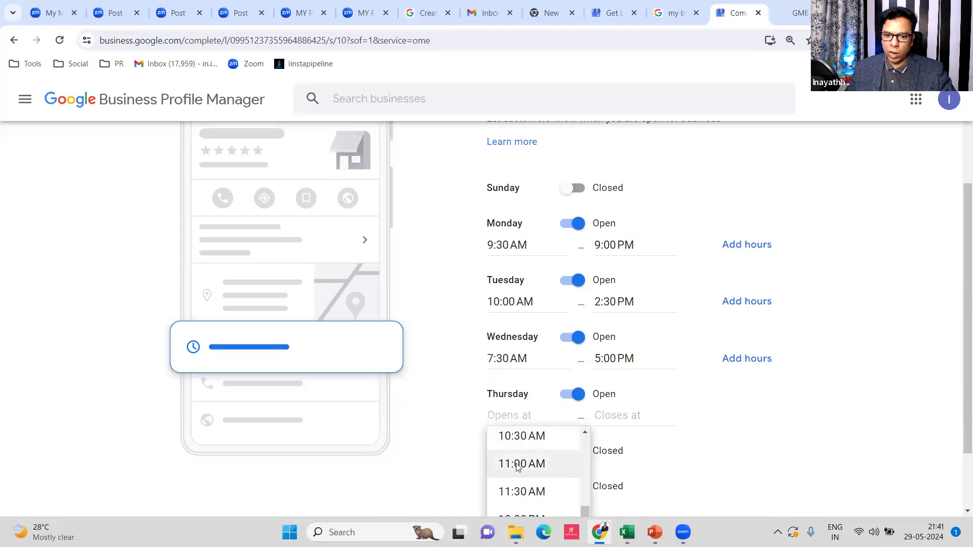
pyautogui.click(515, 463)
pyautogui.click(629, 421)
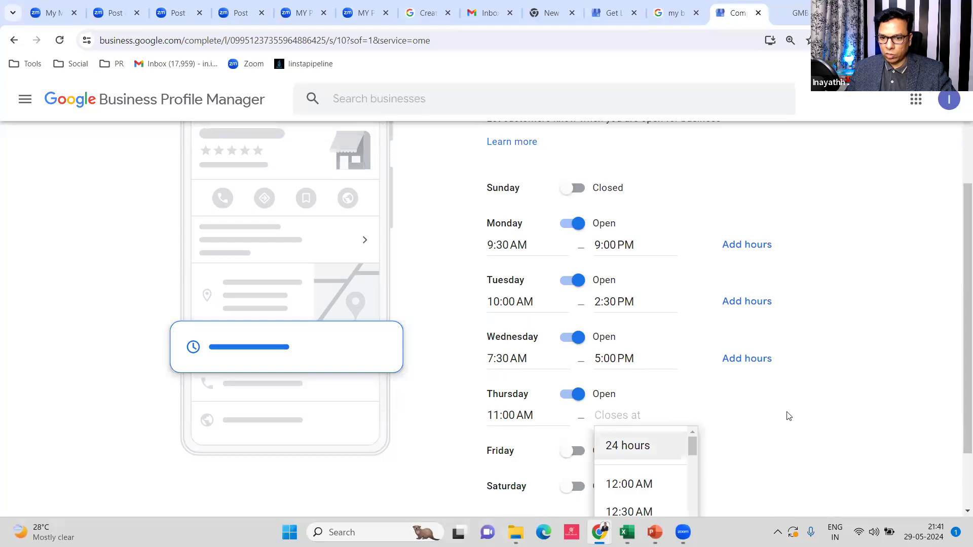
pyautogui.scroll(-2, 786, 412)
pyautogui.scroll(-3, 664, 480)
pyautogui.scroll(-12, 652, 481)
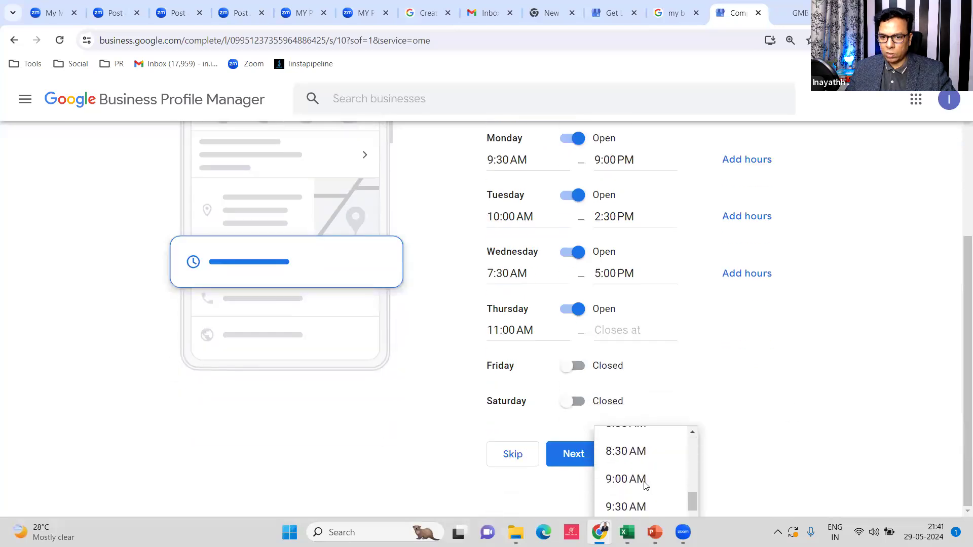
pyautogui.scroll(-6, 634, 476)
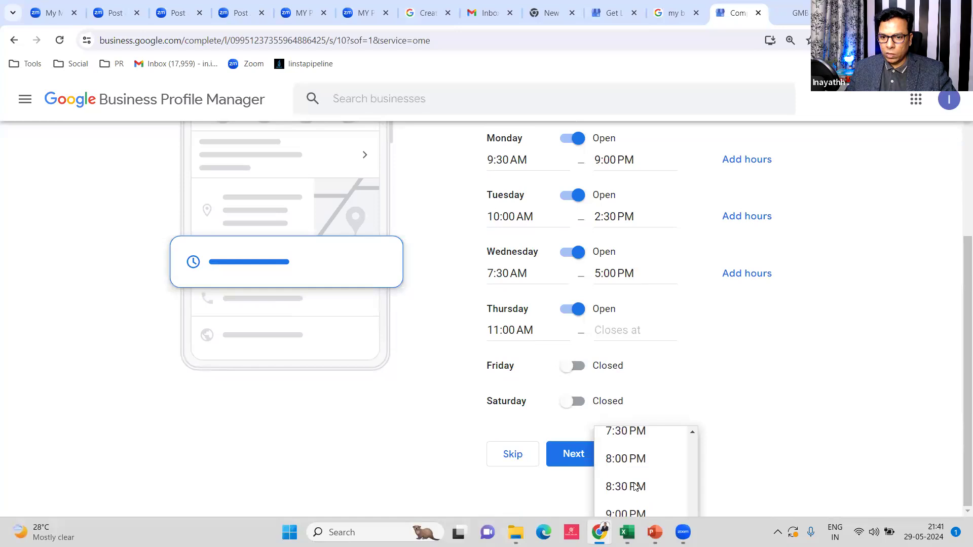
pyautogui.click(626, 488)
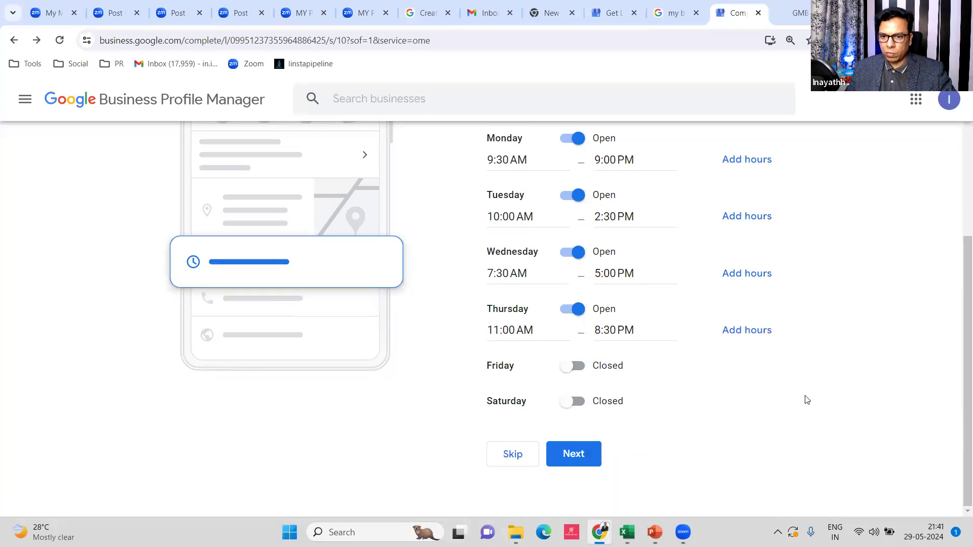
pyautogui.scroll(1, 760, 360)
pyautogui.scroll(3, 725, 304)
pyautogui.scroll(-4, 737, 259)
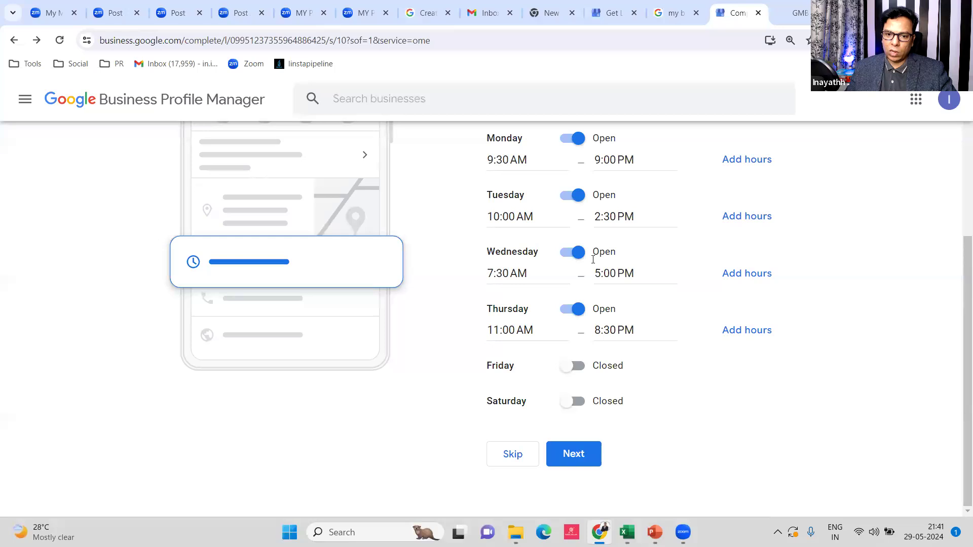
# Save the hours and start the description 'We are digital marketing agency or comapny'
pyautogui.click(580, 454)
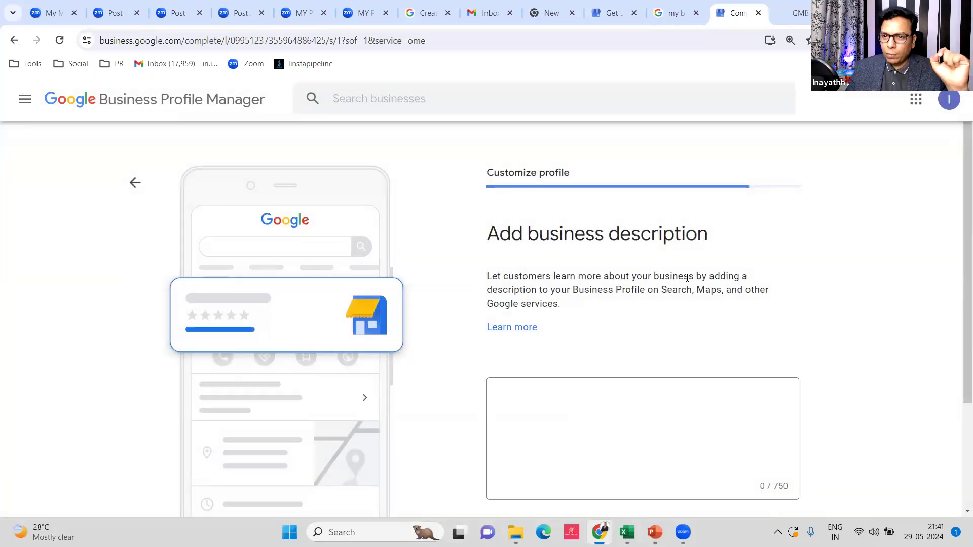
pyautogui.scroll(-3, 700, 304)
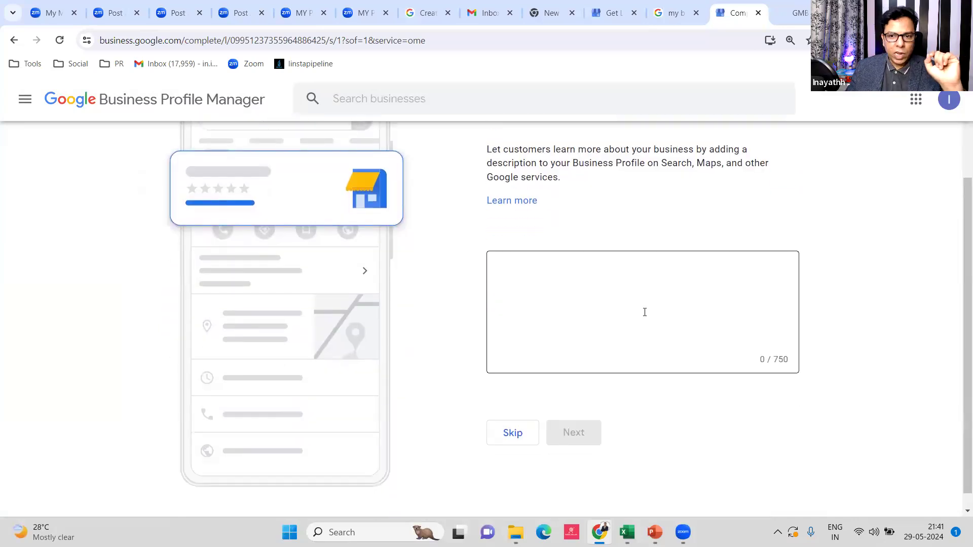
pyautogui.click(587, 271)
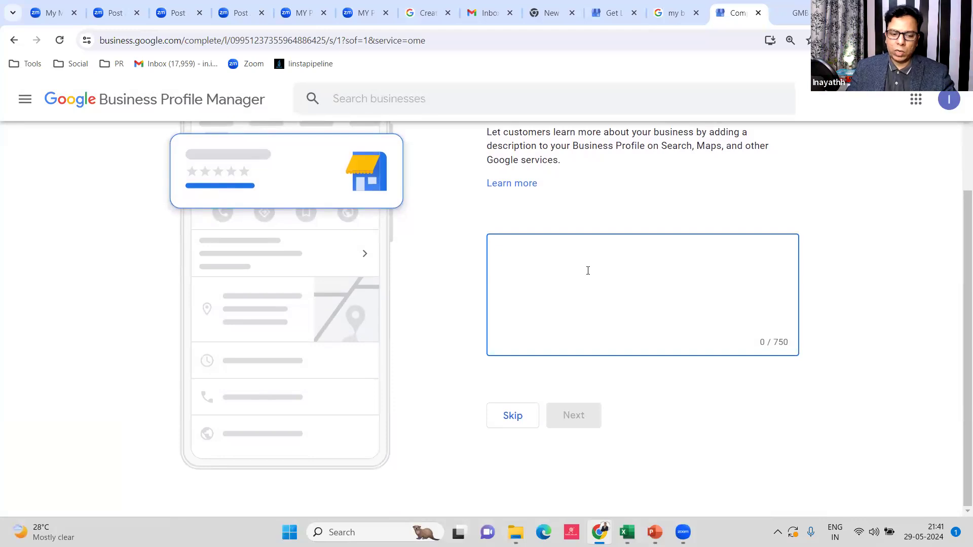
pyautogui.write('We are ')
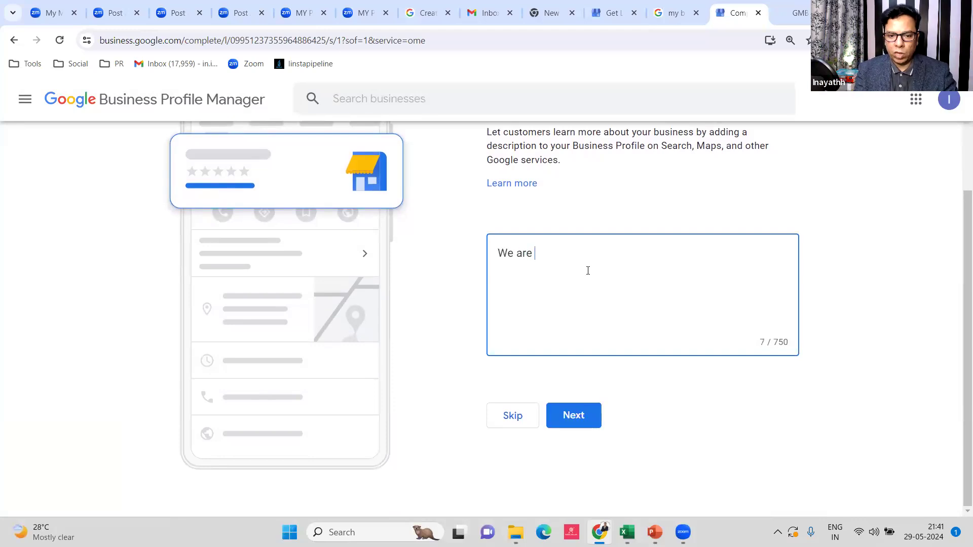
pyautogui.write('di')
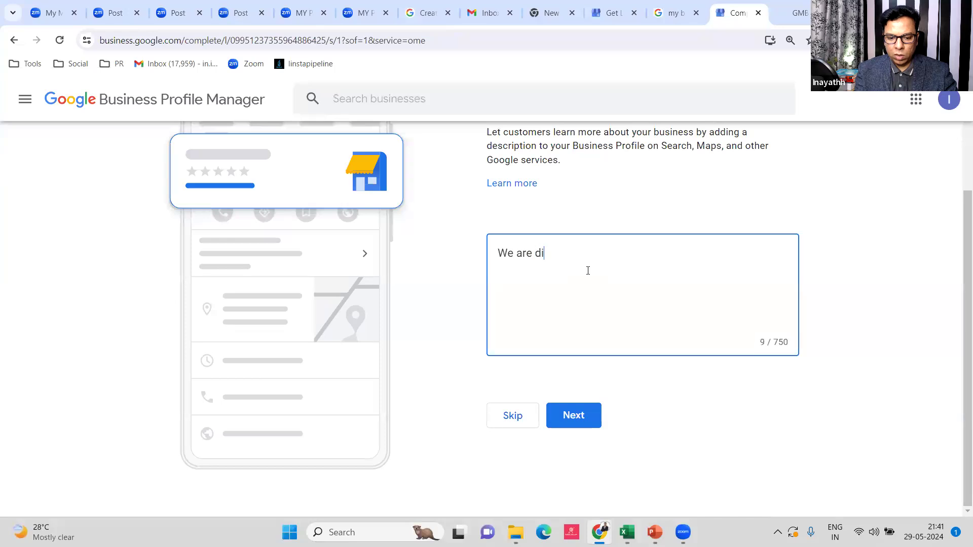
pyautogui.write('gital marketing agency or ')
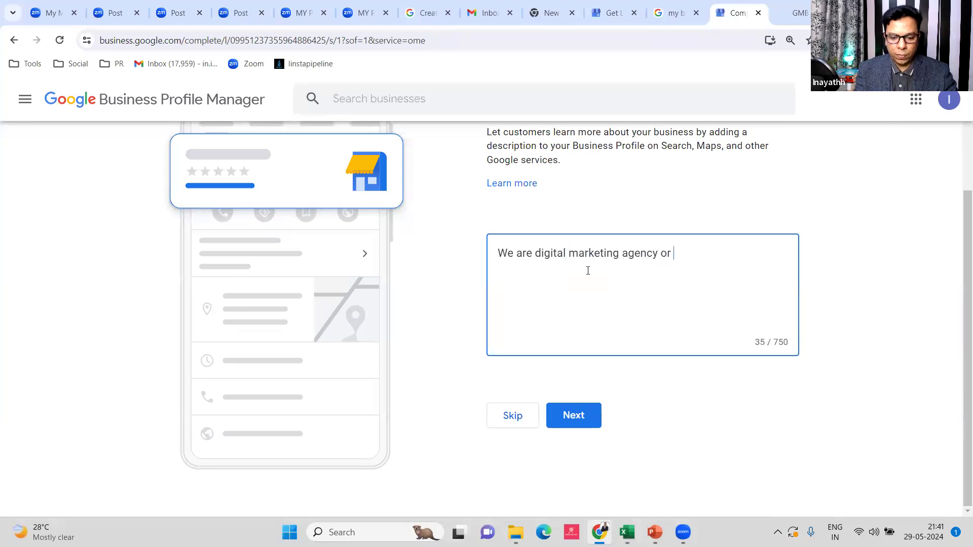
pyautogui.write('comapny')
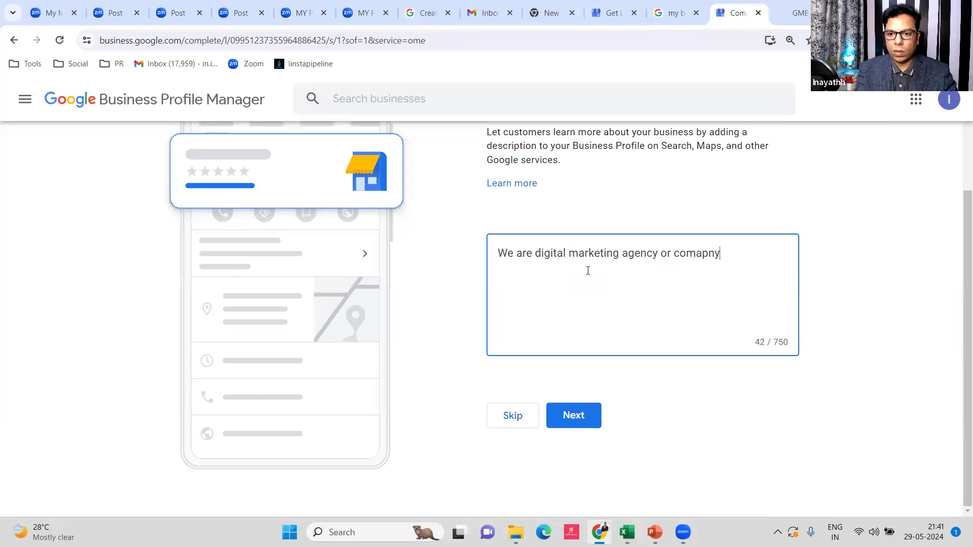
# Correct 'company' and 'services' while adding 'provide services like Meta Ads. Automation'
pyautogui.rightClick(705, 253)
pyautogui.click(770, 273)
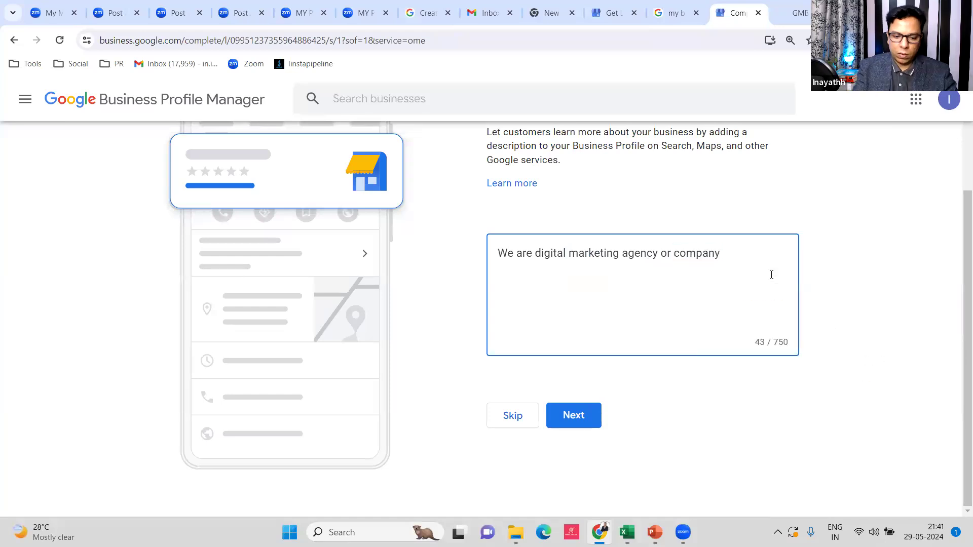
pyautogui.write('provide ')
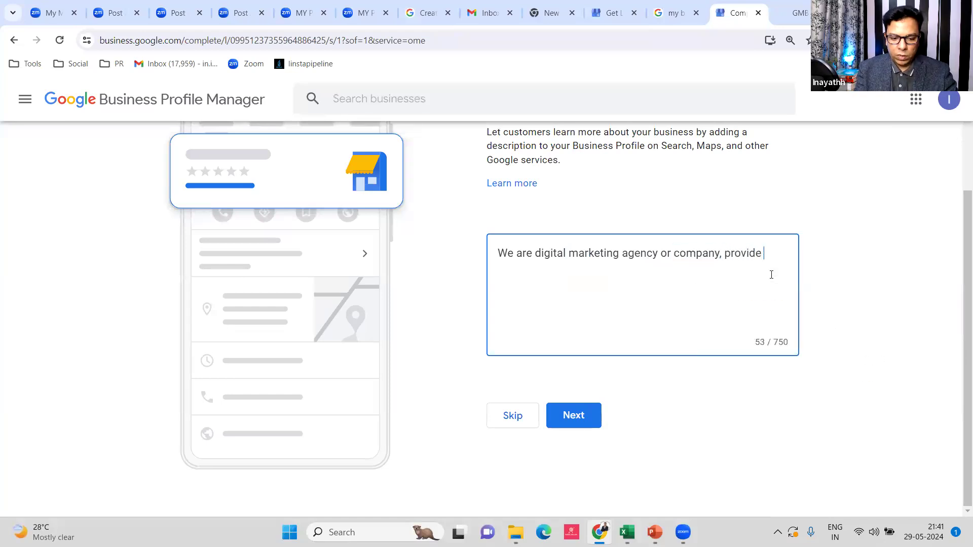
pyautogui.write('serices')
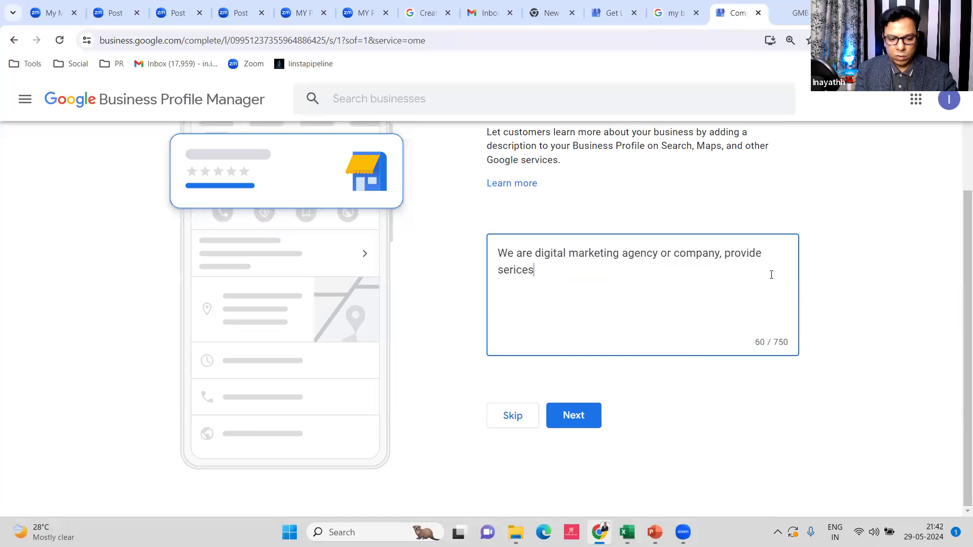
pyautogui.write('ervices like')
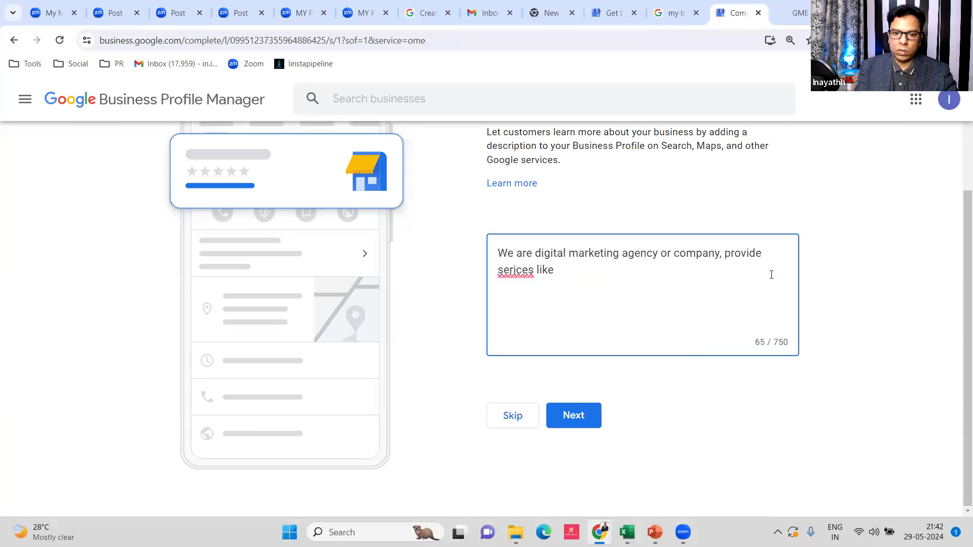
pyautogui.rightClick(527, 271)
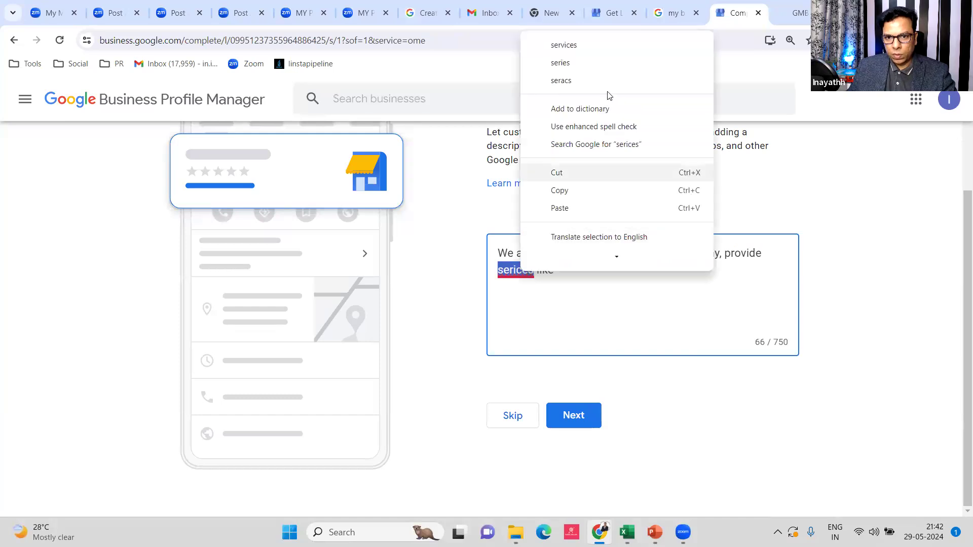
pyautogui.click(627, 48)
pyautogui.write('Meta Ads.')
pyautogui.write(' Automation')
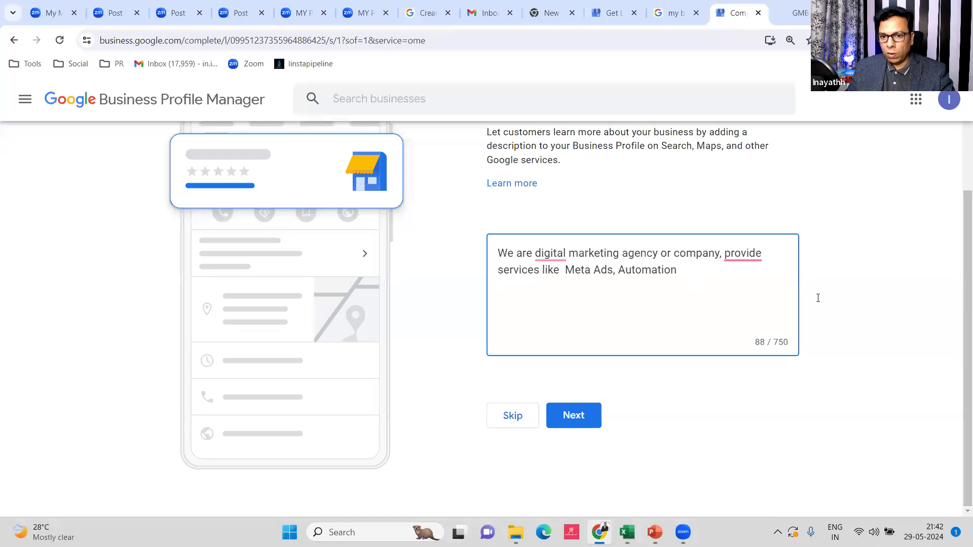
# Apply grammar fixes 'provides' and 'a digital', then submit the description
pyautogui.rightClick(747, 256)
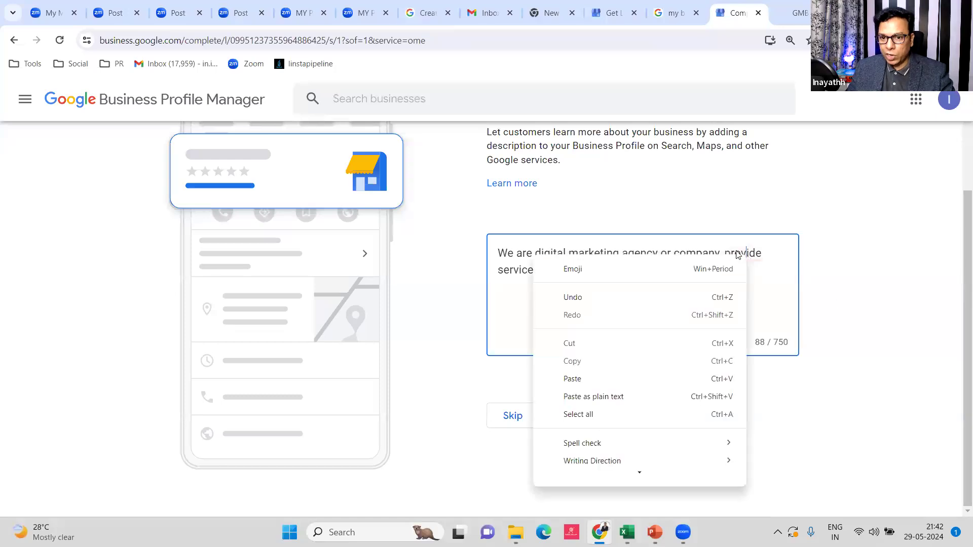
pyautogui.click(756, 303)
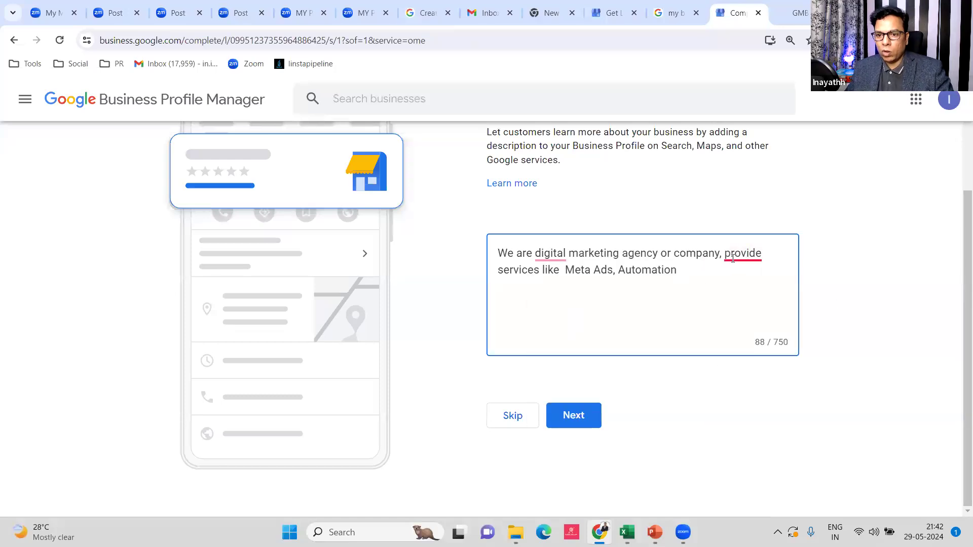
pyautogui.moveTo(734, 253)
pyautogui.click(743, 293)
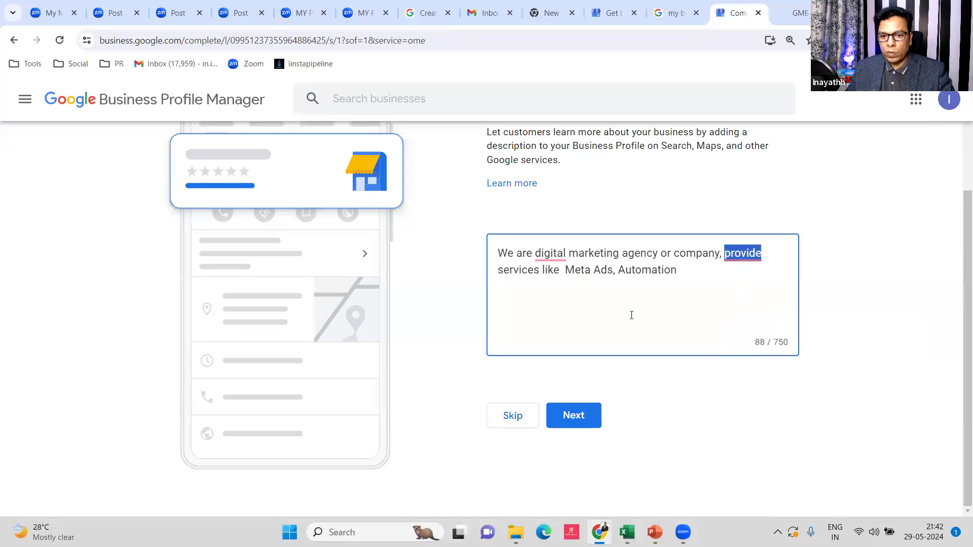
pyautogui.moveTo(553, 271)
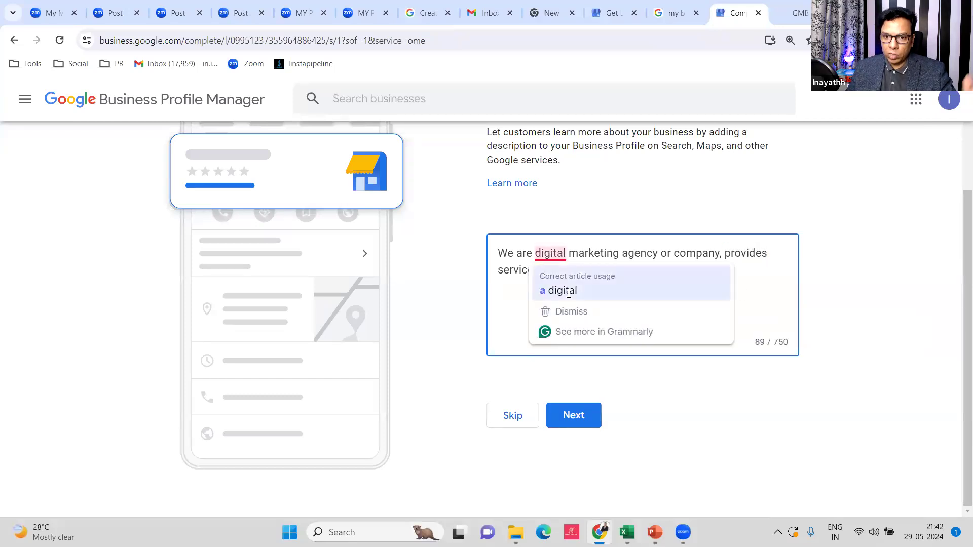
pyautogui.click(562, 291)
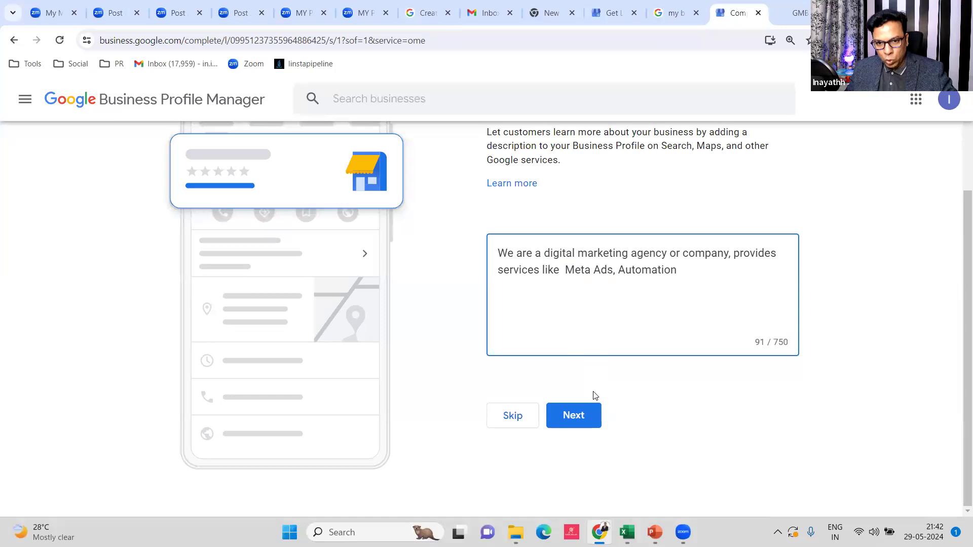
pyautogui.click(572, 419)
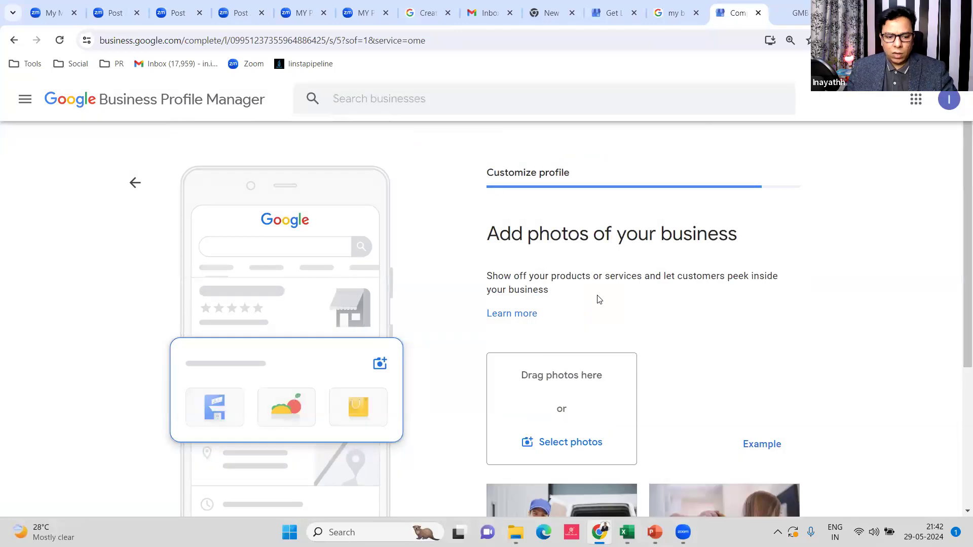
# Skip the photos, Google Ads and Google Workspace offers, then continue to the unverified profile in search
pyautogui.scroll(-4, 614, 240)
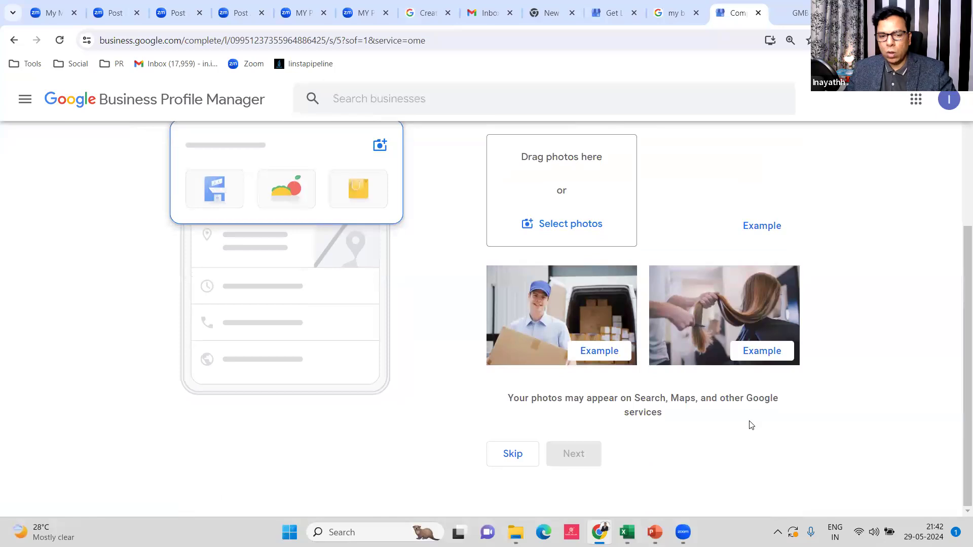
pyautogui.click(511, 453)
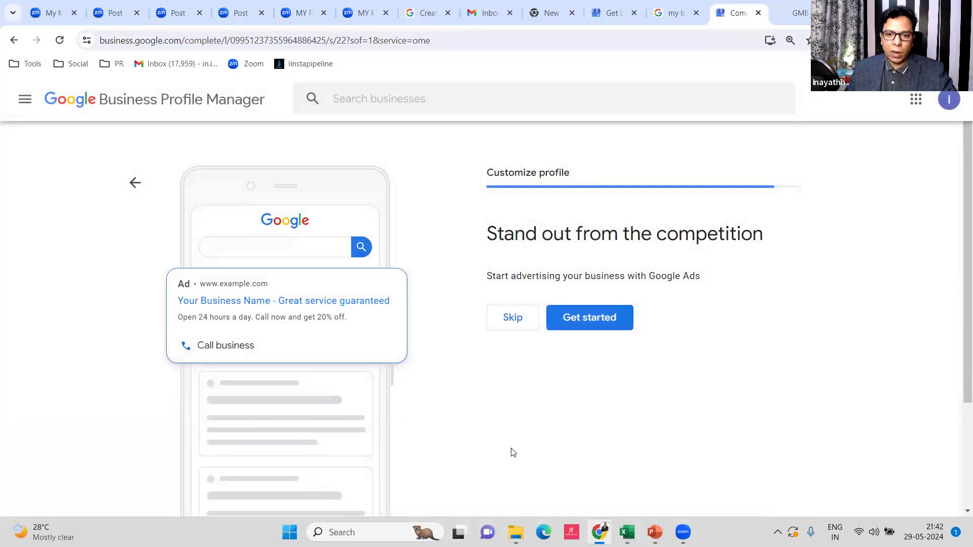
pyautogui.click(521, 314)
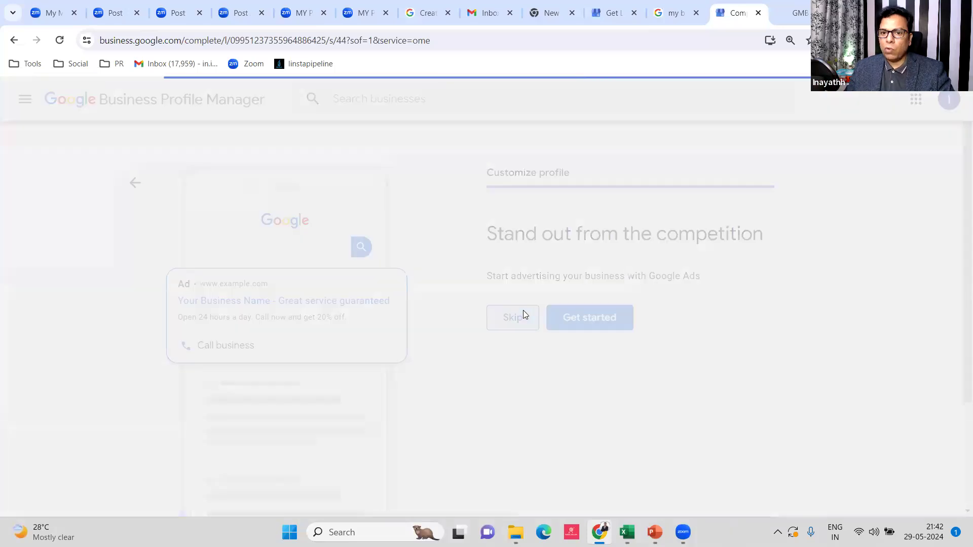
pyautogui.scroll(-3, 534, 413)
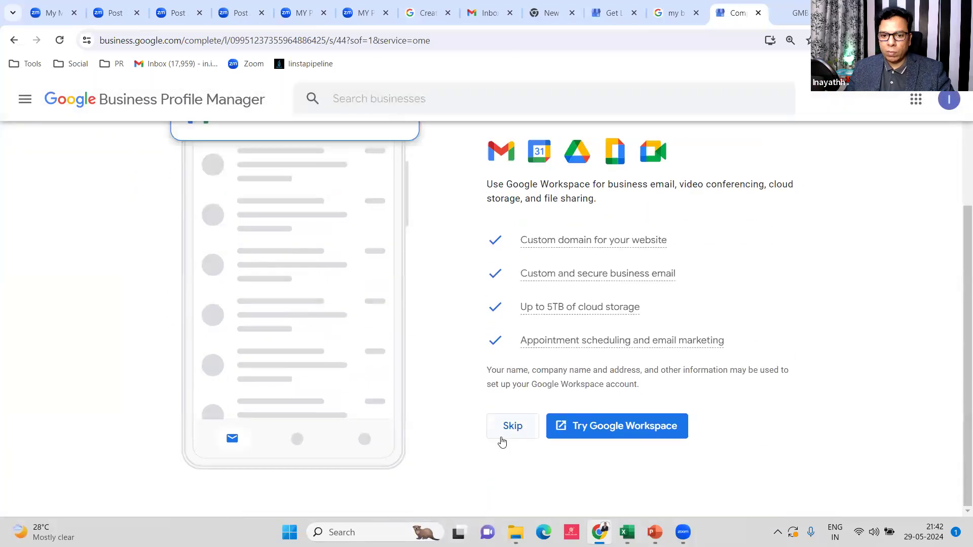
pyautogui.click(514, 426)
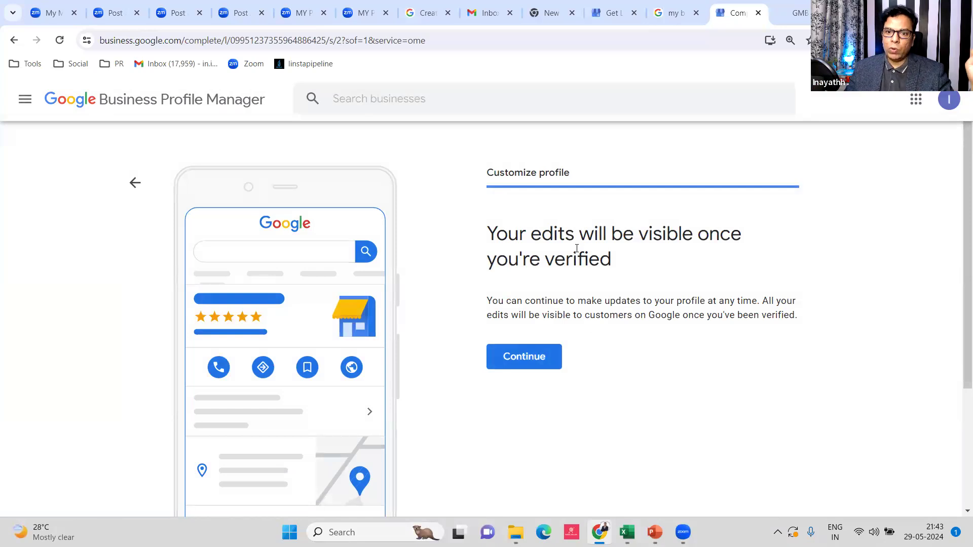
pyautogui.click(524, 357)
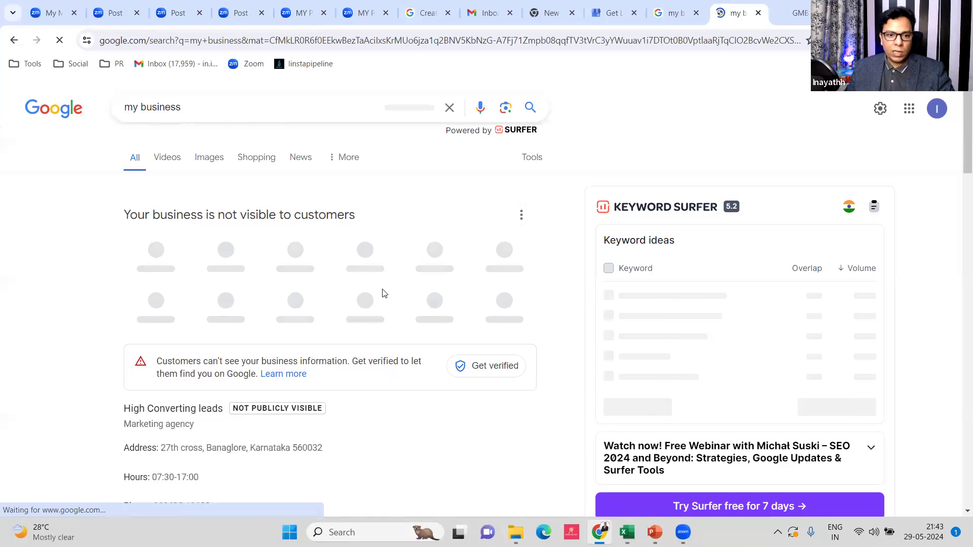
# Scroll through the High Converting leads panel: Marketing agency, 07:30–17:00 hours, funnel website
pyautogui.scroll(-2, 173, 309)
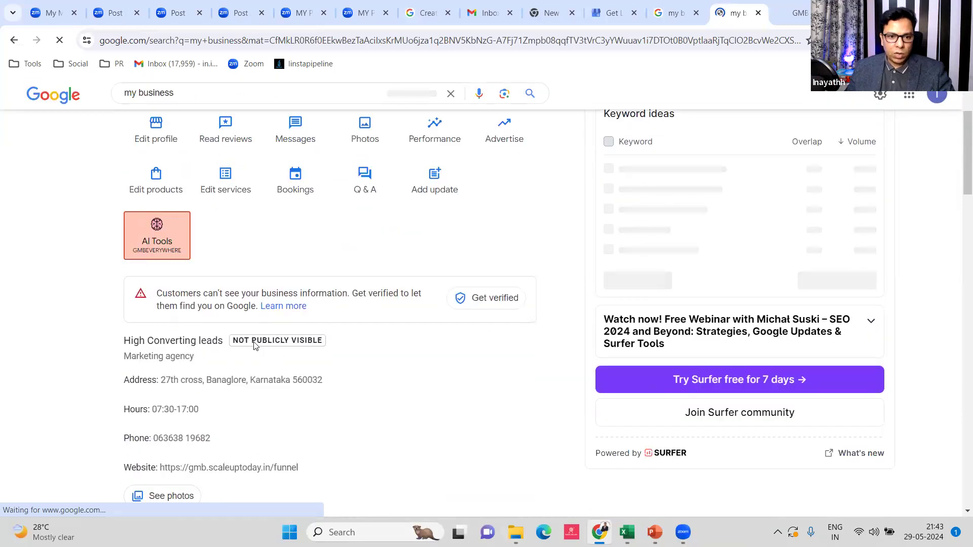
pyautogui.scroll(-2, 291, 359)
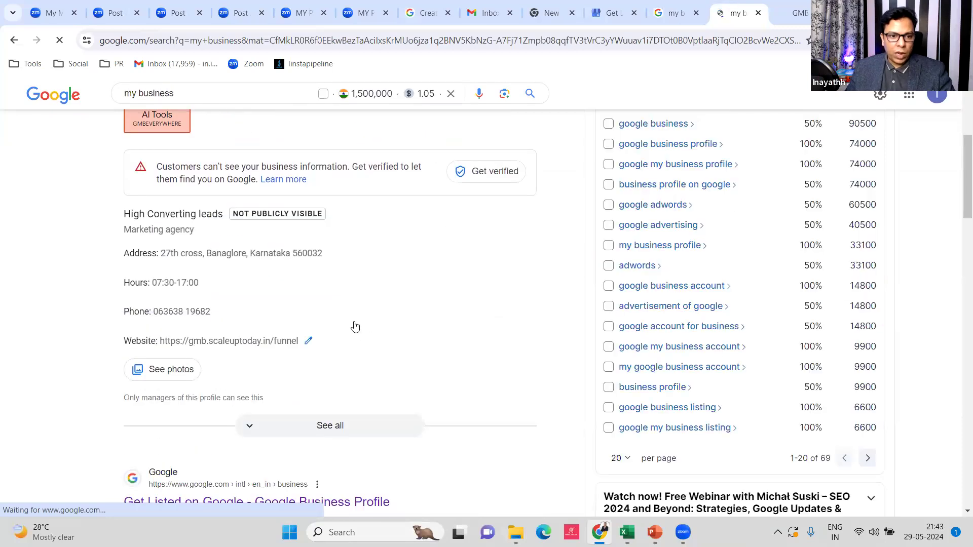
pyautogui.scroll(3, 355, 324)
pyautogui.scroll(1, 354, 324)
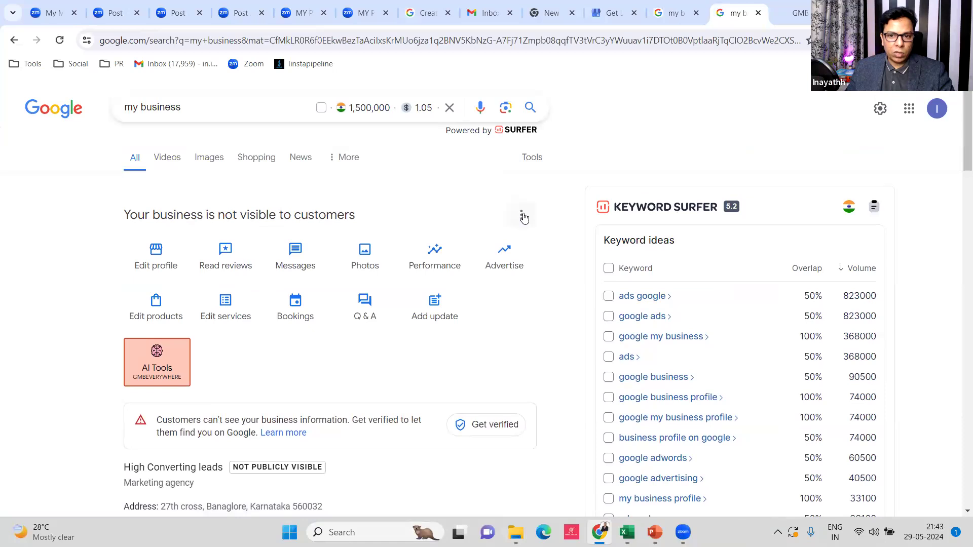
pyautogui.scroll(-2, 546, 256)
pyautogui.scroll(-1, 548, 258)
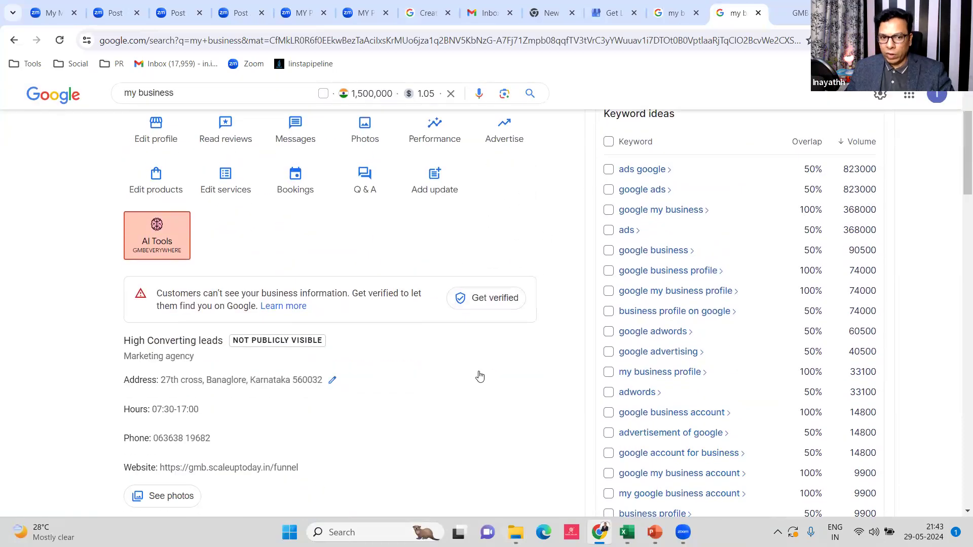
pyautogui.scroll(1, 477, 374)
pyautogui.scroll(2, 476, 373)
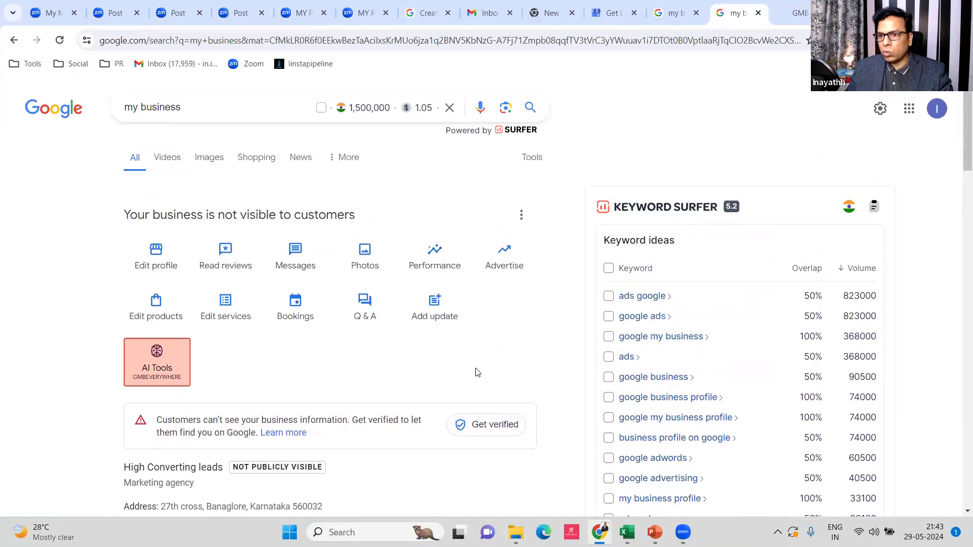